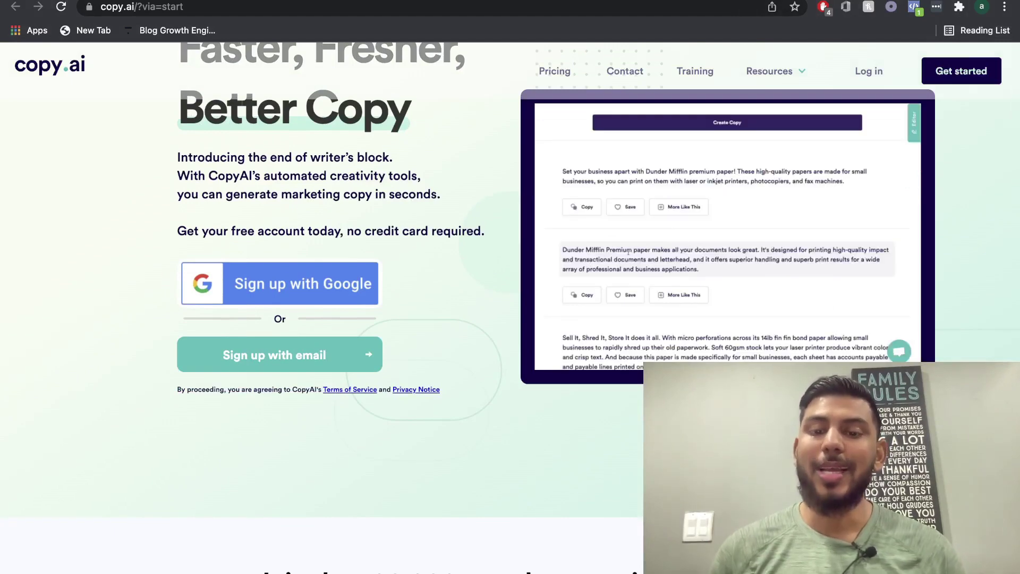
# Look through the Copy.ai home page, including its introduction, customer, How it works and testimonial sections.
pyautogui.scroll(3, 659, 154)
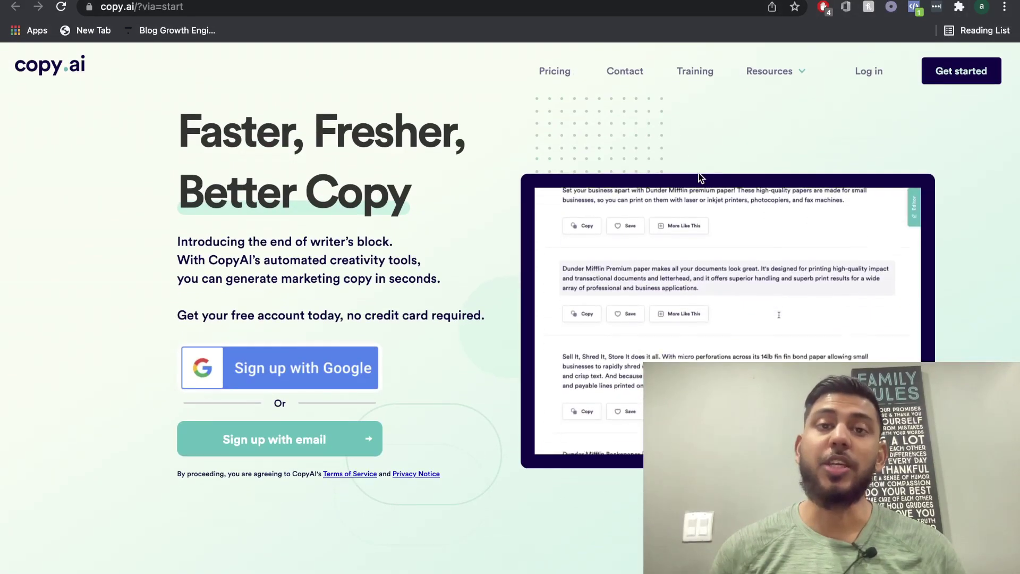
pyautogui.scroll(-15, 631, 462)
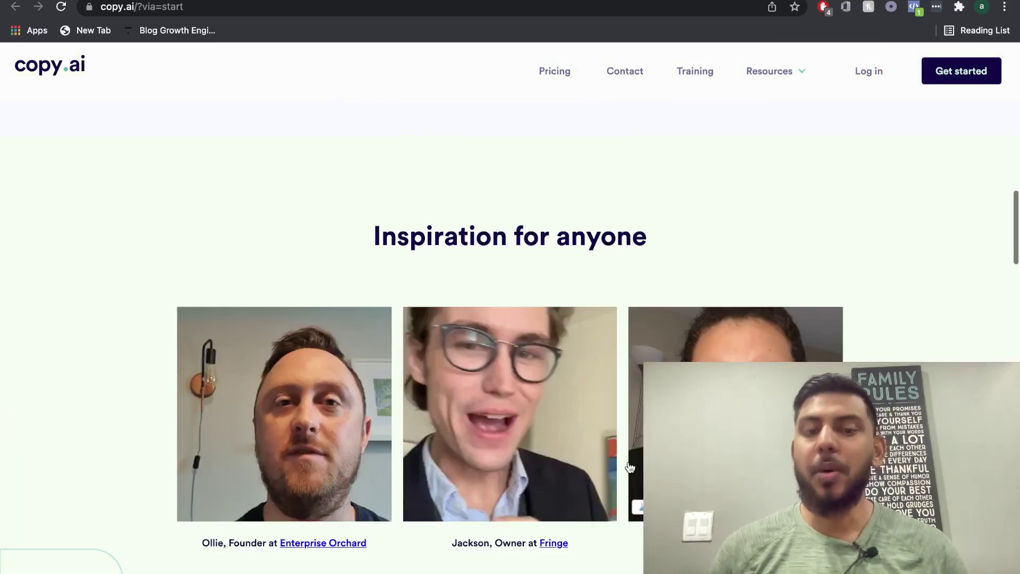
pyautogui.scroll(15, 417, 434)
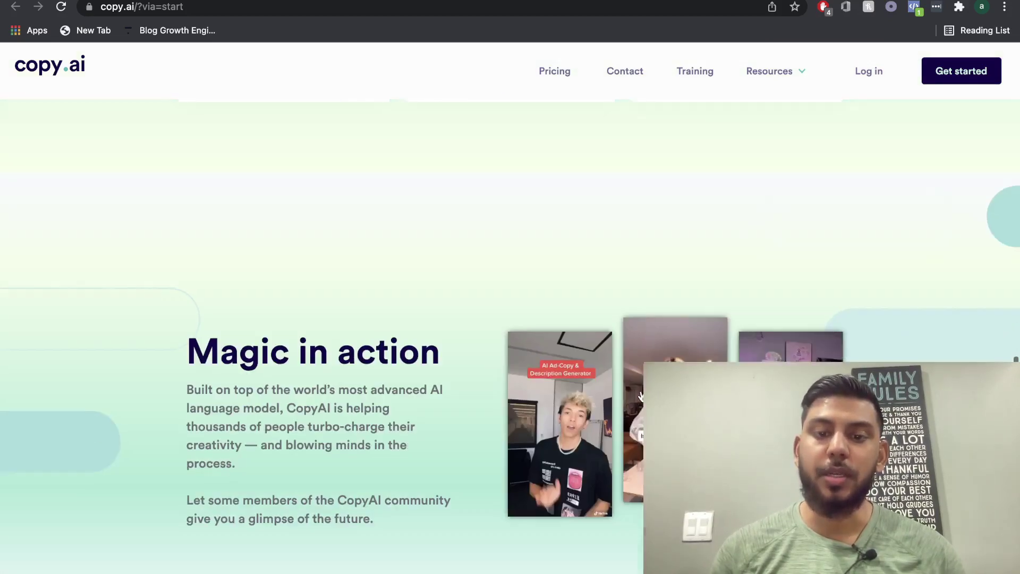
pyautogui.scroll(-10, 417, 439)
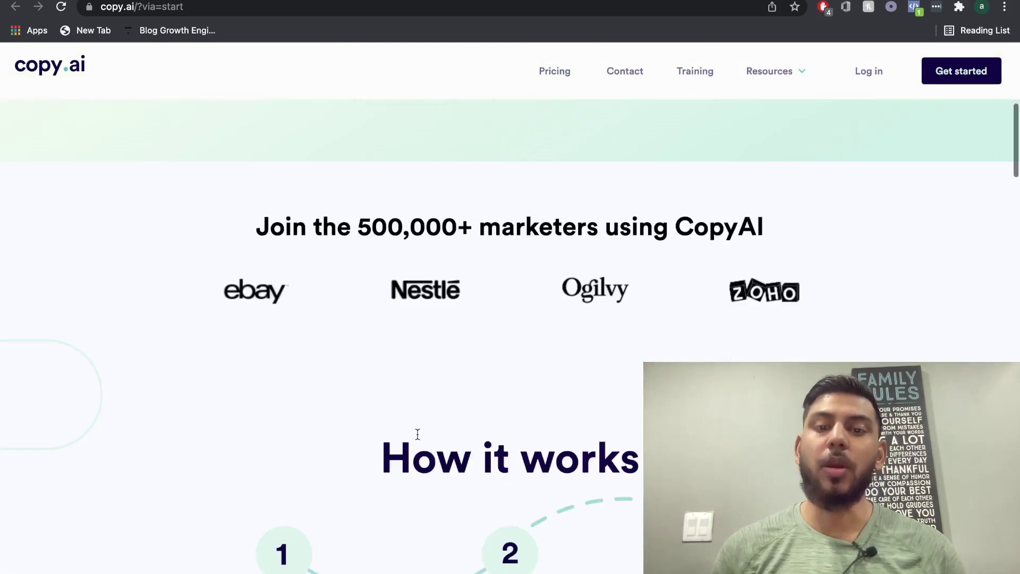
pyautogui.scroll(-3, 532, 478)
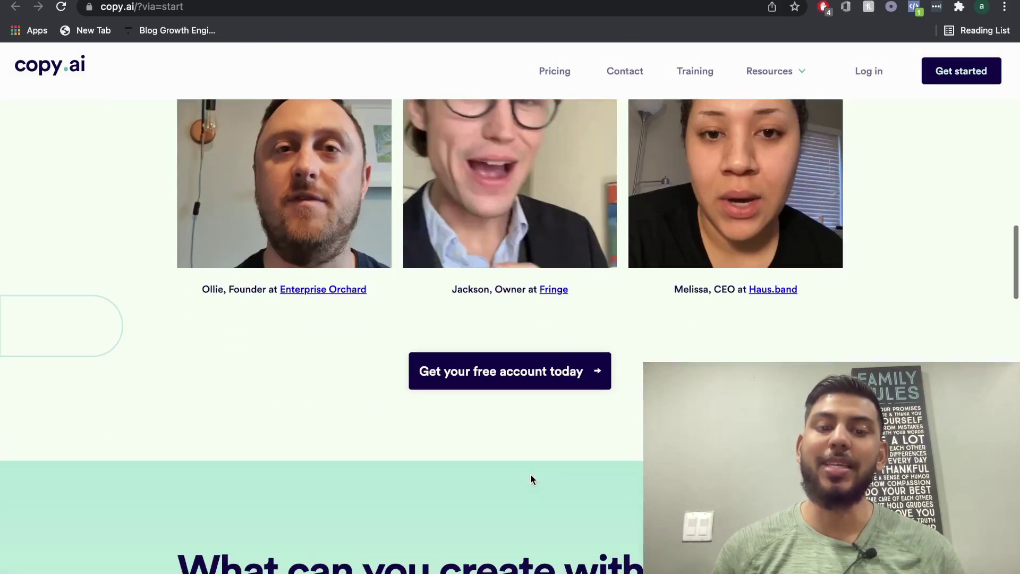
# Open the Copy.ai pricing page and compare the Free, Pro and Team plans under annual billing.
pyautogui.click(538, 384)
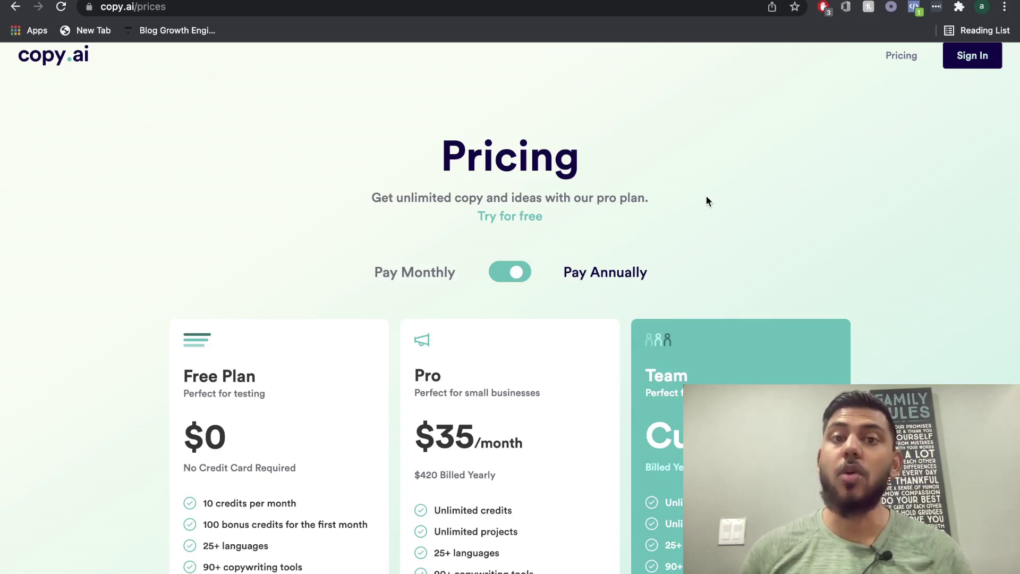
pyautogui.scroll(-5, 706, 196)
pyautogui.scroll(1, 765, 263)
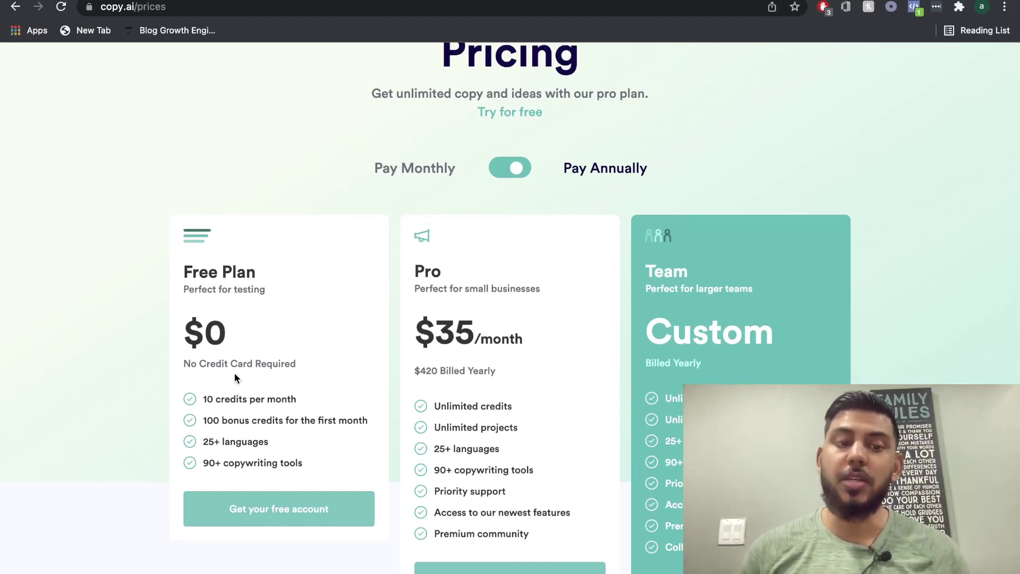
pyautogui.scroll(-1, 286, 417)
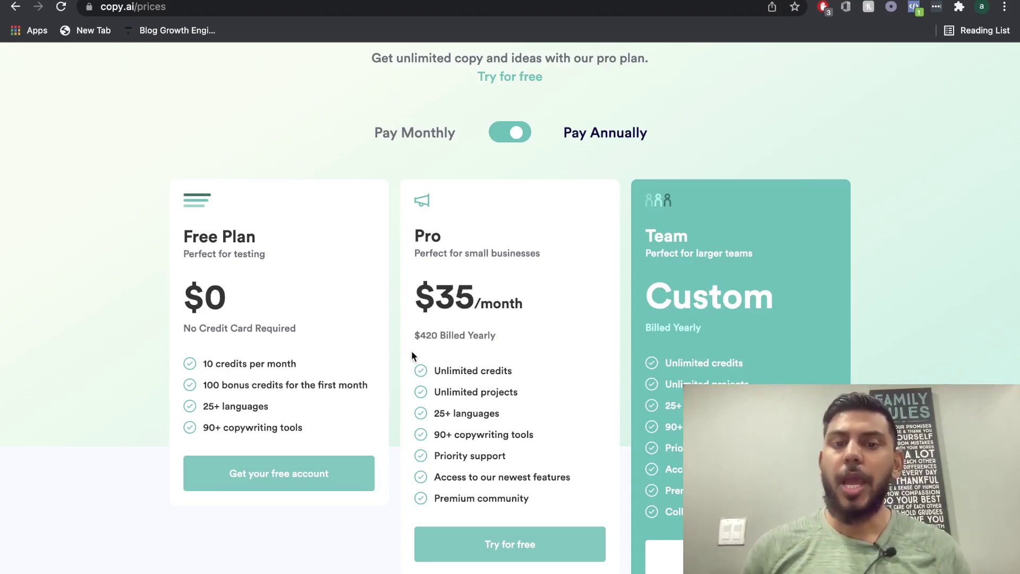
pyautogui.scroll(-1, 451, 340)
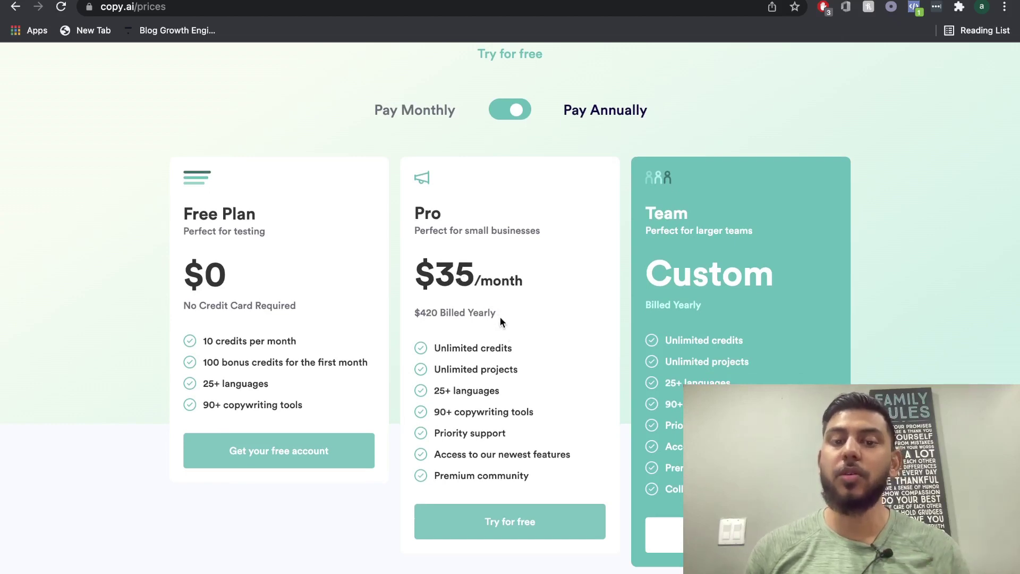
pyautogui.scroll(-1, 501, 321)
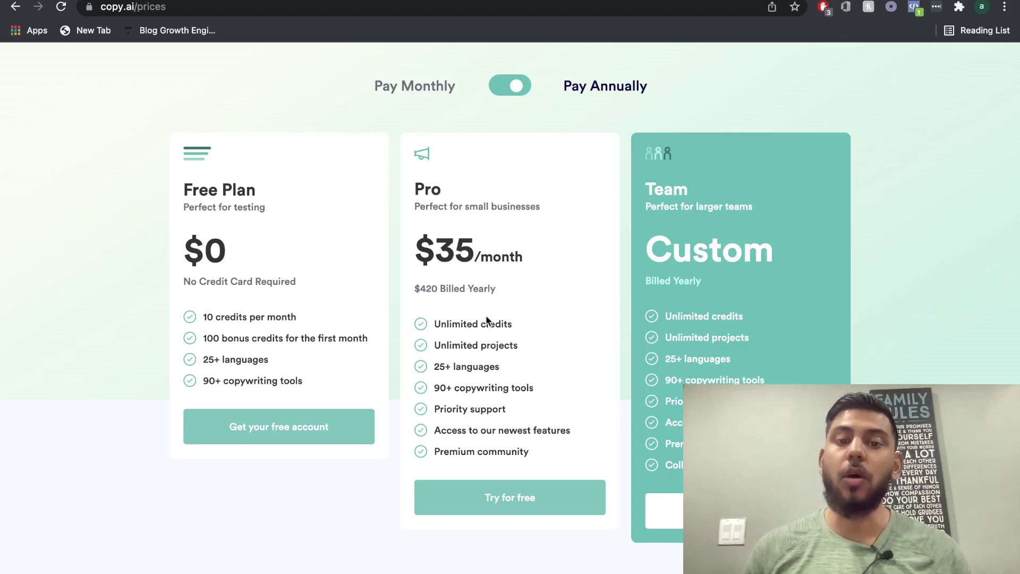
pyautogui.scroll(-1, 486, 319)
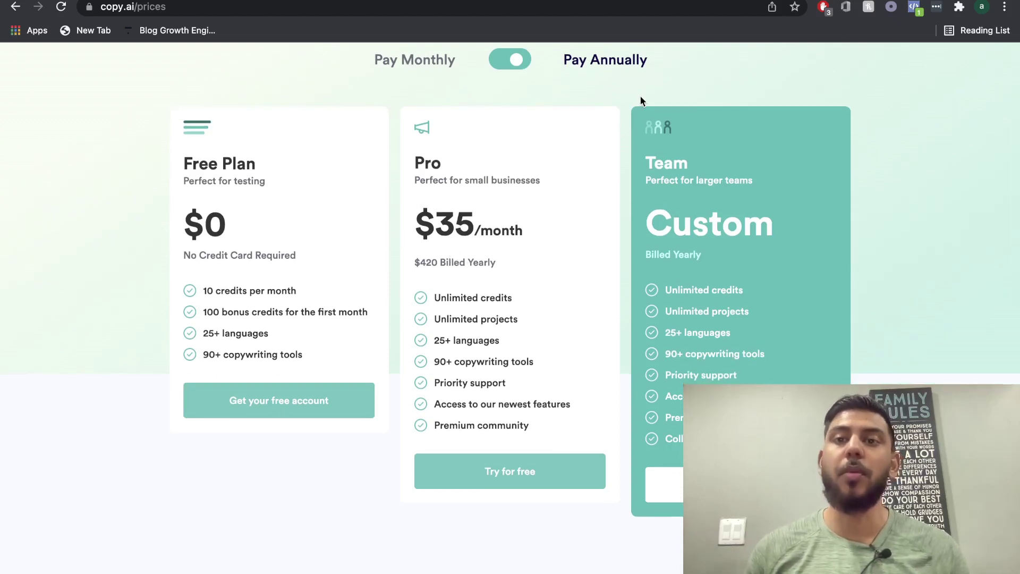
# Switch to the Jarvis website, open its pricing page and compare the Starter and Boss Mode plans.
pyautogui.hotkey('ctrl', 'Tab')
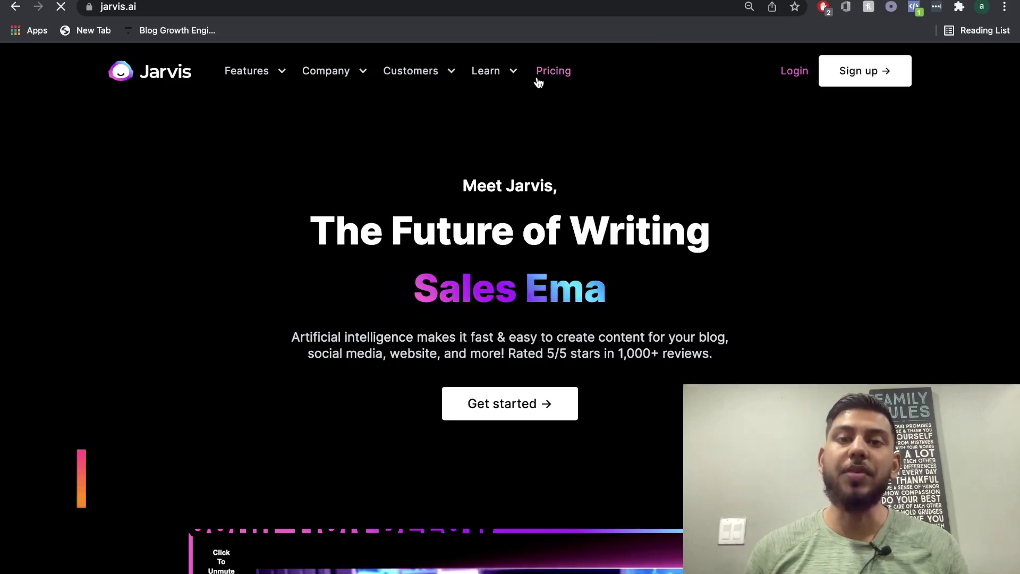
pyautogui.click(545, 73)
pyautogui.scroll(-2, 656, 209)
pyautogui.scroll(-2, 800, 305)
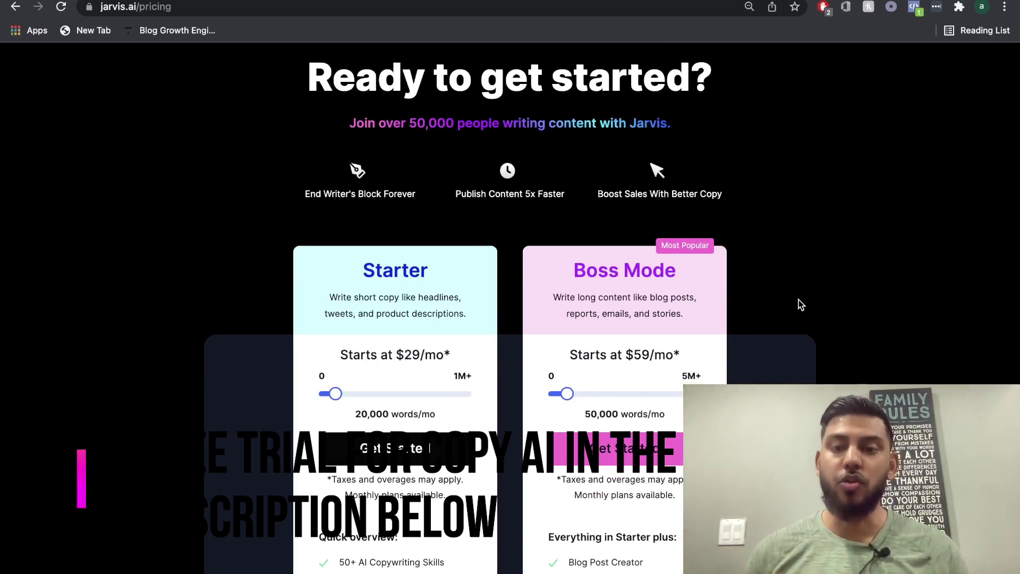
pyautogui.scroll(-2, 800, 305)
pyautogui.scroll(-2, 815, 347)
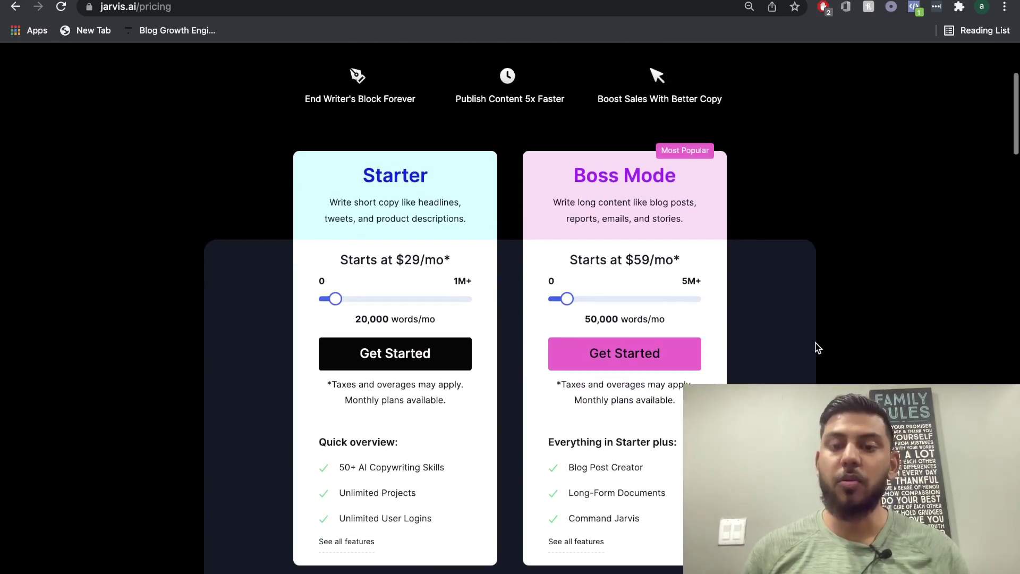
pyautogui.scroll(1, 817, 348)
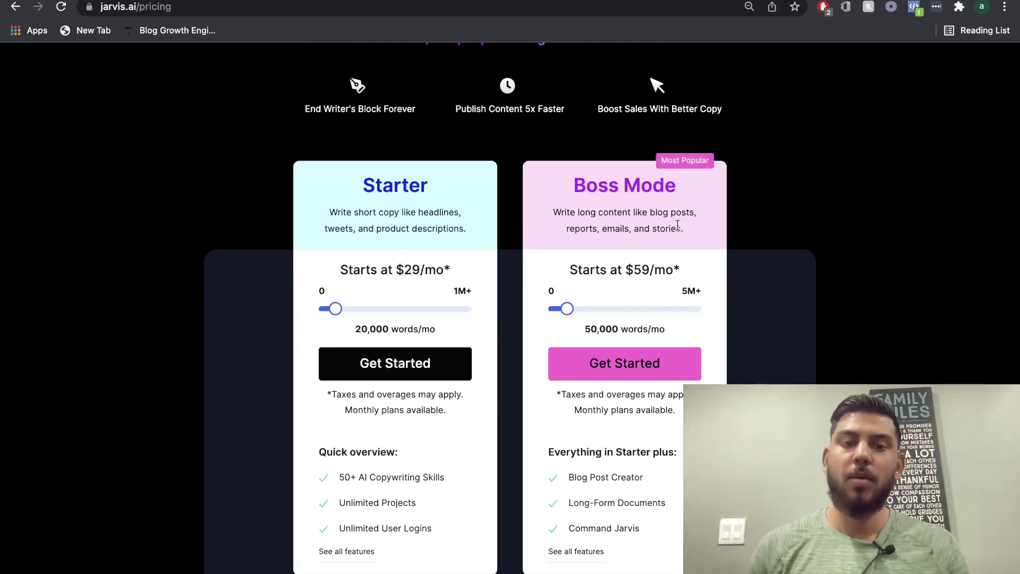
pyautogui.scroll(-1, 472, 228)
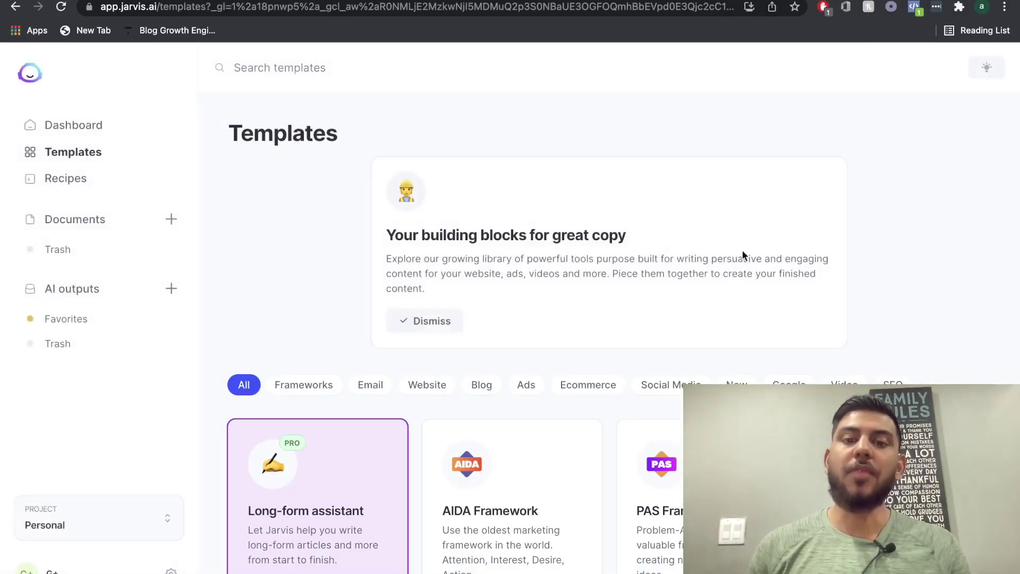
# Glance through the Jarvis template library and check the monthly word allowances on the Jarvis pricing page.
pyautogui.scroll(-3, 740, 260)
pyautogui.scroll(-3, 739, 281)
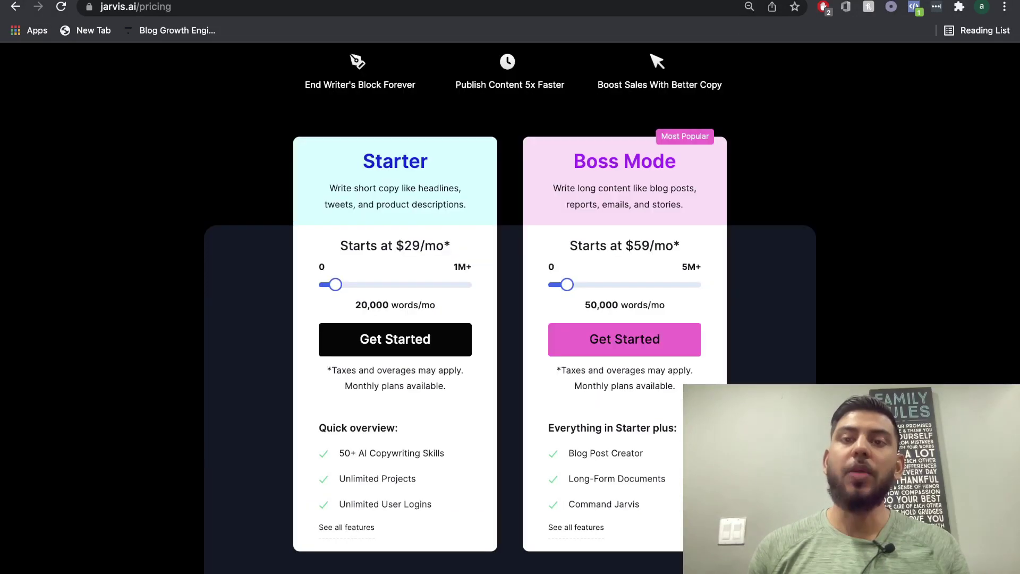
pyautogui.scroll(-1, 600, 266)
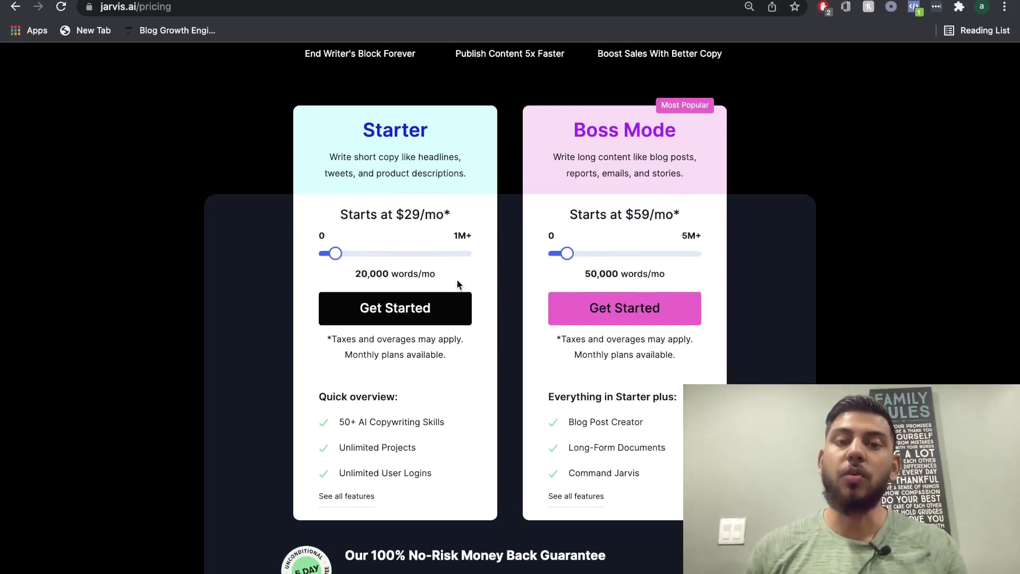
pyautogui.moveTo(354, 274); pyautogui.dragTo(412, 273)
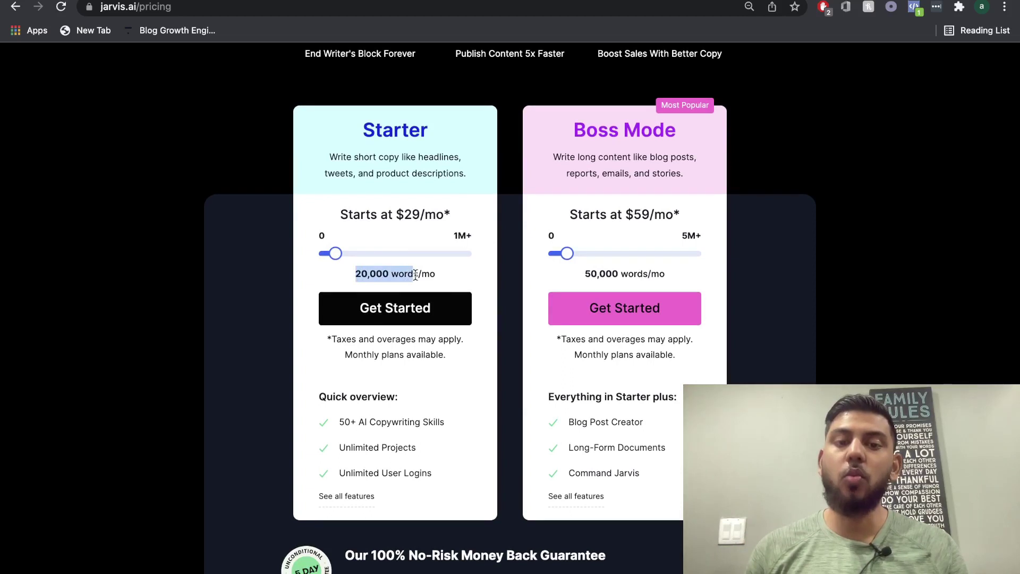
pyautogui.scroll(-1, 435, 275)
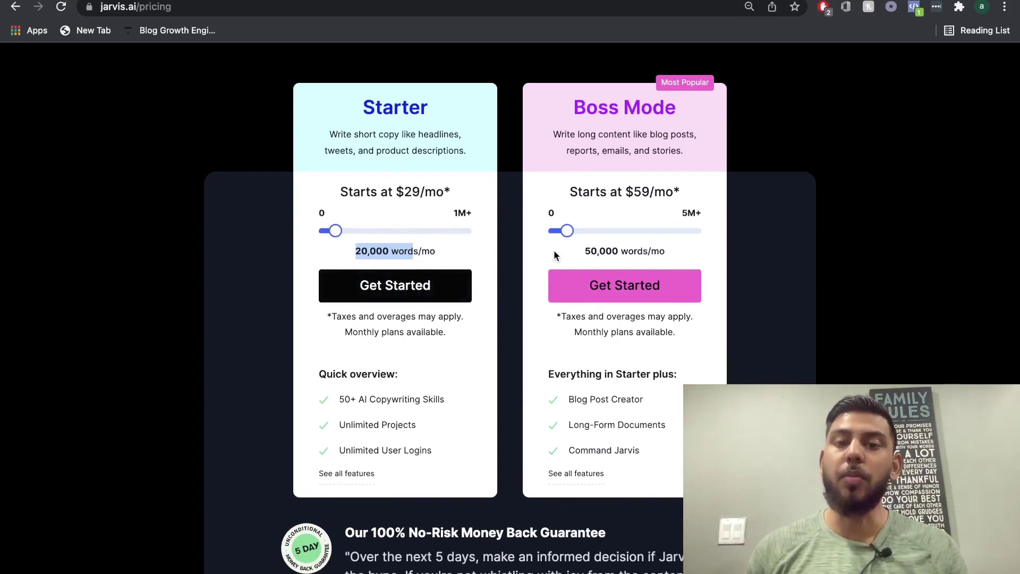
pyautogui.scroll(2, 557, 256)
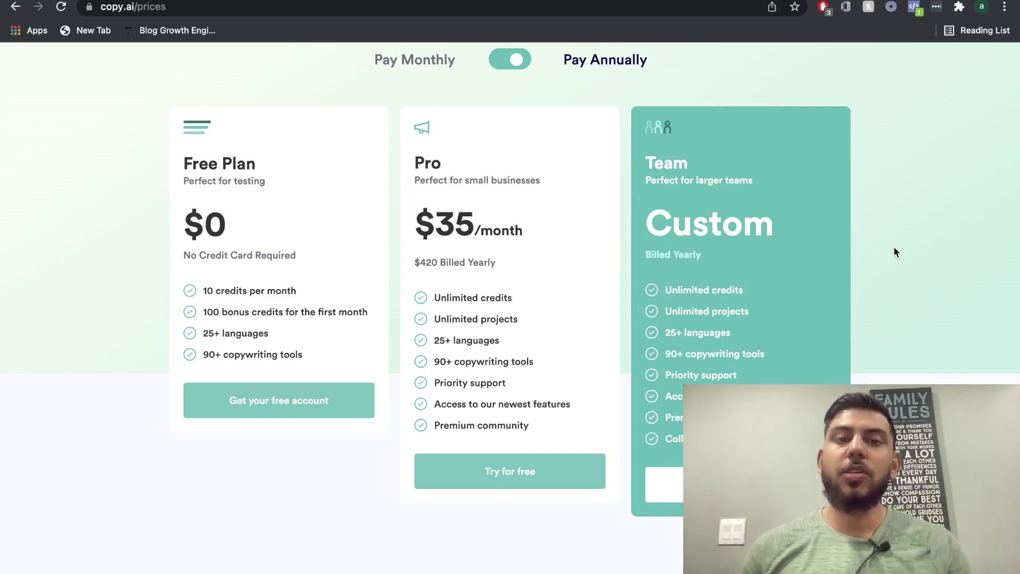
# Return to Copy.ai and examine the workspace's tool categories, expanding and collapsing groups such as Website Copy and Sales Copy.
pyautogui.scroll(3, 898, 249)
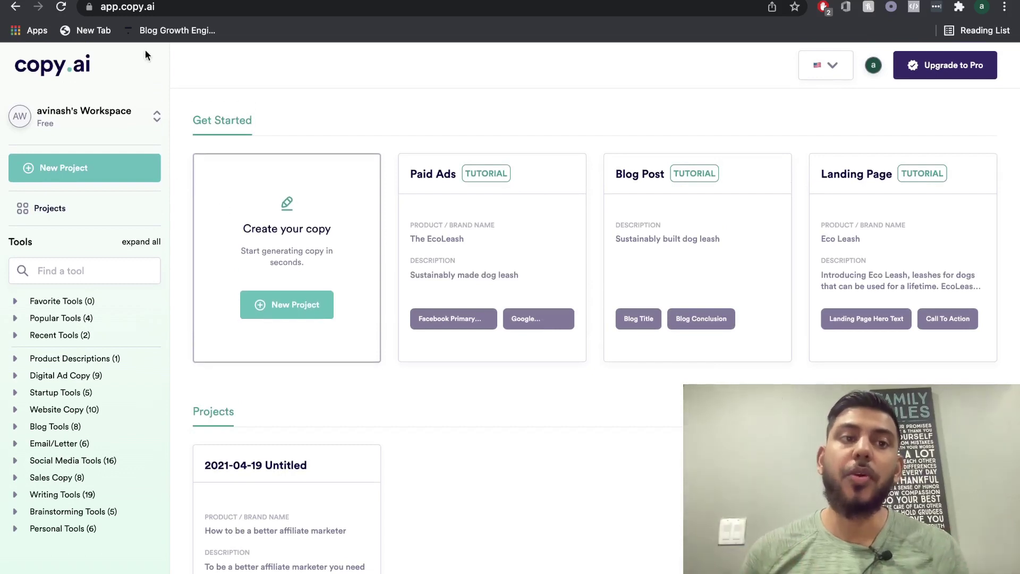
pyautogui.scroll(-2, 146, 274)
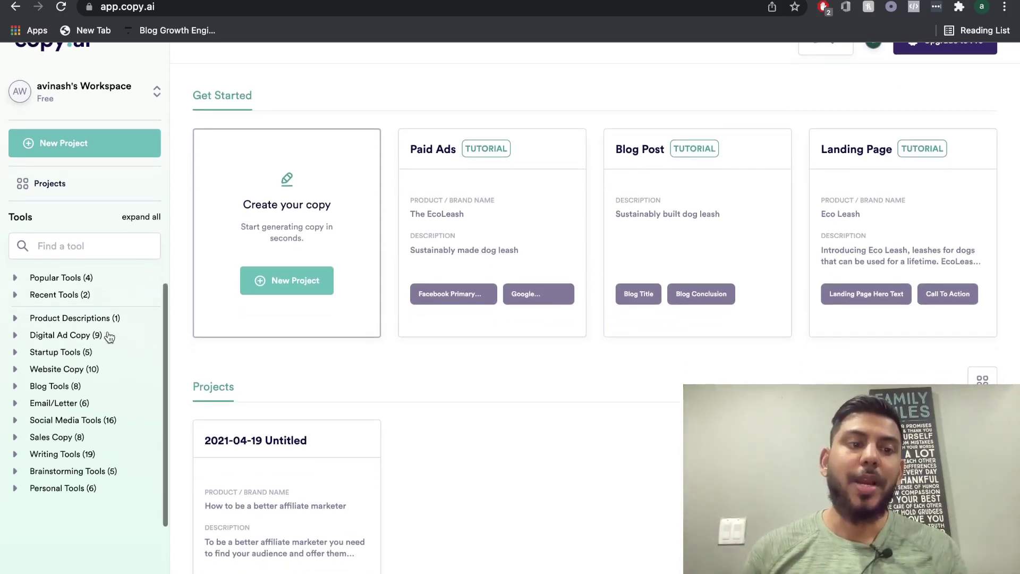
pyautogui.scroll(1, 109, 338)
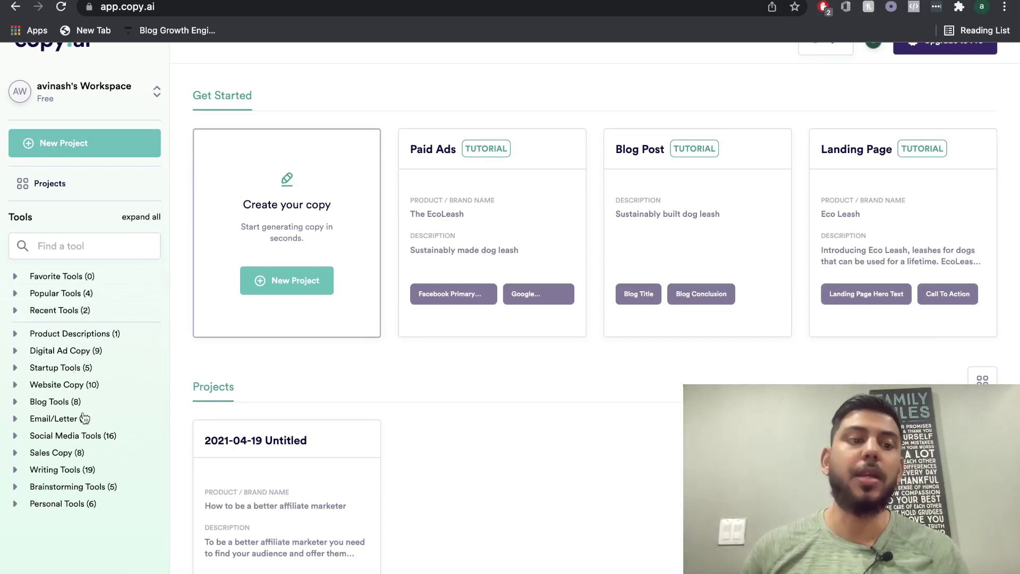
pyautogui.scroll(-1, 81, 411)
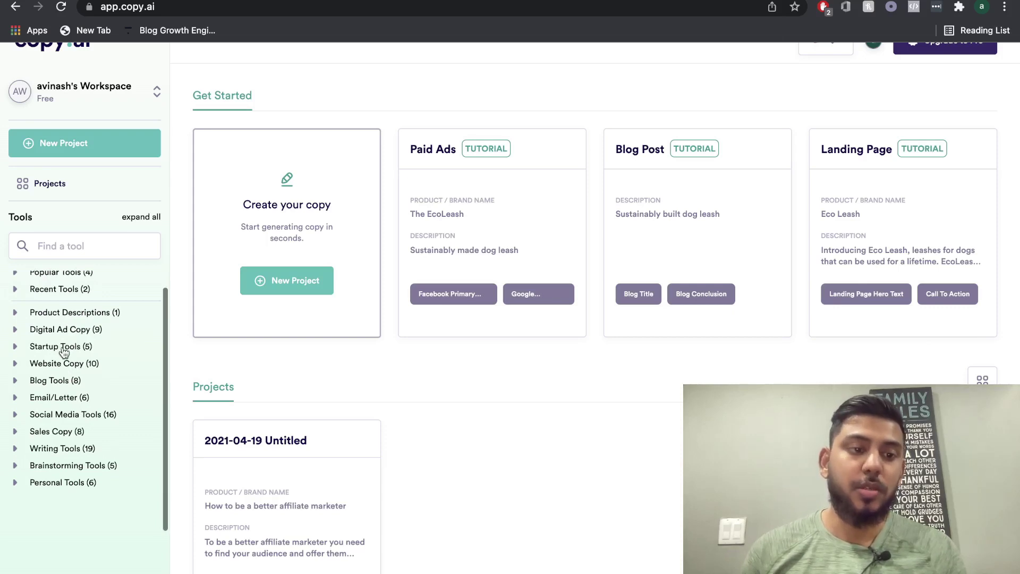
pyautogui.click(67, 366)
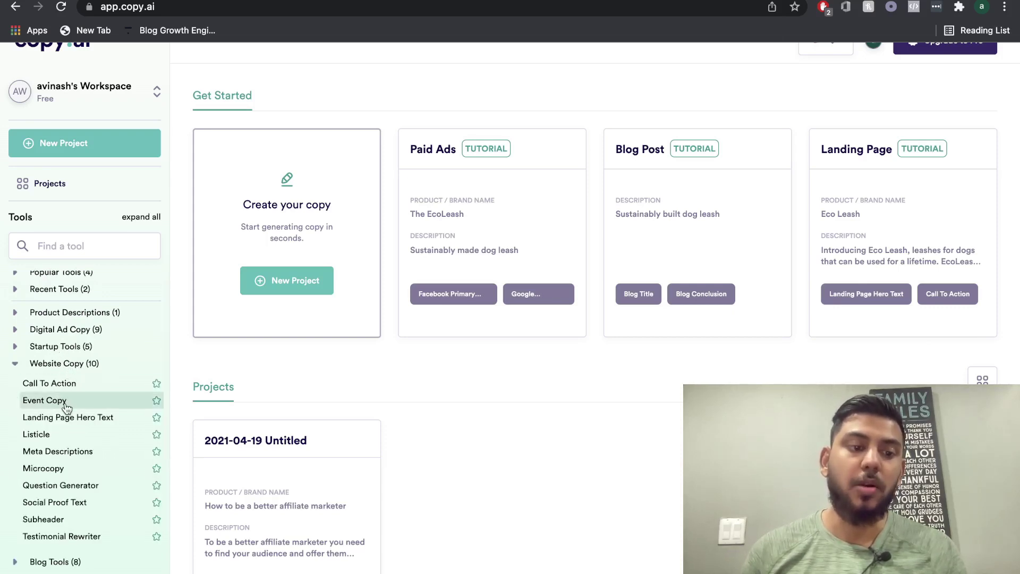
pyautogui.scroll(-1, 64, 393)
pyautogui.click(53, 348)
pyautogui.scroll(-1, 46, 372)
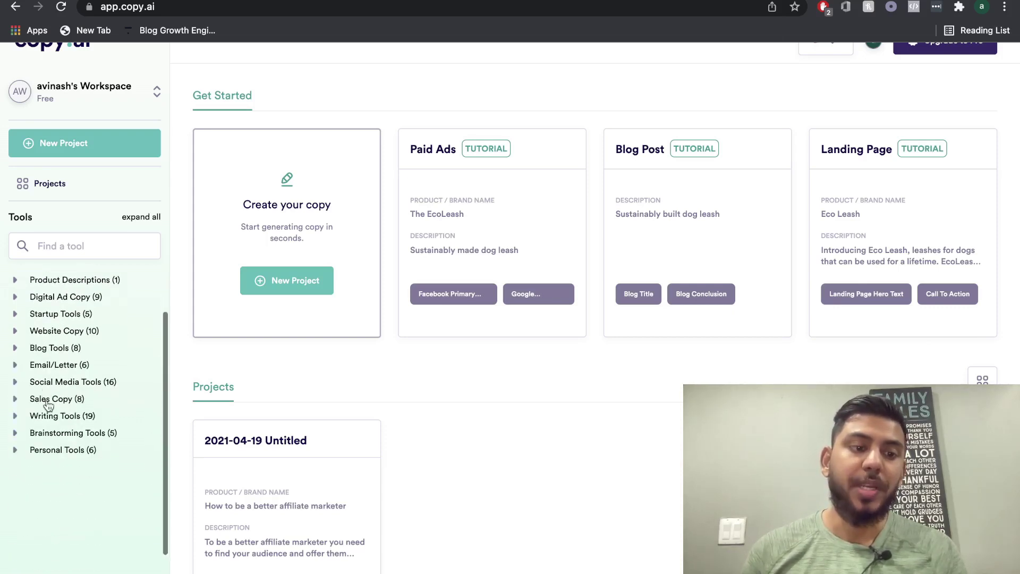
pyautogui.click(48, 402)
pyautogui.click(65, 404)
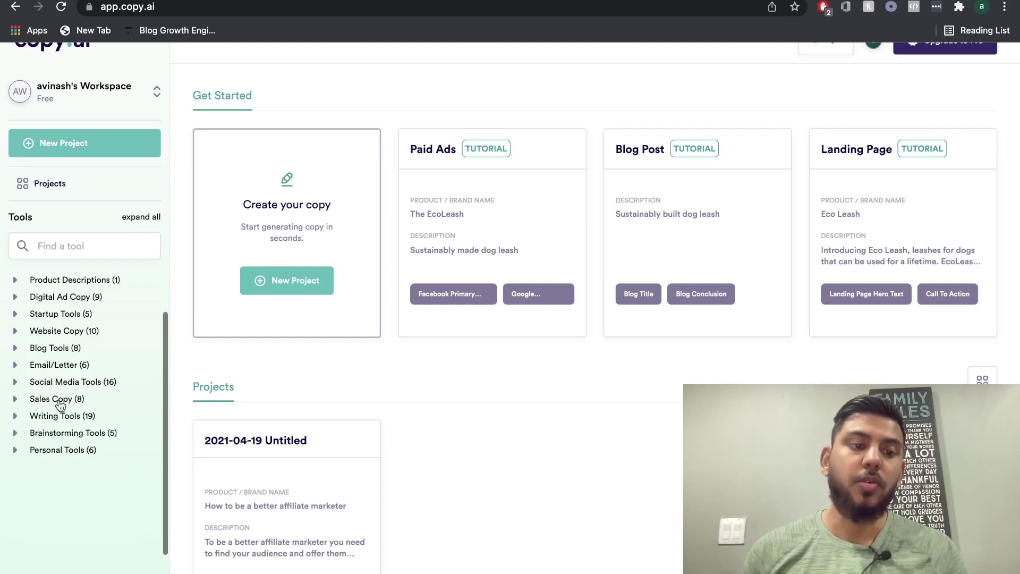
pyautogui.click(60, 405)
pyautogui.click(66, 407)
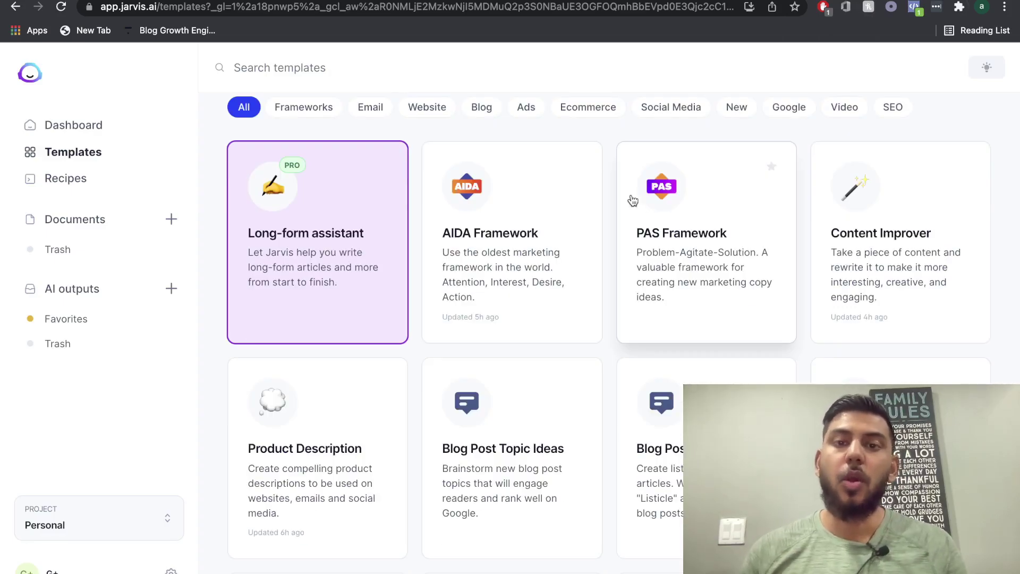
# Switch to the Jarvis app and browse all templates in its library, from Long-form assistant through the ad and video templates.
pyautogui.scroll(2, 489, 190)
pyautogui.scroll(-1, 526, 304)
pyautogui.scroll(-15, 531, 319)
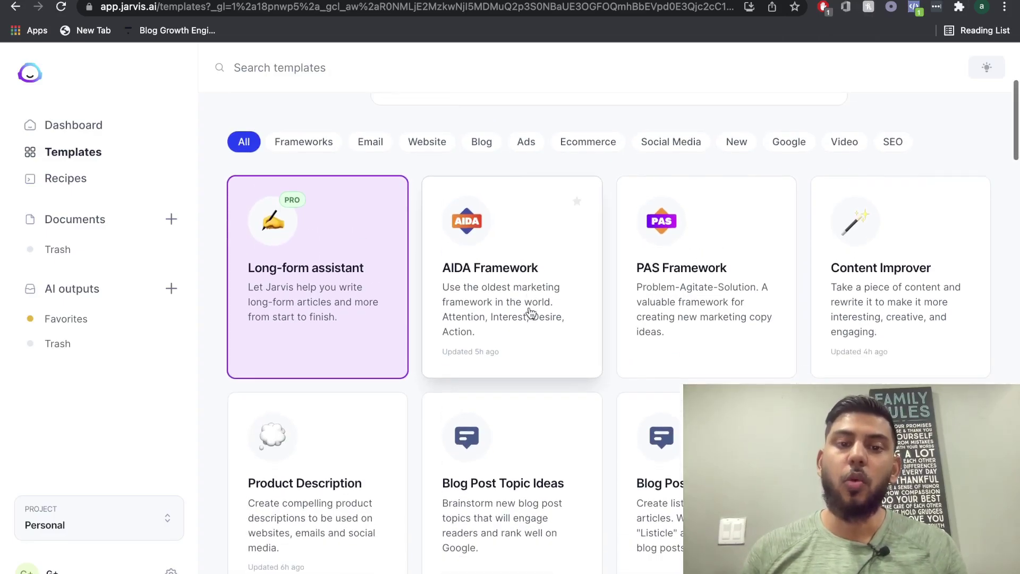
pyautogui.scroll(-10, 534, 334)
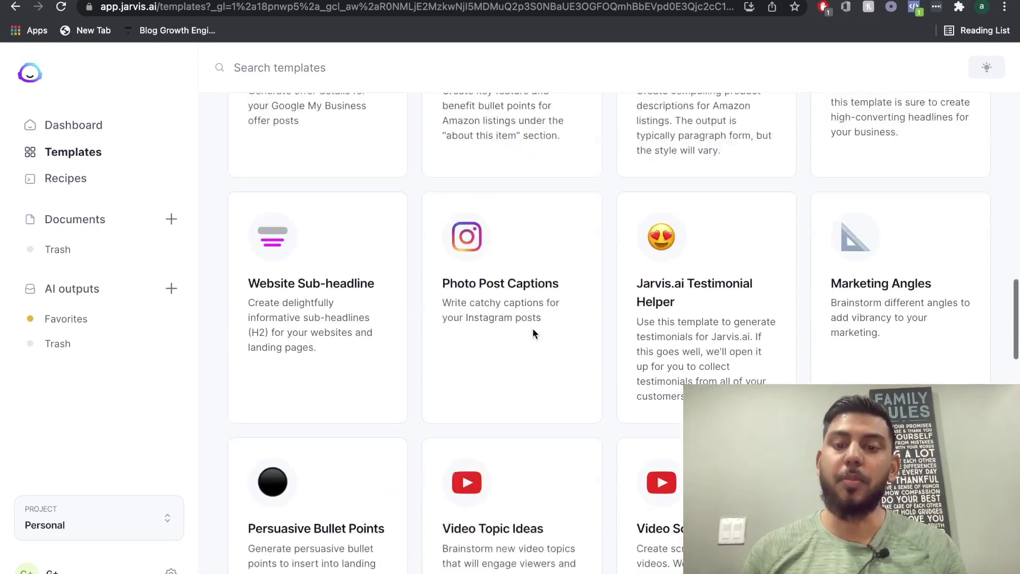
pyautogui.scroll(15, 534, 334)
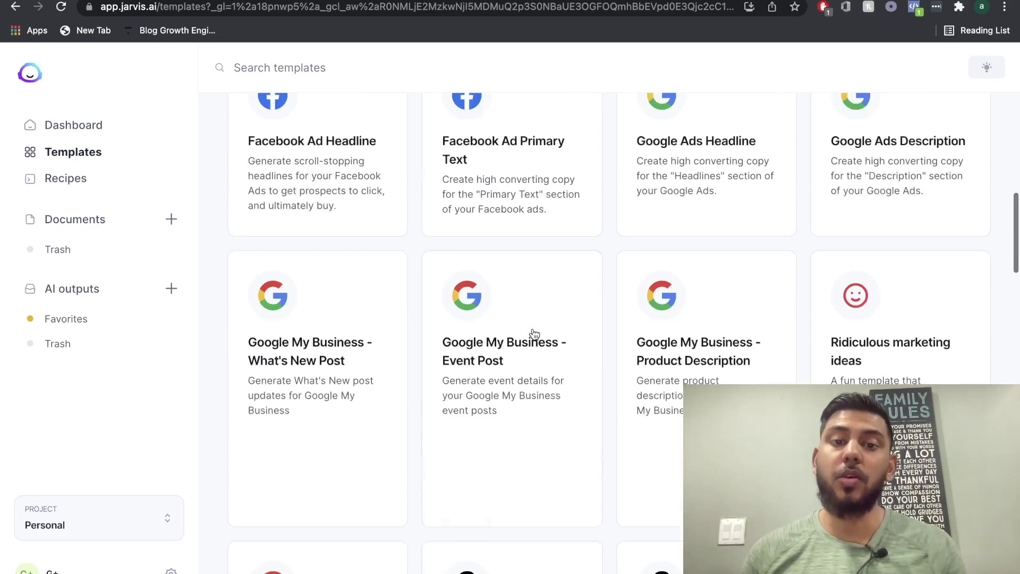
pyautogui.scroll(5, 340, 255)
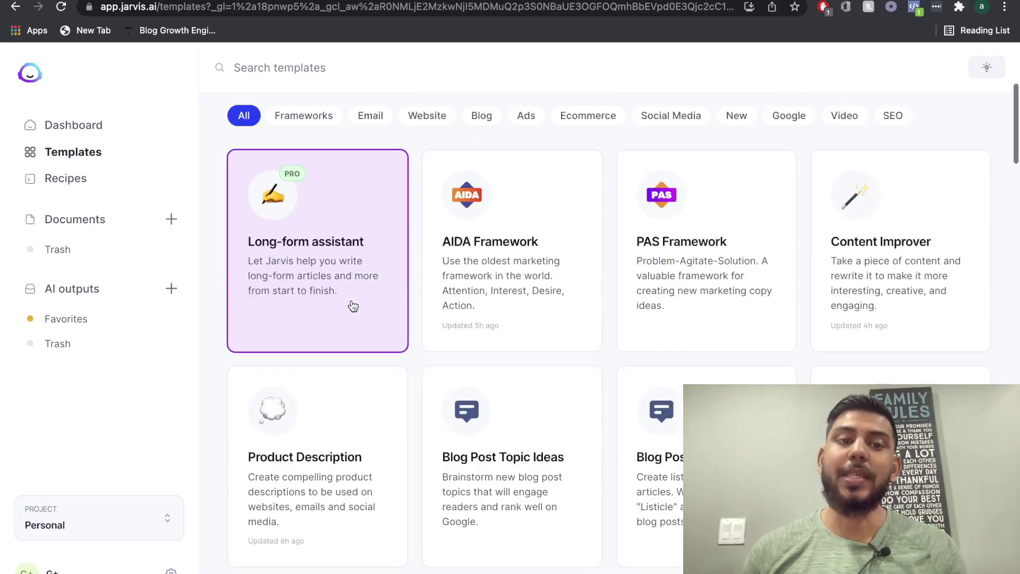
pyautogui.scroll(-8, 653, 351)
pyautogui.scroll(-12, 653, 350)
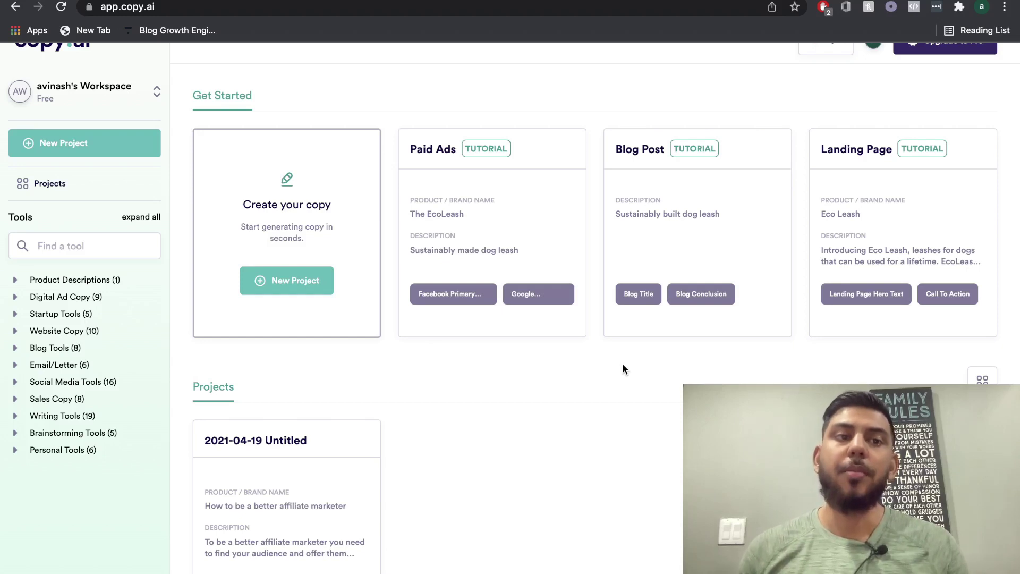
# Switch to Copy.ai, open the Blog Post tutorial and set the blog topic to "How to set goals and actually achieve them in 2022".
pyautogui.scroll(1, 623, 366)
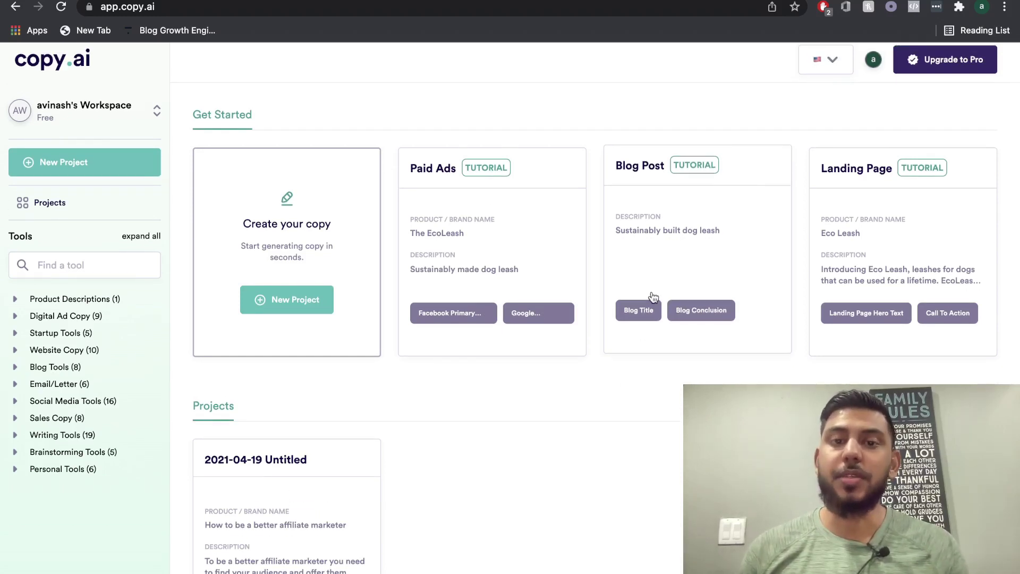
pyautogui.scroll(1, 655, 302)
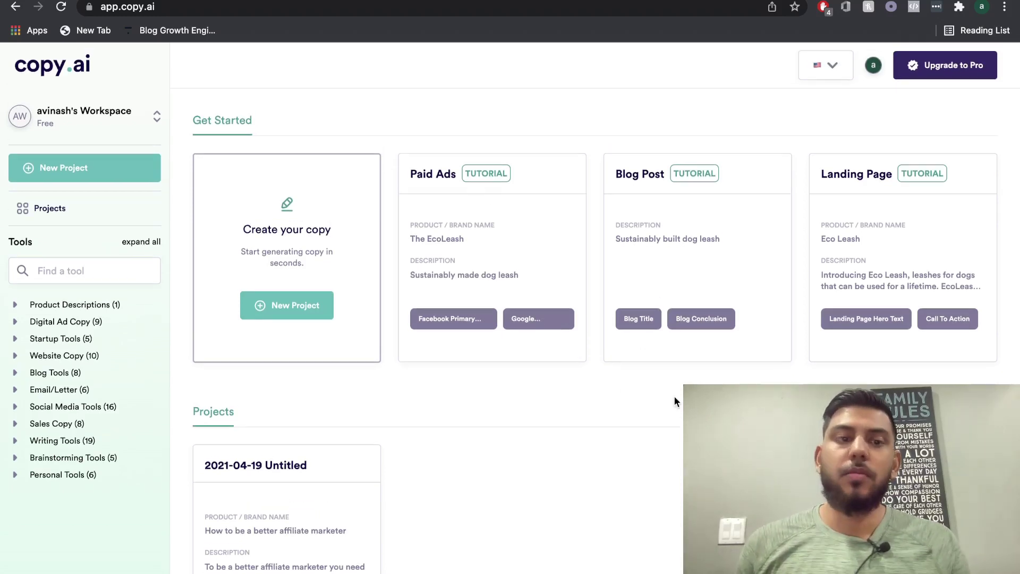
pyautogui.click(669, 211)
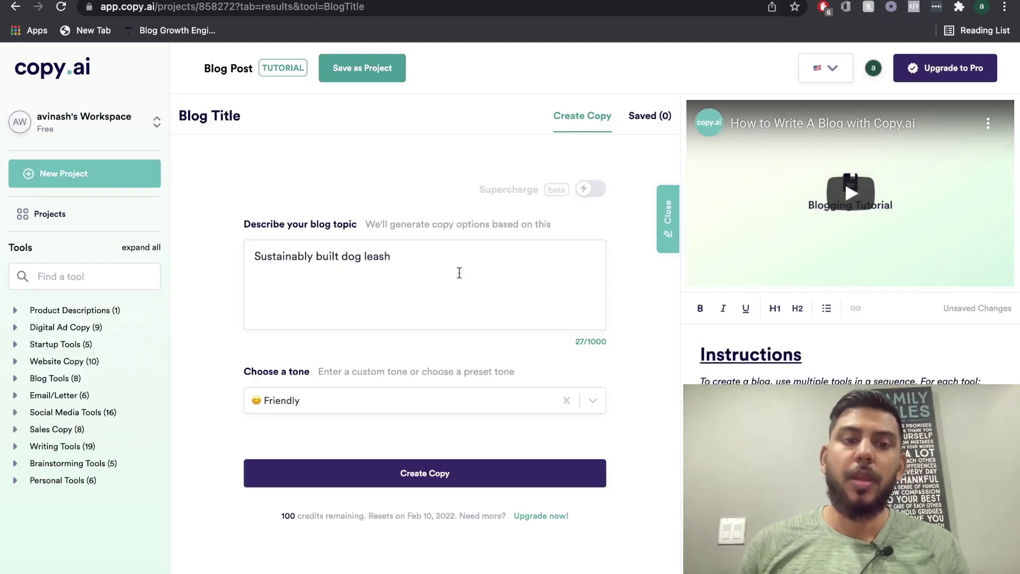
pyautogui.scroll(-1, 460, 273)
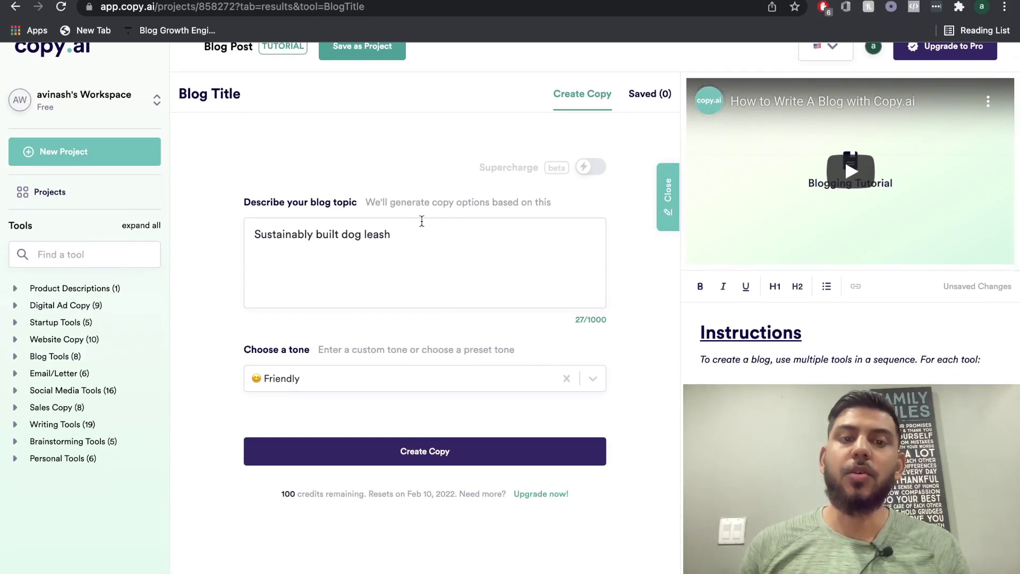
pyautogui.scroll(1, 514, 271)
pyautogui.click(416, 271)
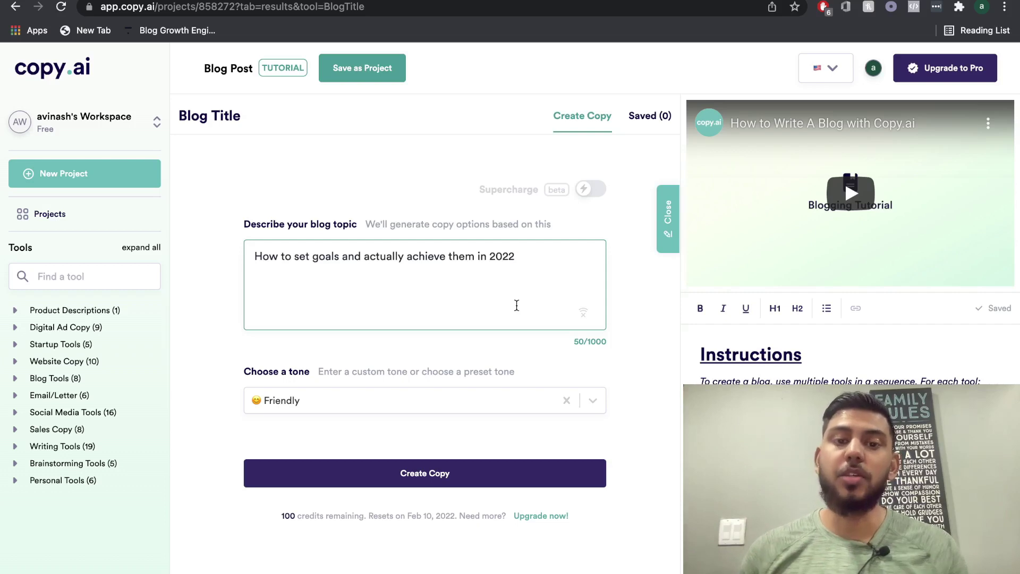
# Copy the whole blog topic text from the Blog Title tool's topic description.
pyautogui.tripleClick(473, 259)
pyautogui.click(520, 256)
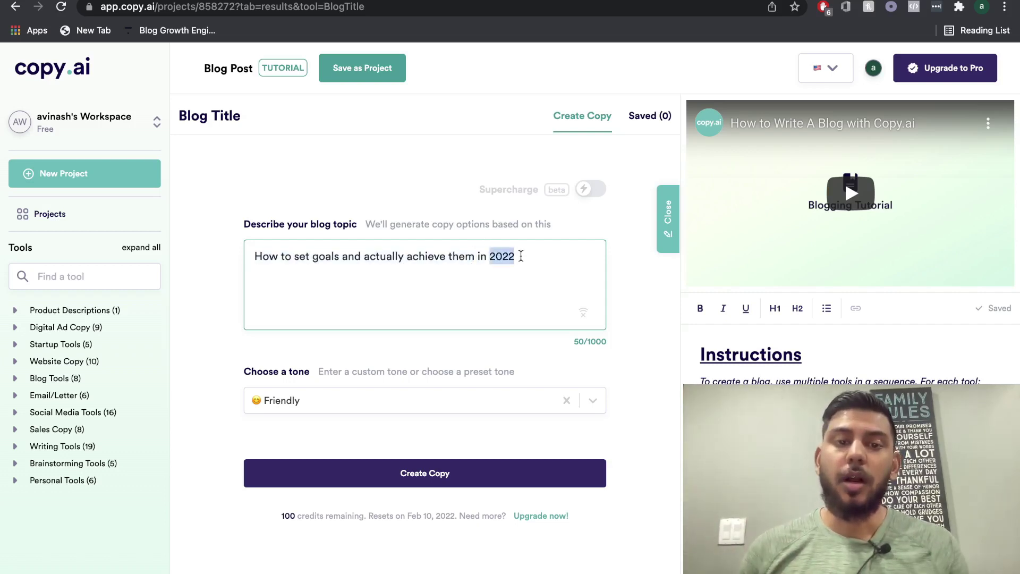
pyautogui.tripleClick(521, 256)
pyautogui.press('super+c')
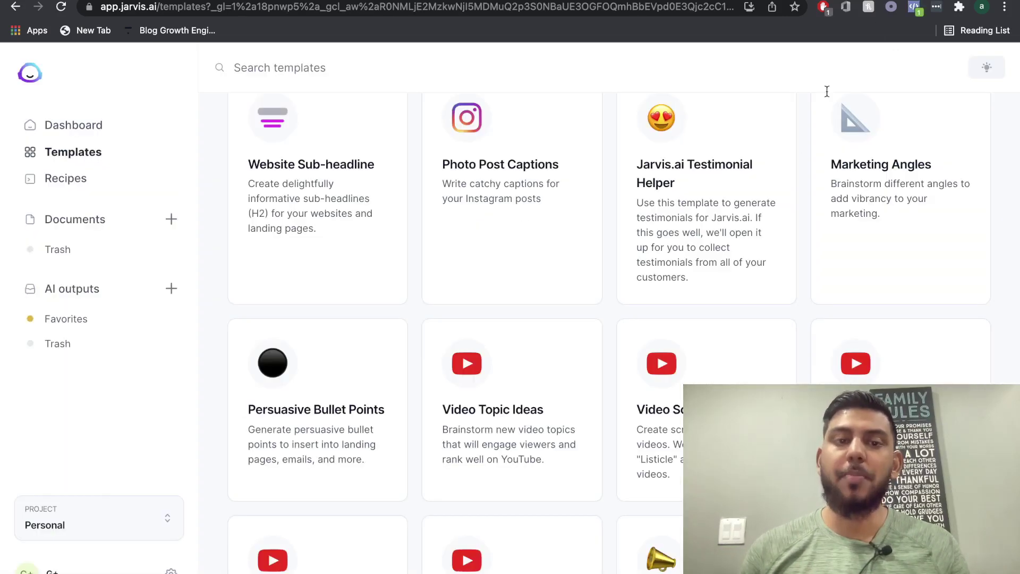
# Switch to Jarvis and start a new document from the Long-form assistant template using the Blog post workflow.
pyautogui.scroll(5, 801, 151)
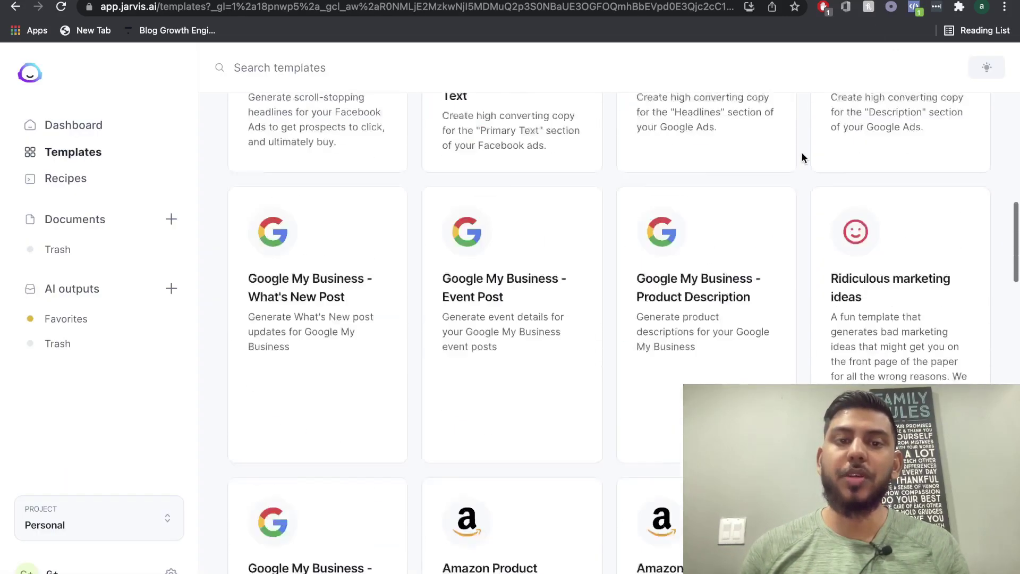
pyautogui.scroll(5, 802, 152)
pyautogui.scroll(-4, 802, 152)
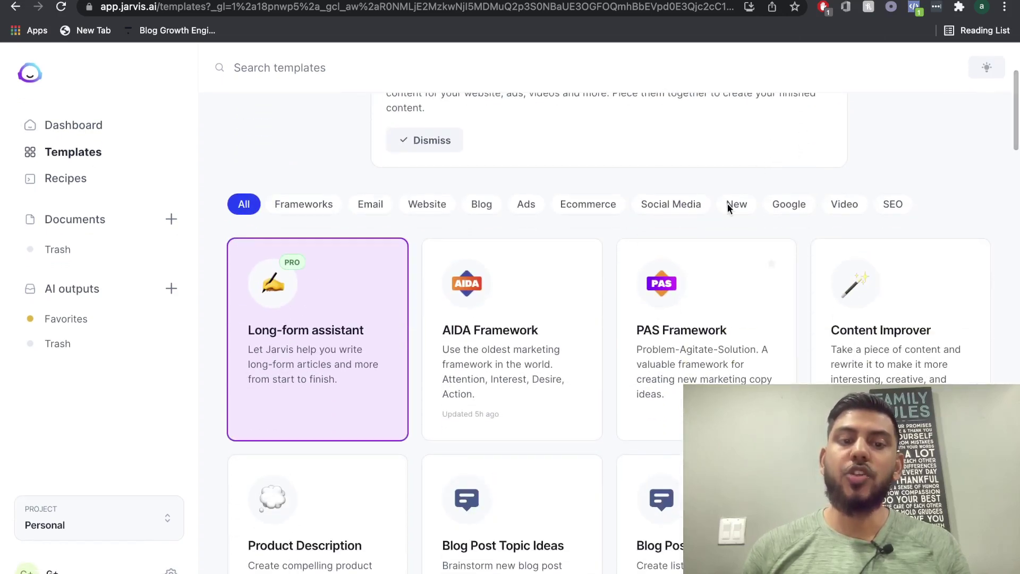
pyautogui.click(319, 345)
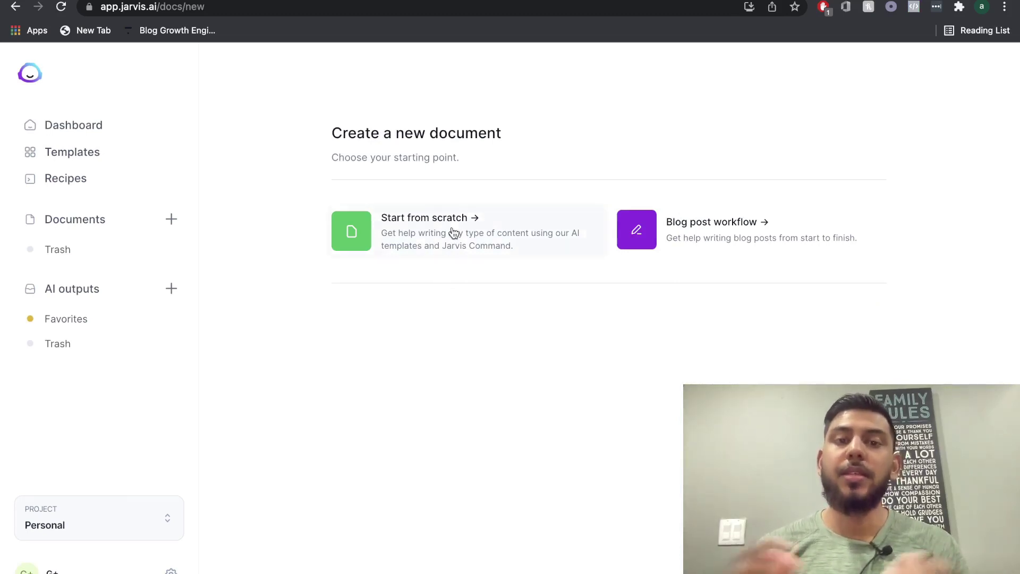
pyautogui.click(692, 223)
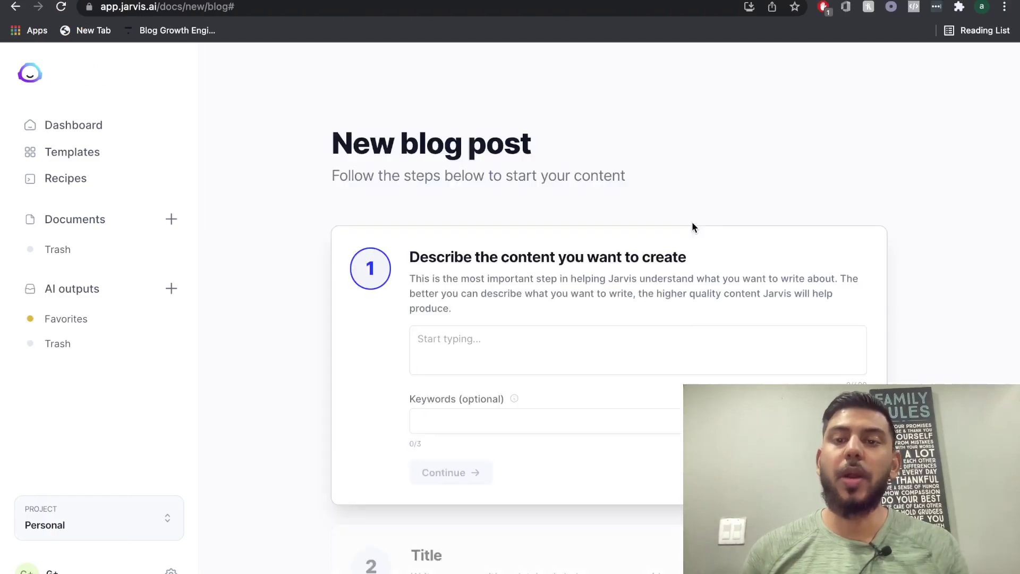
# Paste the copied topic "How to set goals and actually achieve them in 2022" as the content description and continue to the title ideas.
pyautogui.scroll(-2, 613, 279)
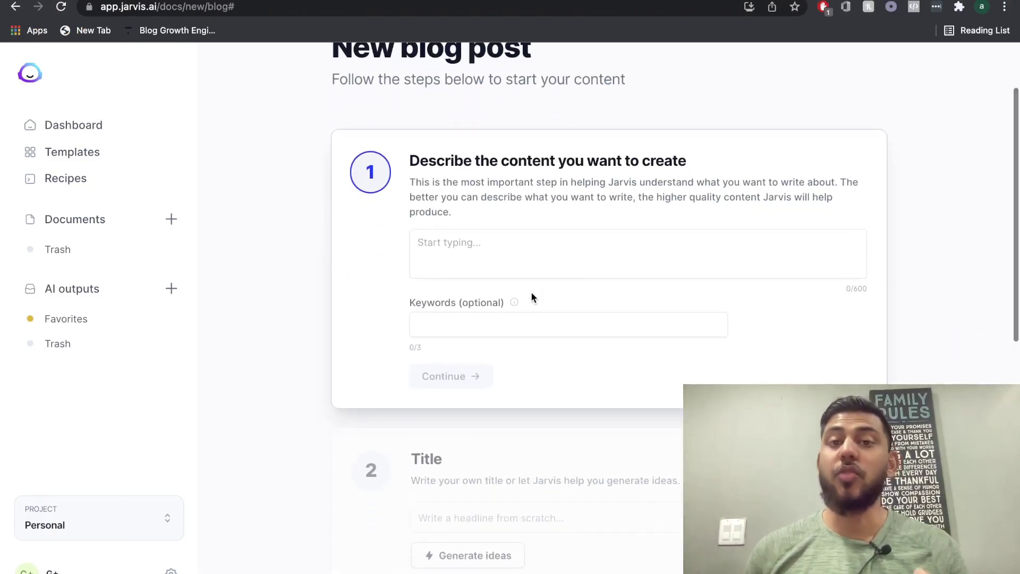
pyautogui.click(523, 247)
pyautogui.press('super+v')
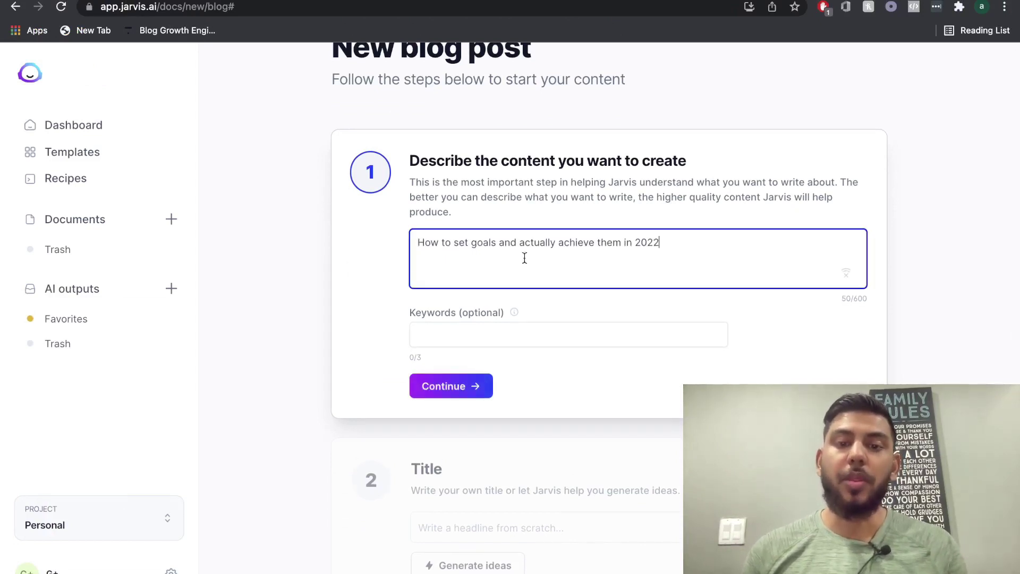
pyautogui.scroll(-1, 554, 372)
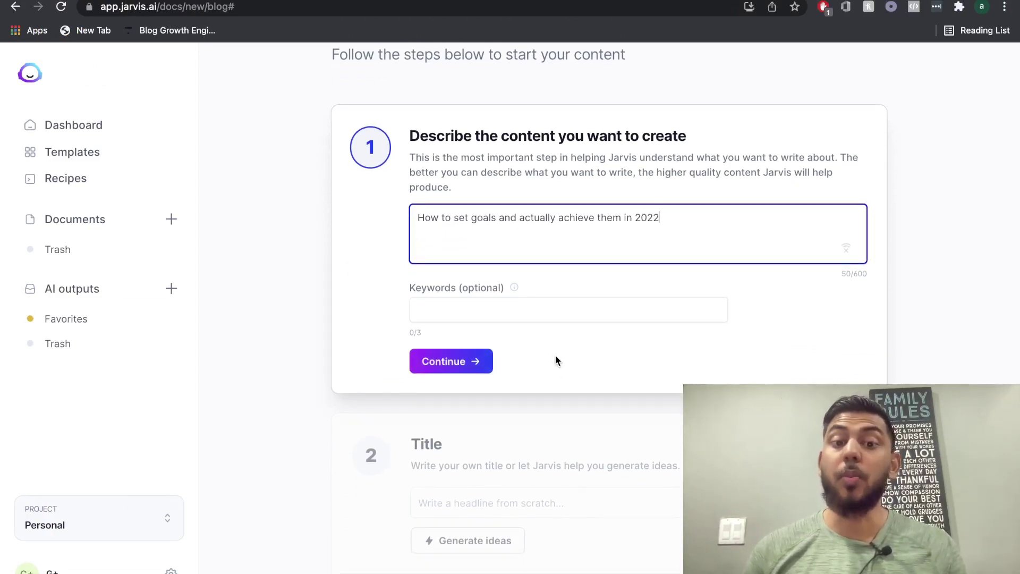
pyautogui.press('super+Return')
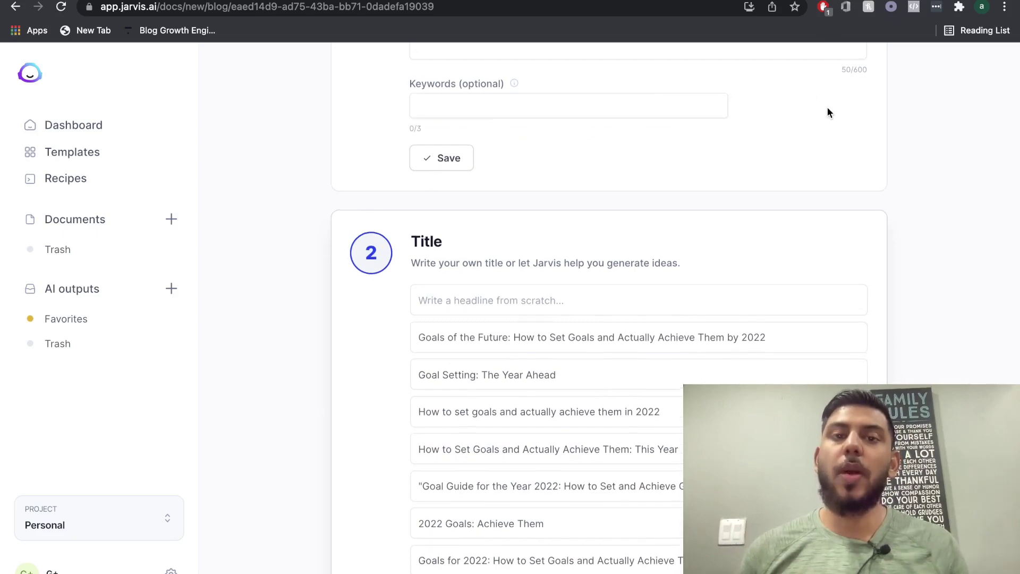
# Switch to Copy.ai and read through the blog titles generated for the 2022 goals topic in the Persuasive tone.
pyautogui.scroll(3, 829, 109)
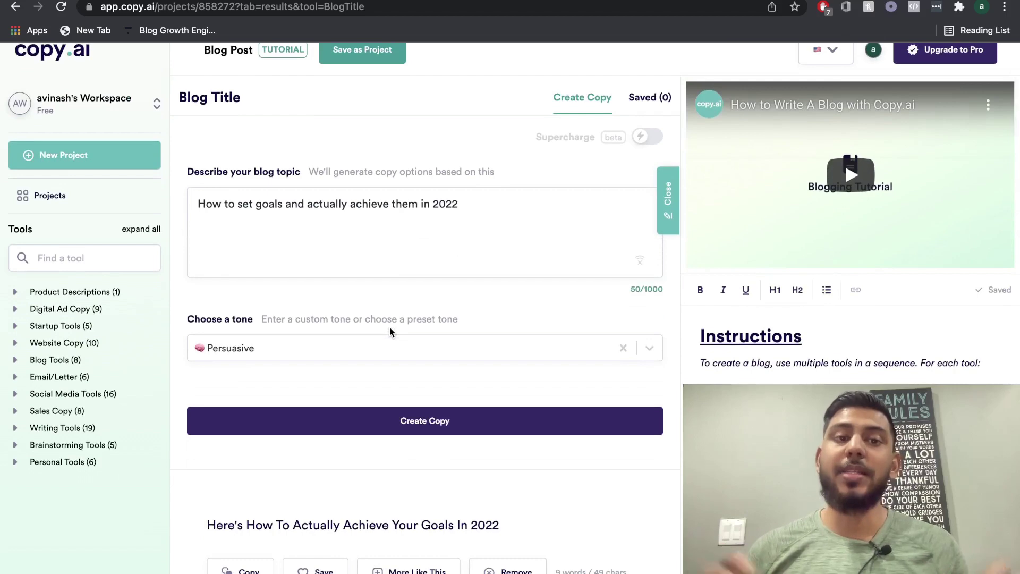
pyautogui.scroll(-5, 390, 327)
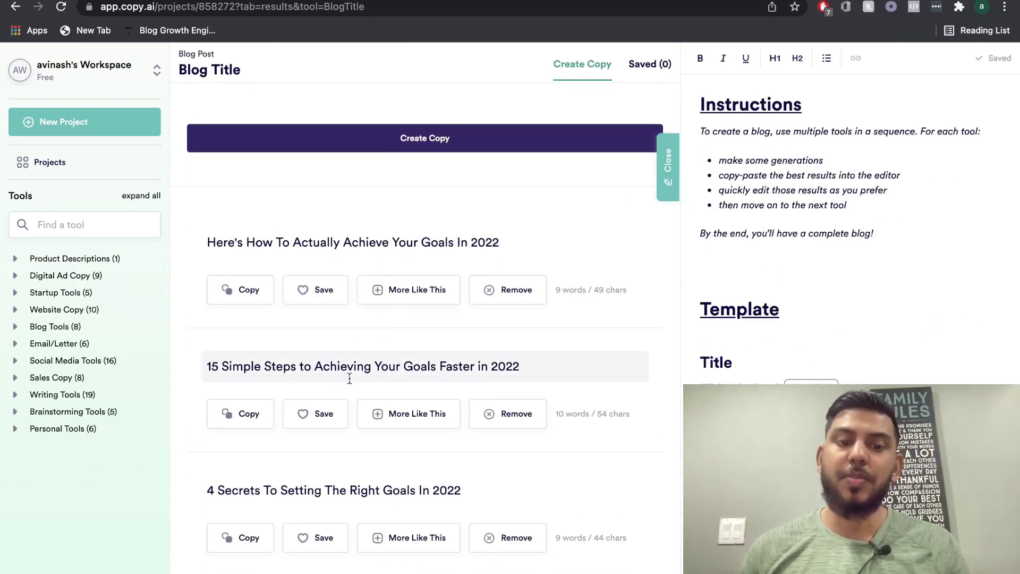
pyautogui.scroll(-5, 485, 380)
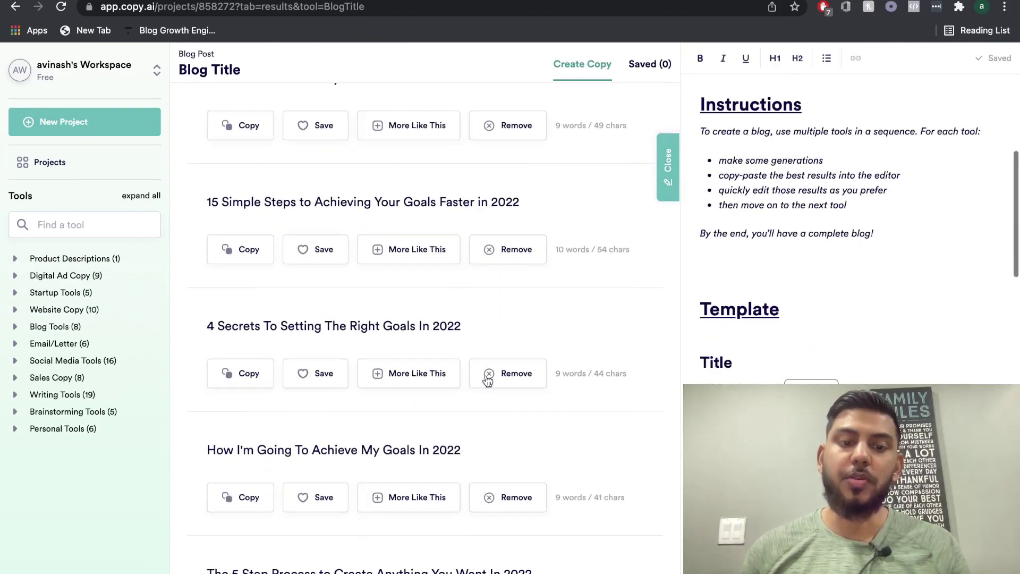
pyautogui.scroll(-2, 399, 451)
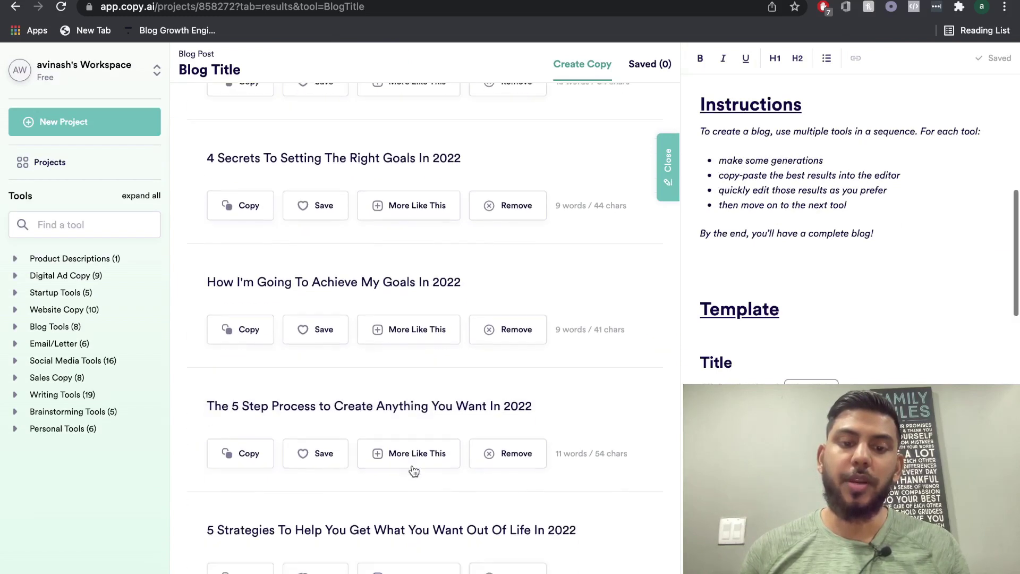
pyautogui.scroll(-4, 413, 464)
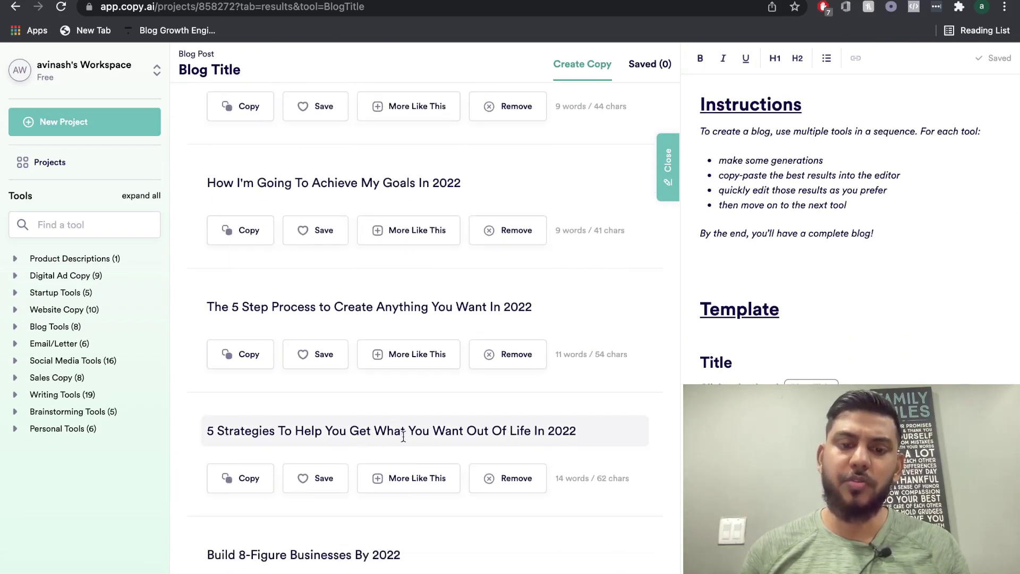
pyautogui.scroll(-3, 407, 410)
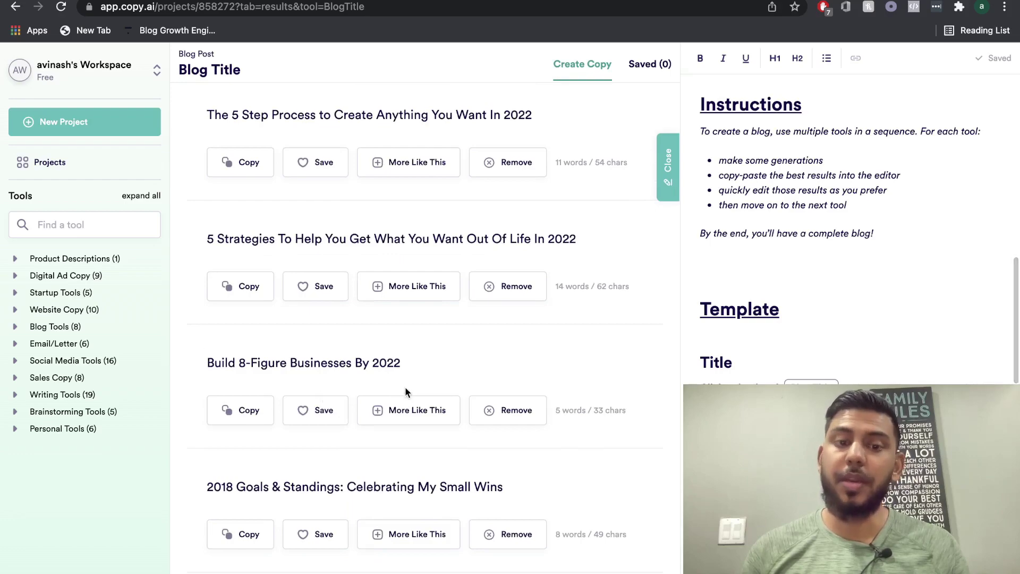
pyautogui.scroll(12, 405, 387)
pyautogui.scroll(3, 422, 262)
pyautogui.scroll(-4, 485, 269)
pyautogui.scroll(3, 844, 89)
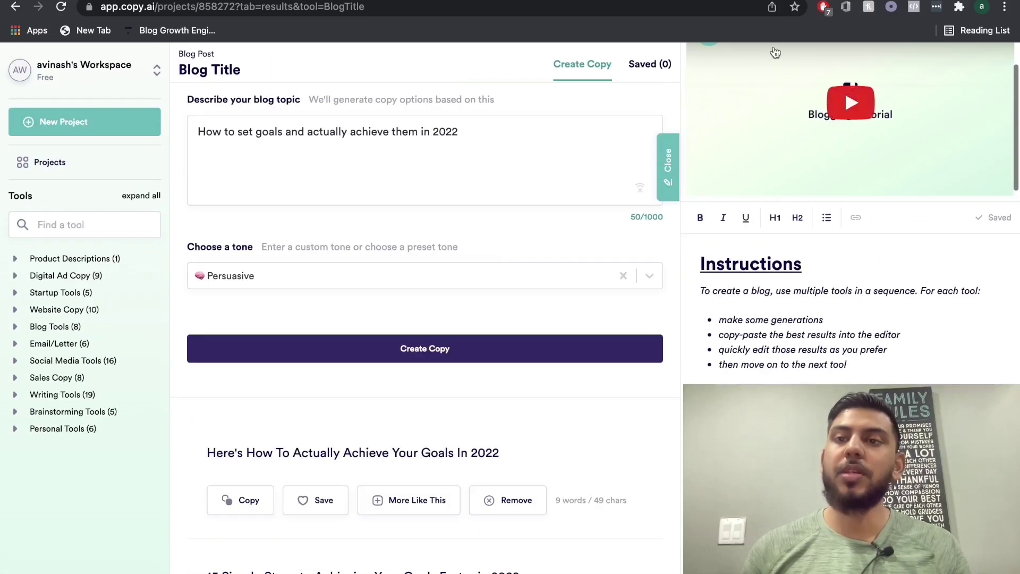
# Switch to Jarvis and read through its generated title ideas for the same topic.
pyautogui.hotkey('ctrl', 'Tab')
pyautogui.scroll(-3, 639, 237)
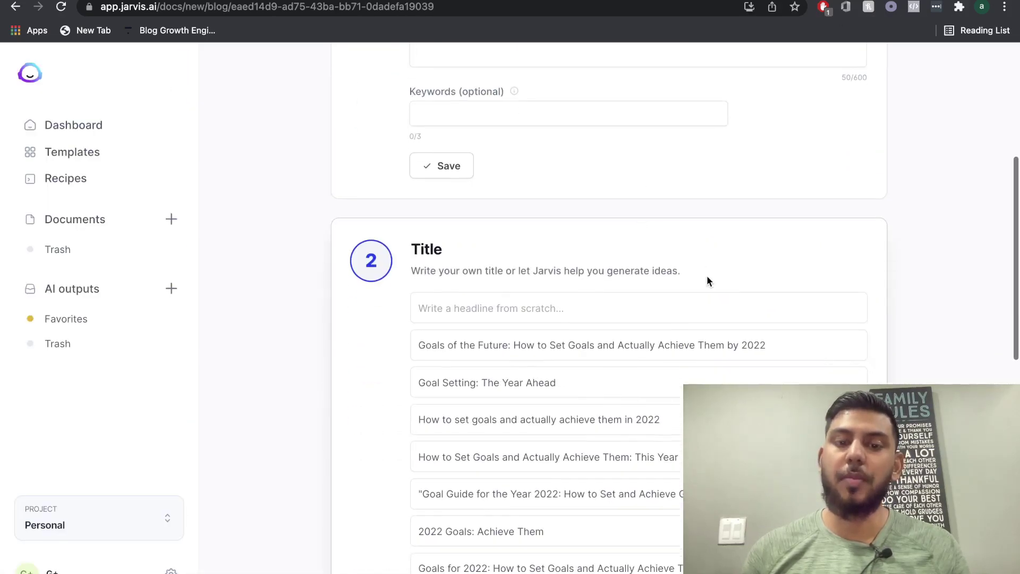
pyautogui.scroll(-1, 743, 305)
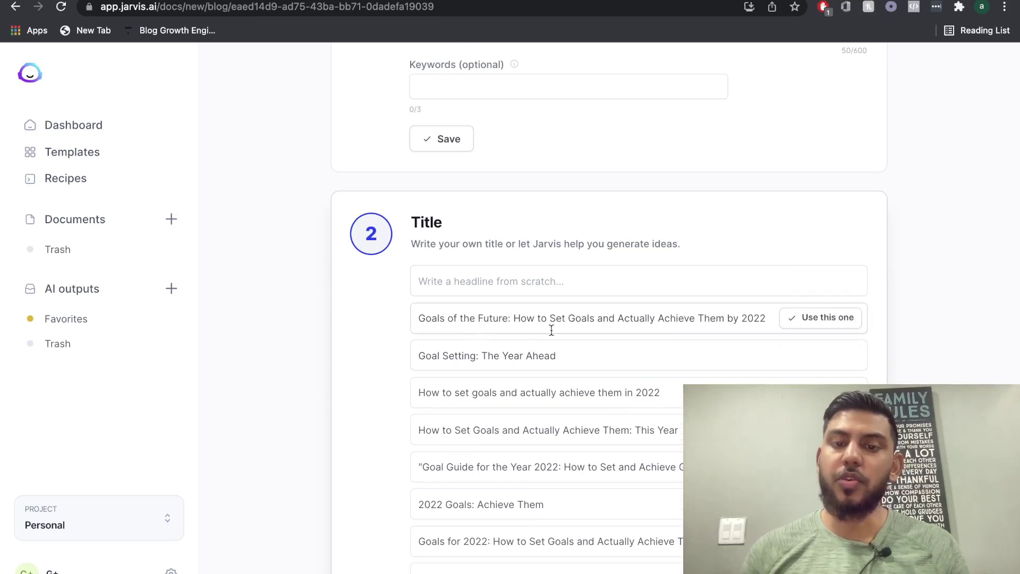
pyautogui.scroll(-3, 723, 345)
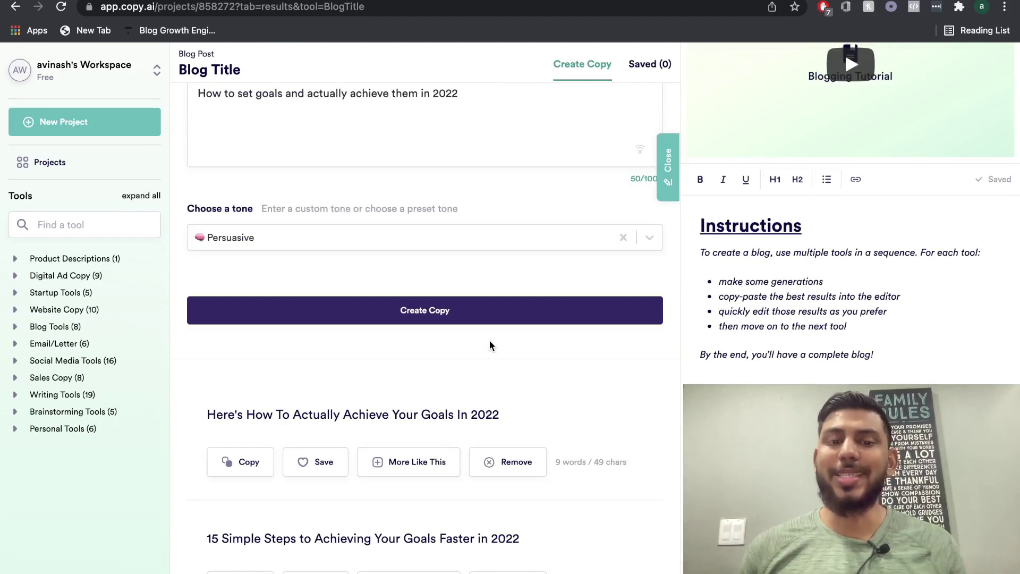
# Back in Copy.ai, copy the title "15 Simple Steps to Achieving Your Goals Faster in 2022" and paste it into the template's Title section.
pyautogui.scroll(-1, 490, 341)
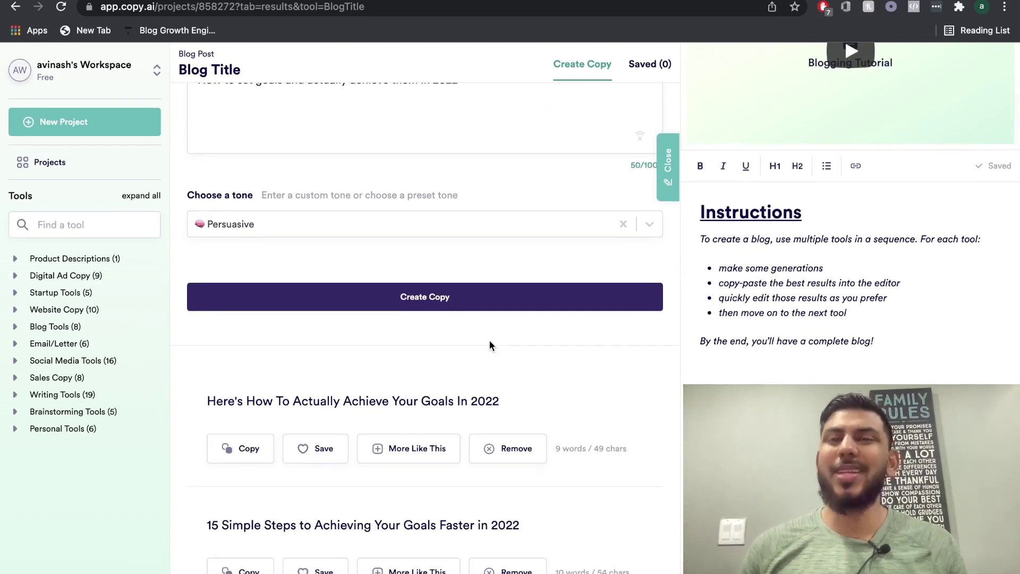
pyautogui.scroll(-1, 490, 345)
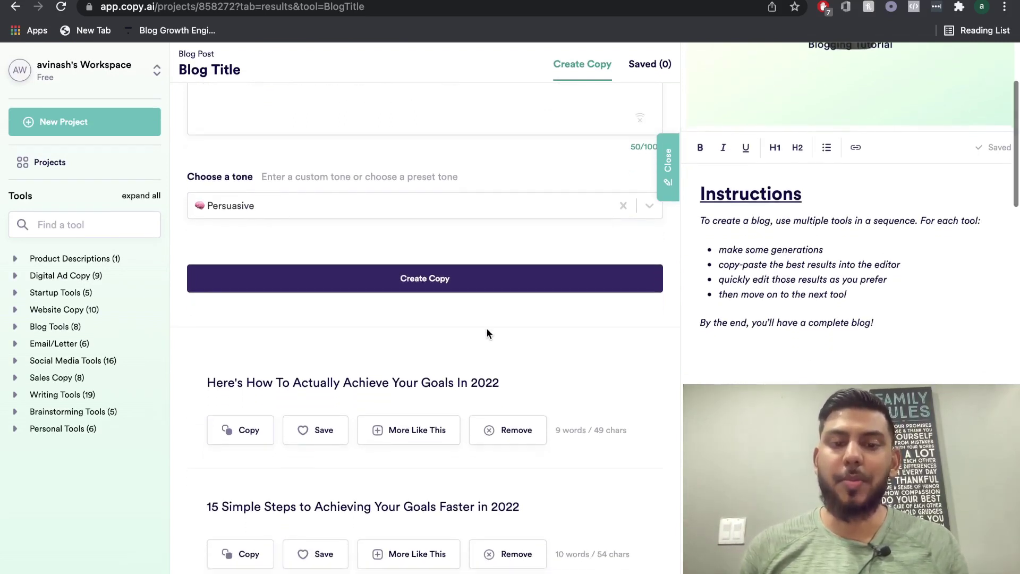
pyautogui.scroll(-2, 487, 330)
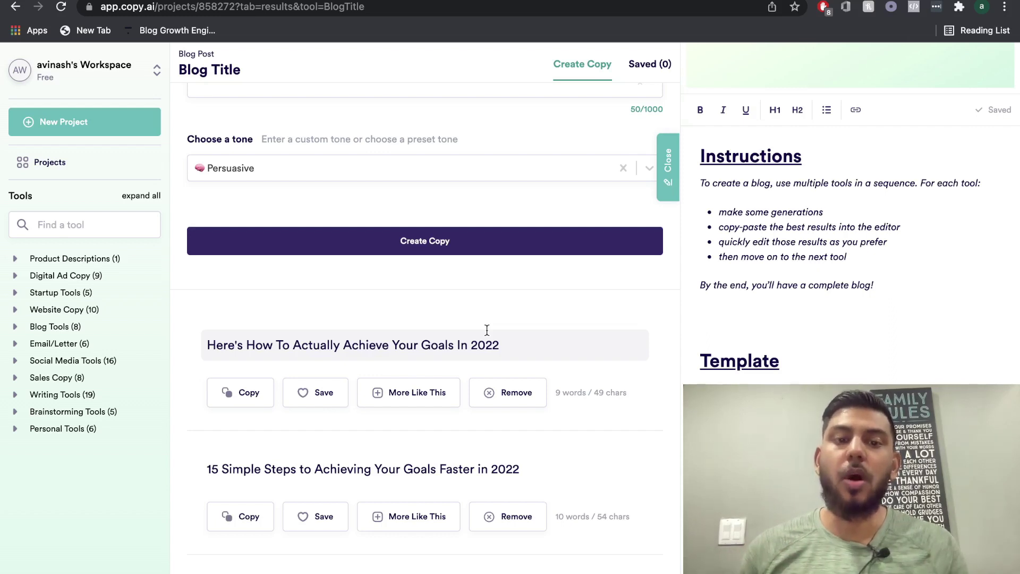
pyautogui.click(240, 516)
pyautogui.scroll(1, 831, 365)
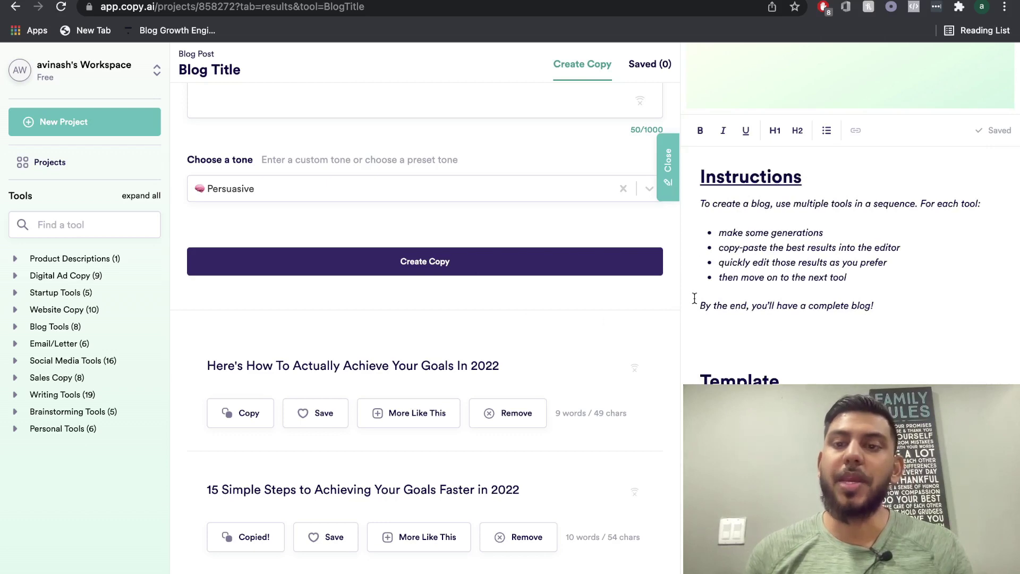
pyautogui.scroll(-5, 789, 300)
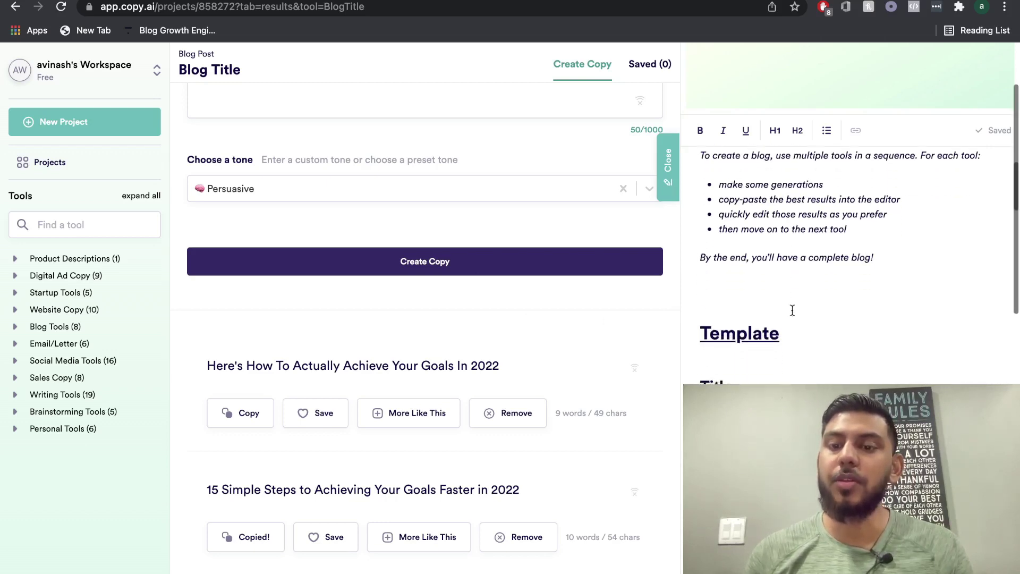
pyautogui.scroll(-3, 792, 310)
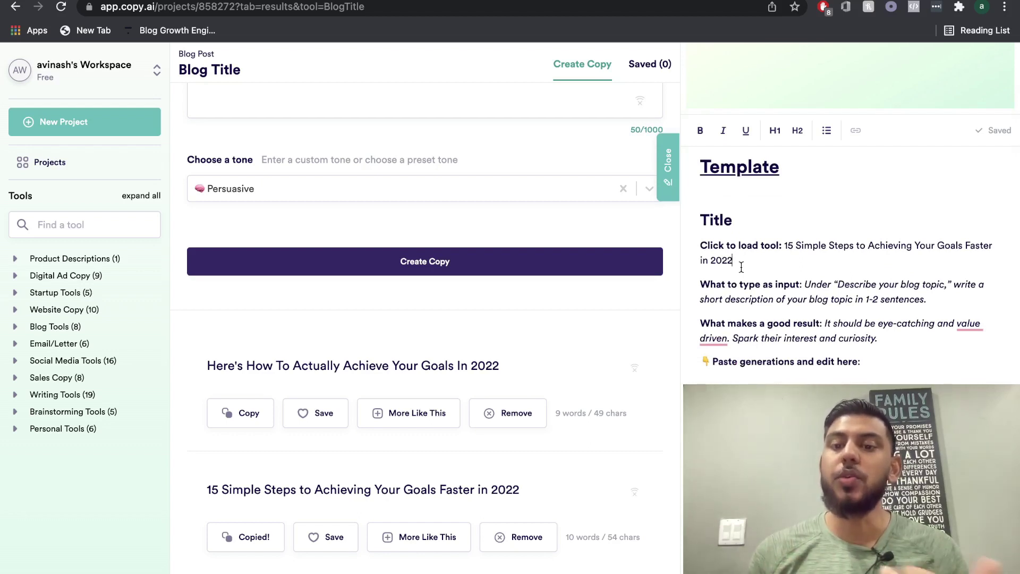
# Examine the Outline section of the Copy.ai blog template, and switch back to Jarvis to review its blog post workflow.
pyautogui.scroll(-8, 741, 267)
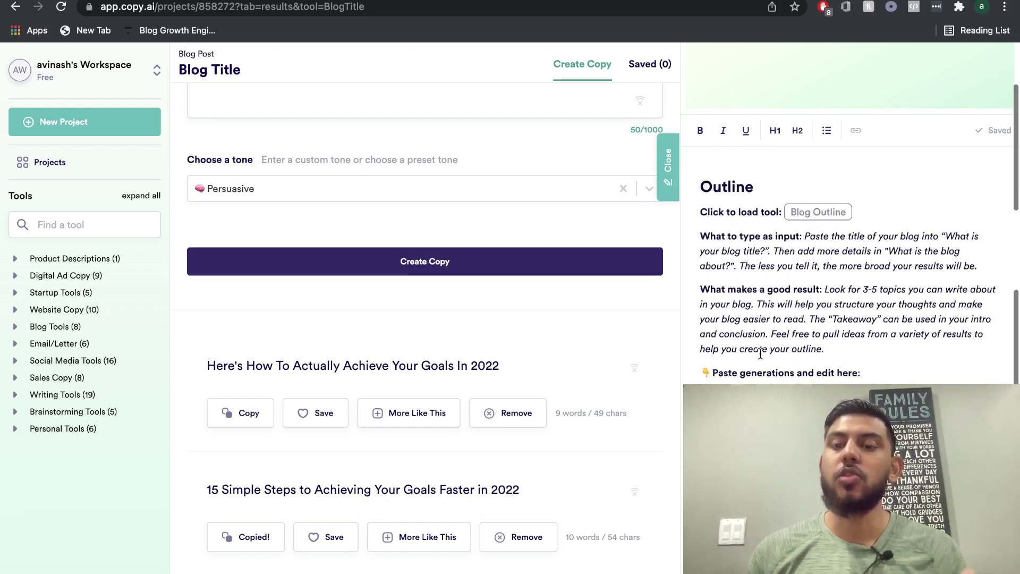
pyautogui.scroll(7, 761, 353)
pyautogui.scroll(5, 845, 362)
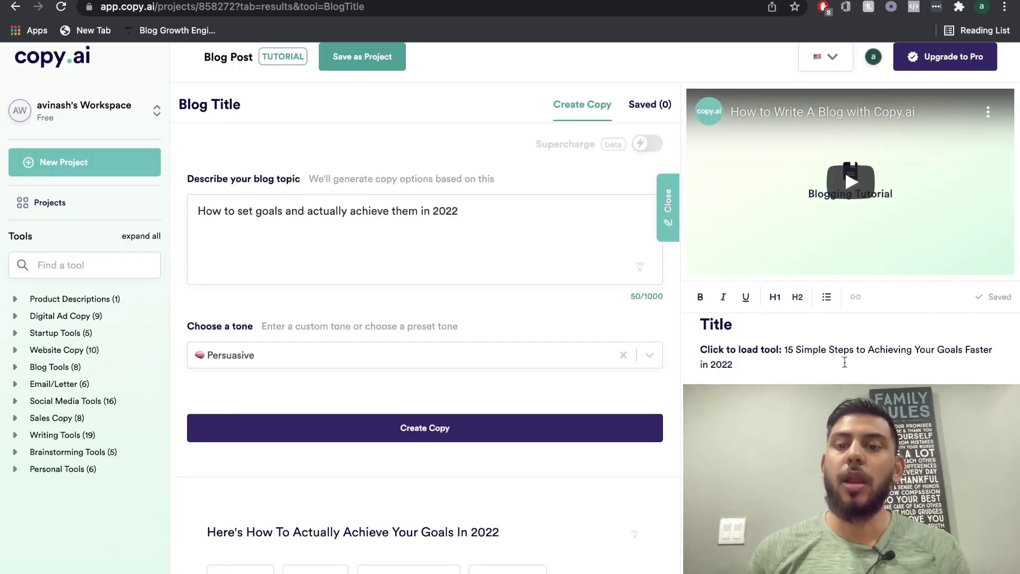
pyautogui.scroll(-3, 845, 361)
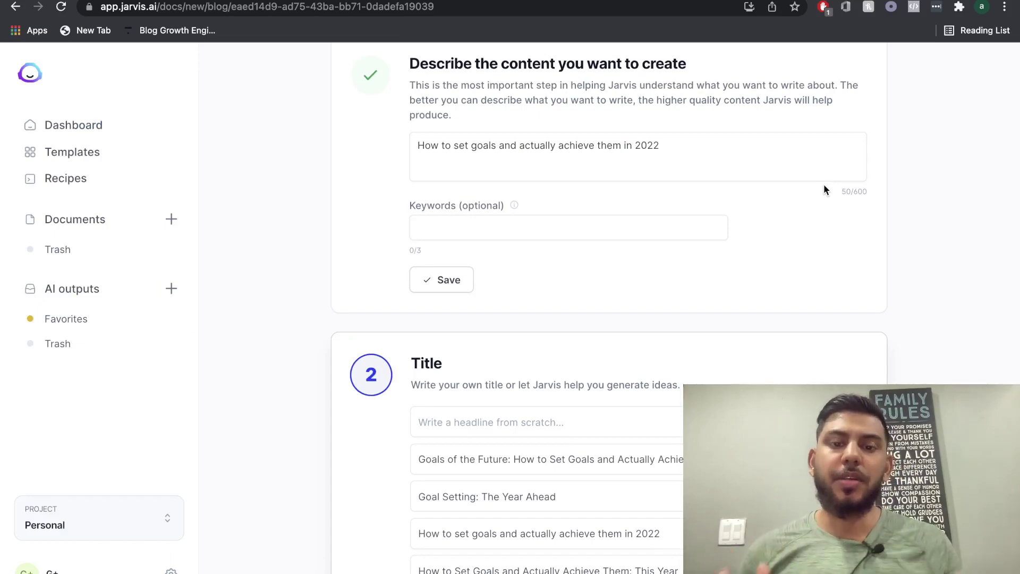
pyautogui.scroll(4, 811, 270)
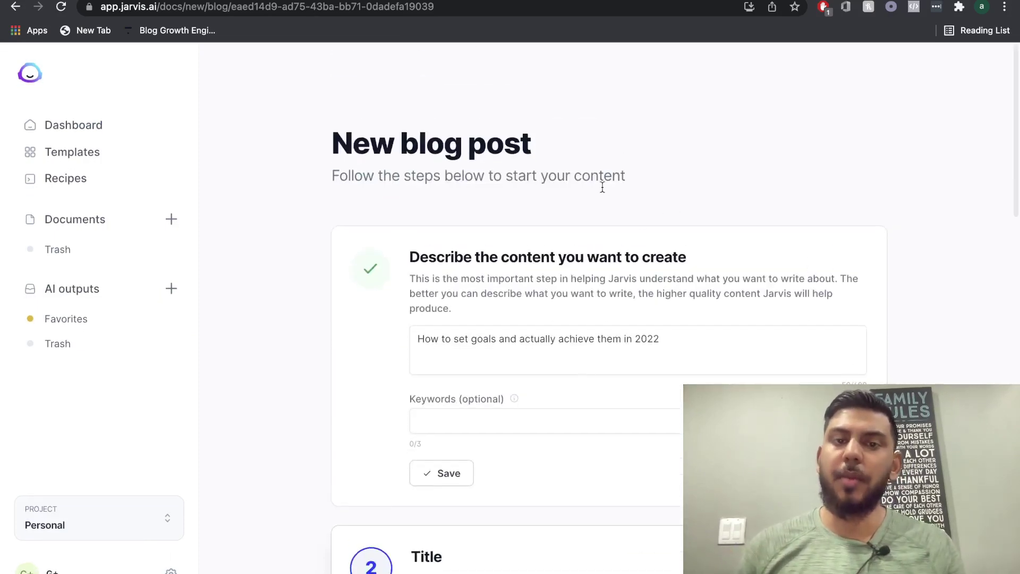
# Use the title "Goals for 2022: How to Set Goals and Actually Achieve Them" for the Jarvis blog post and generate intro paragraph ideas.
pyautogui.scroll(-5, 652, 218)
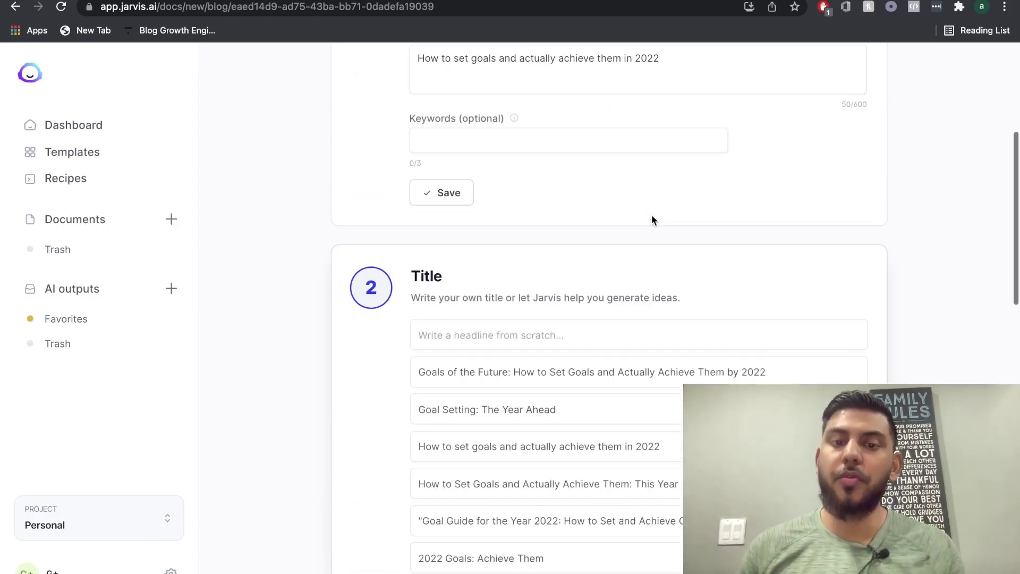
pyautogui.scroll(2, 651, 218)
pyautogui.scroll(-4, 652, 217)
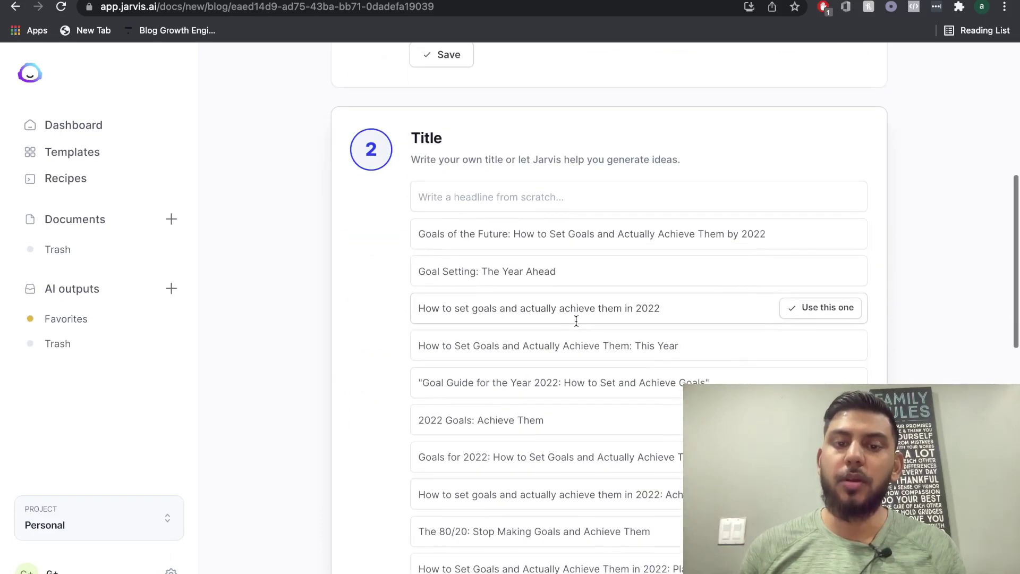
pyautogui.scroll(-1, 583, 308)
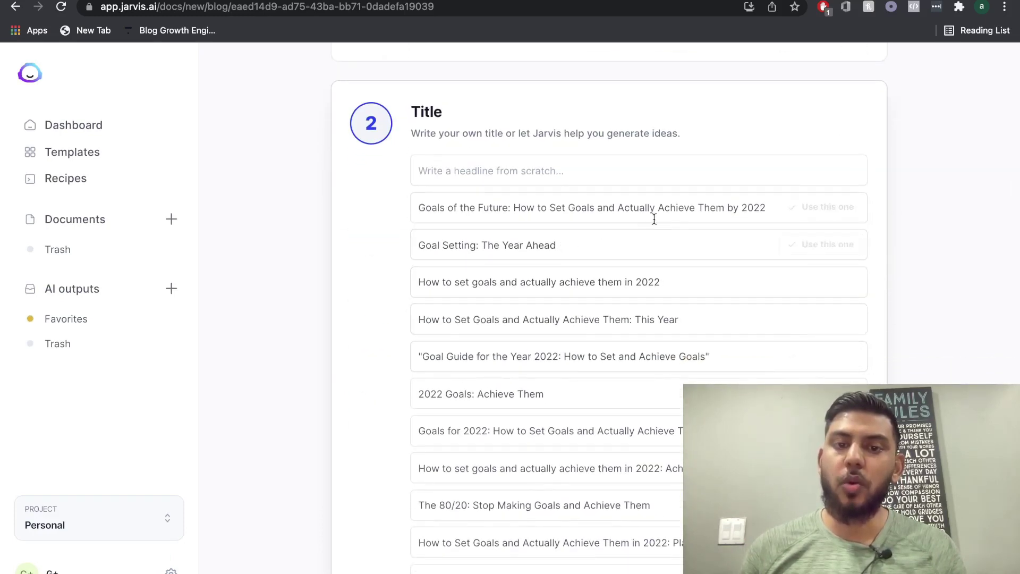
pyautogui.scroll(-1, 654, 219)
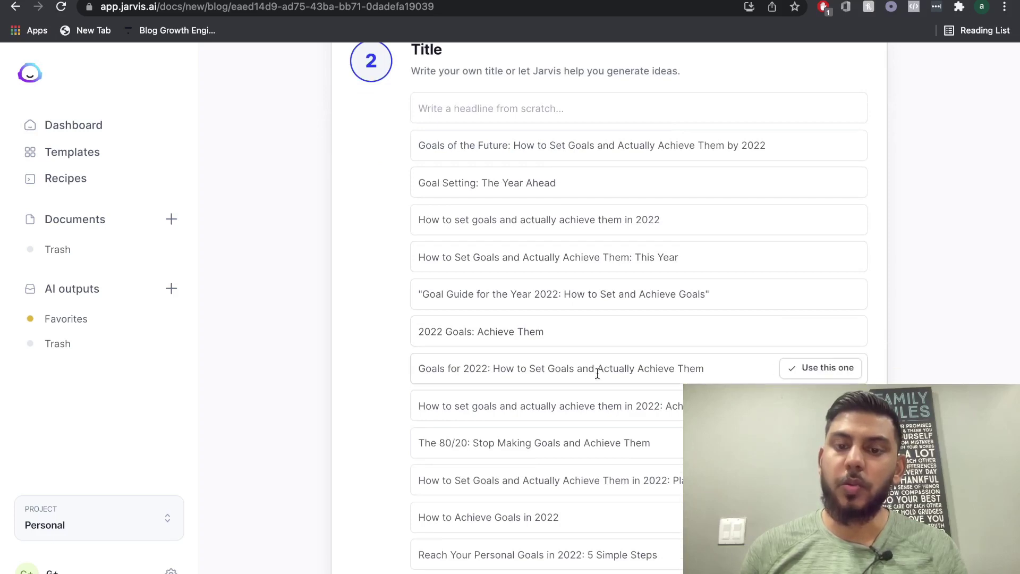
pyautogui.click(829, 369)
pyautogui.scroll(-1, 672, 339)
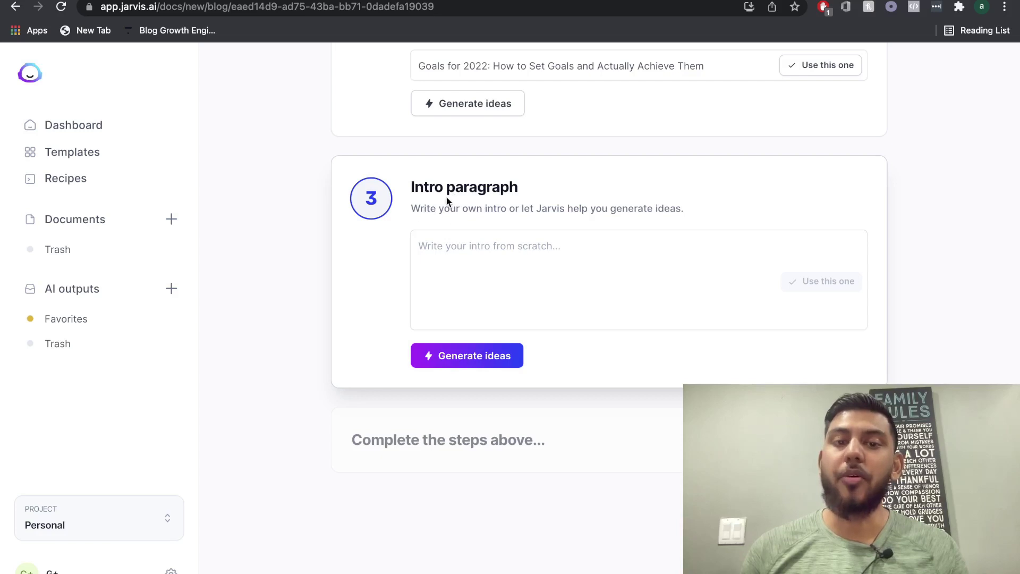
pyautogui.click(465, 357)
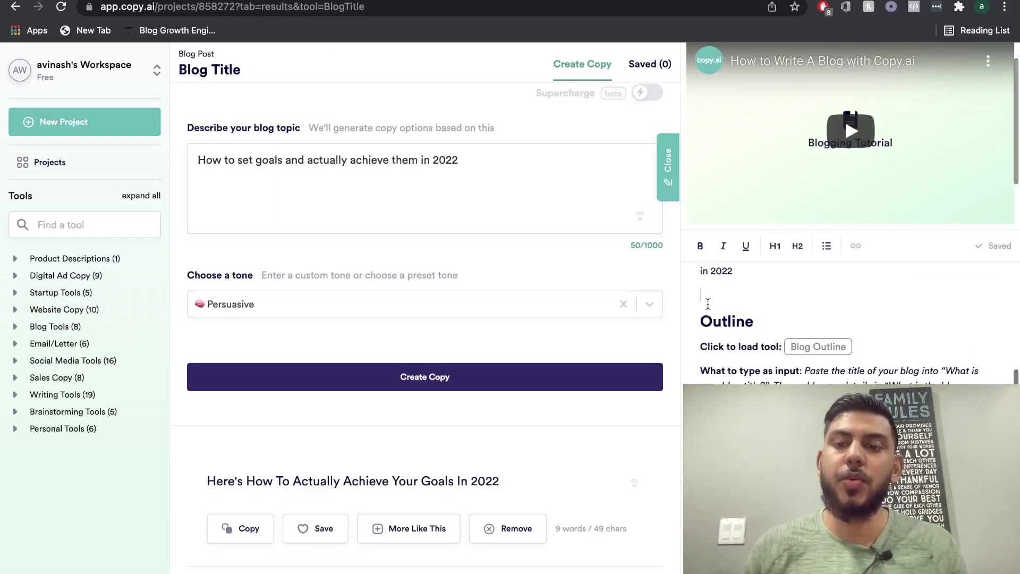
# Switch to Copy.ai, load the Blog Intro tool and set the blog title to "15 Simple Steps to Achieving Your Goals Faster in 2022".
pyautogui.scroll(-2, 772, 333)
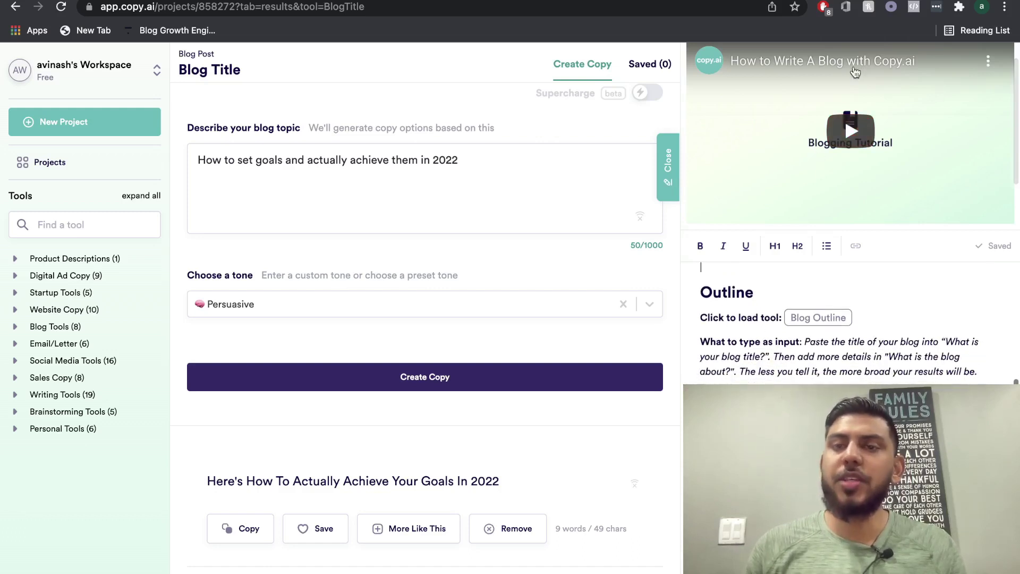
pyautogui.scroll(-5, 842, 264)
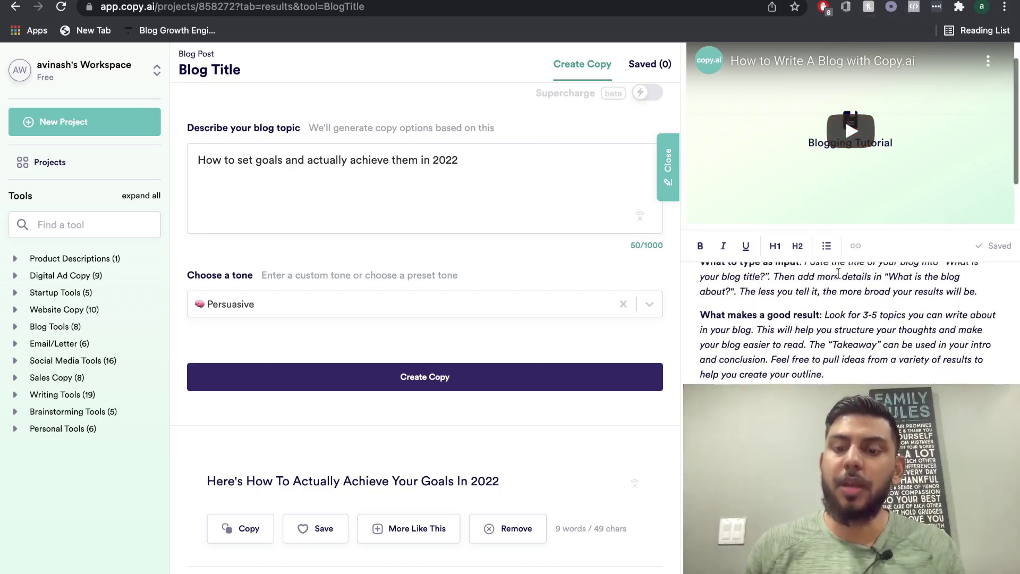
pyautogui.scroll(5, 851, 319)
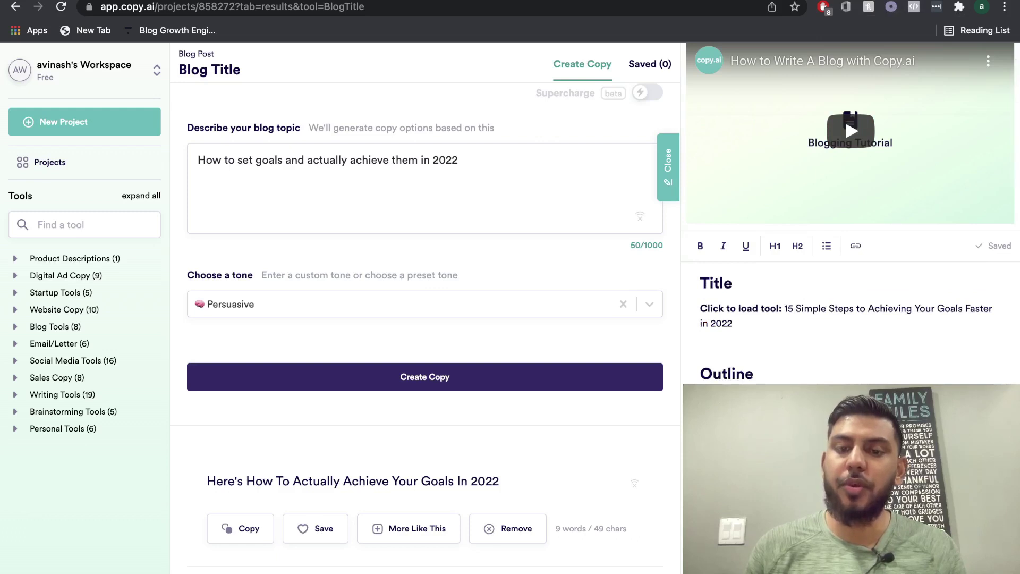
pyautogui.click(812, 355)
pyautogui.click(376, 220)
pyautogui.write('15 Simple Steps to Achieving Your Goals Faster in 2022')
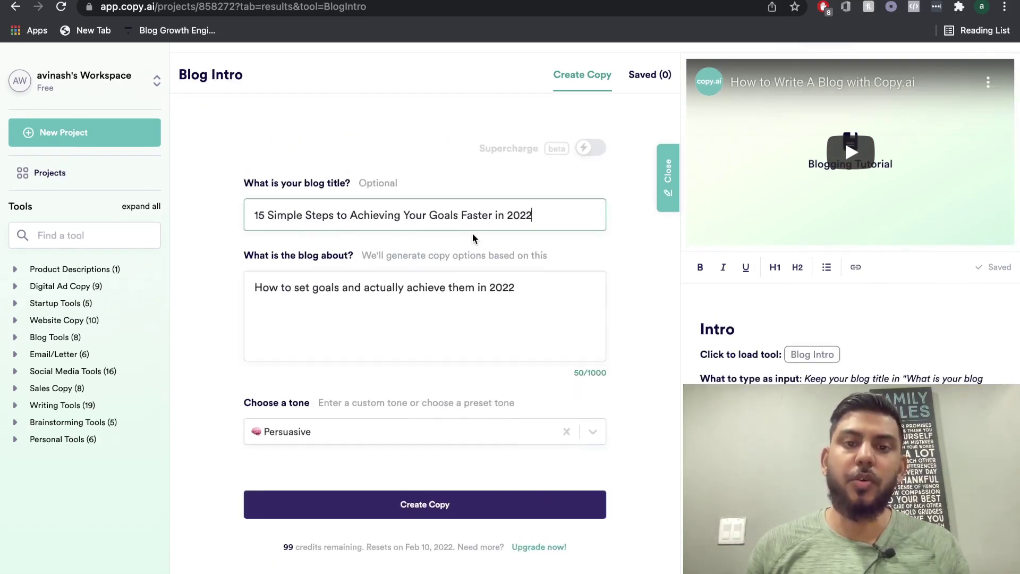
# Describe the blog as "In this blog post, we'll be showing you how you can set your goals and actually achieve them in 2022".
pyautogui.scroll(-1, 499, 266)
pyautogui.click(530, 273)
pyautogui.press('super+a')
pyautogui.write("In this blog post we'll be showing you how you can set your goals and actually achieve them in 2022")
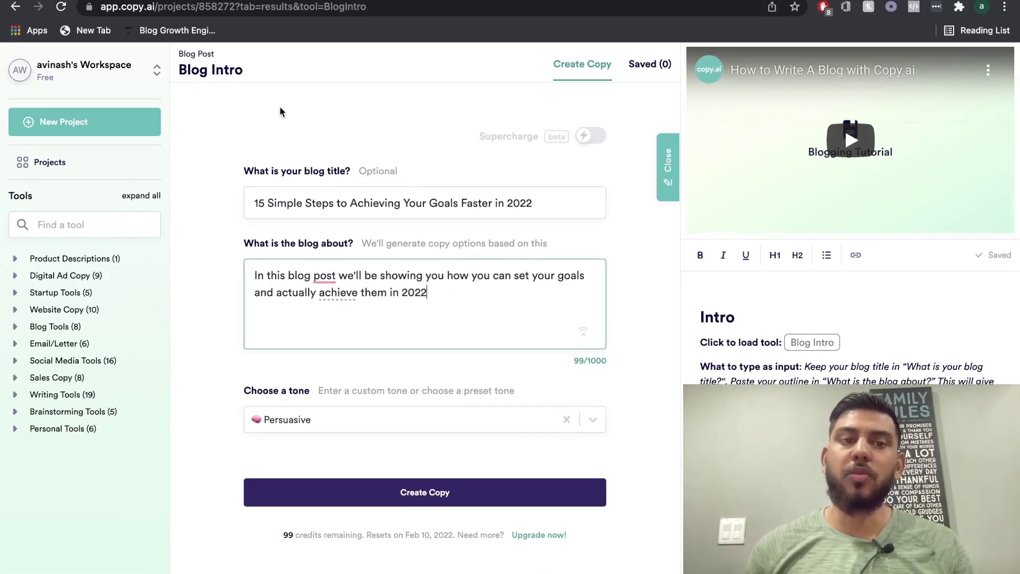
pyautogui.scroll(-2, 372, 212)
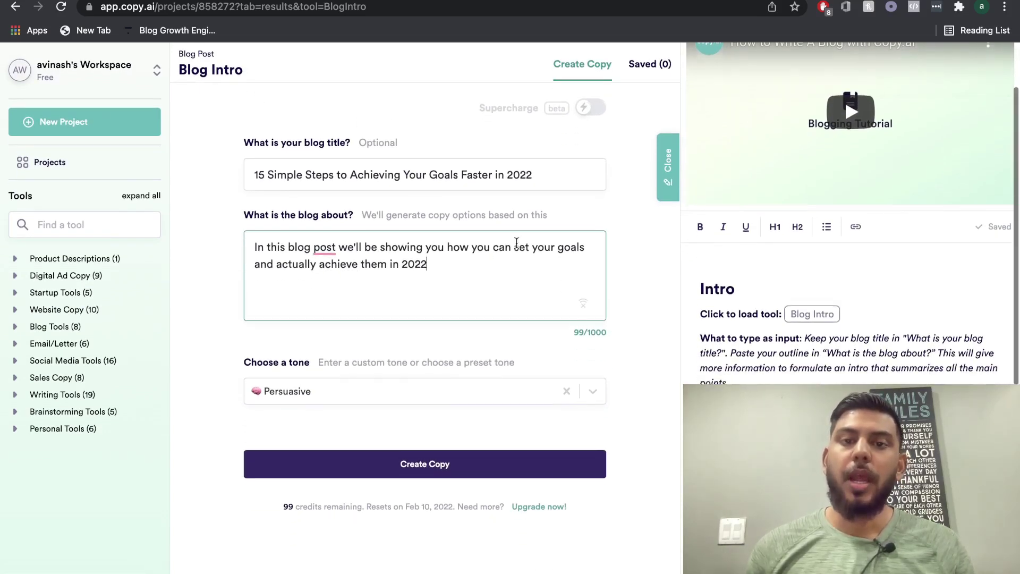
pyautogui.scroll(-1, 516, 245)
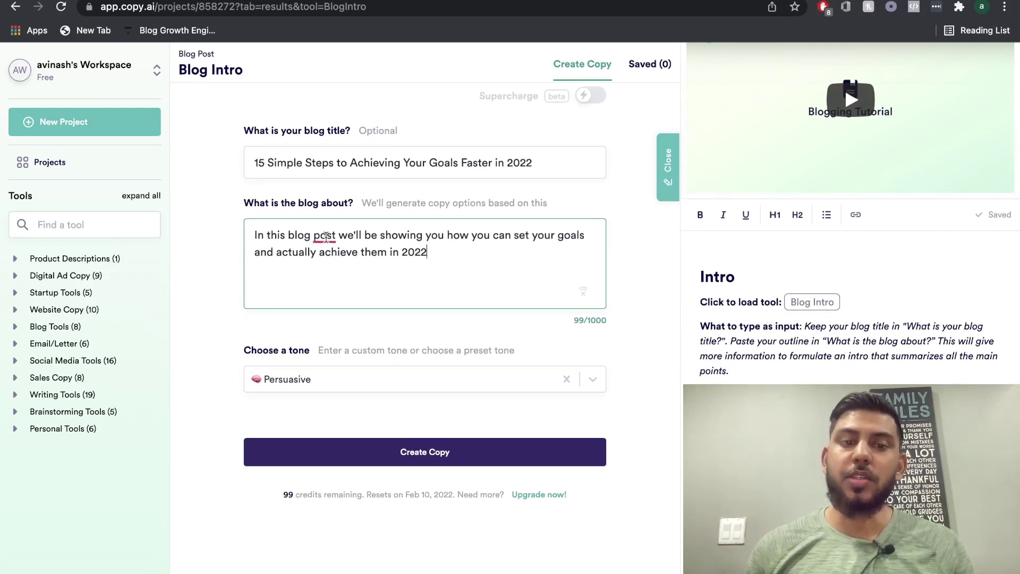
pyautogui.moveTo(326, 238)
pyautogui.click(340, 265)
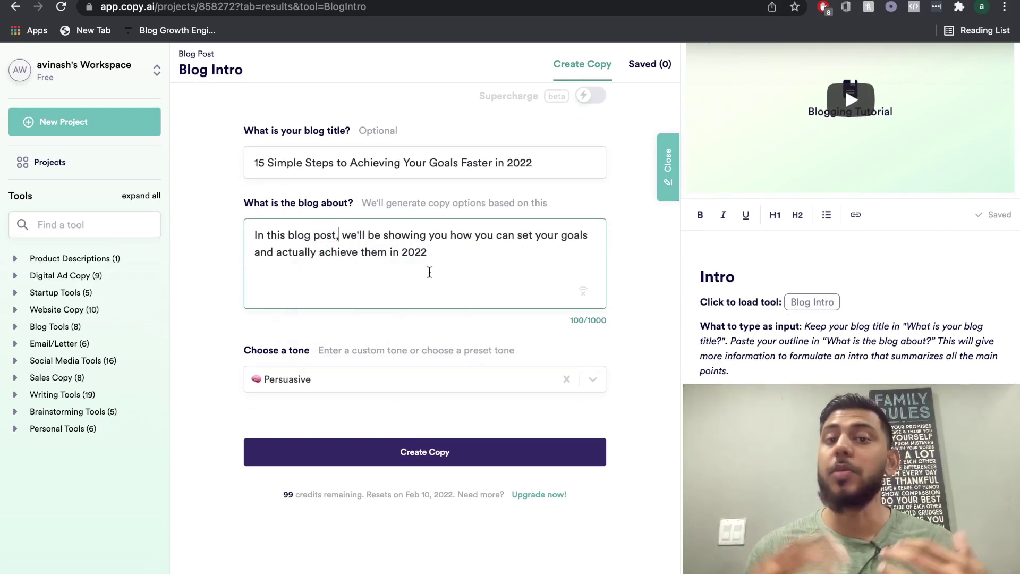
# Generate blog intro copy from the entered title and description in the Persuasive tone.
pyautogui.scroll(1, 437, 272)
pyautogui.scroll(1, 437, 273)
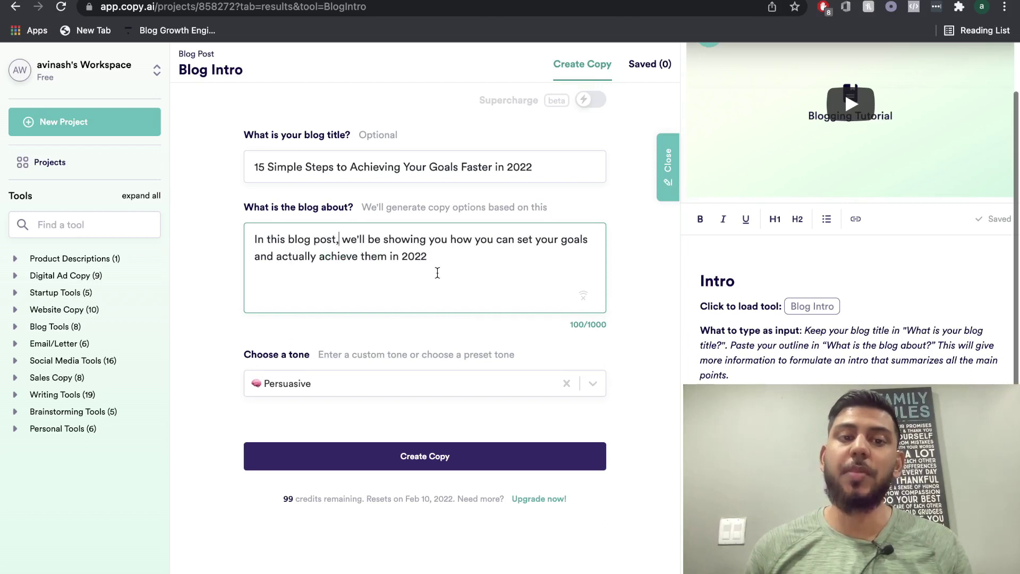
pyautogui.tripleClick(332, 165)
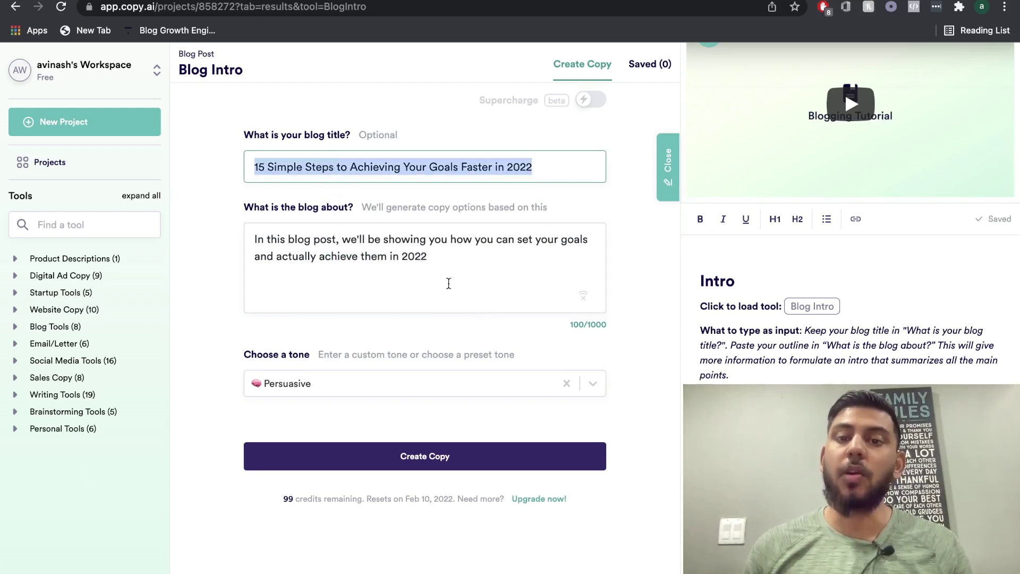
pyautogui.scroll(-3, 452, 292)
pyautogui.click(444, 399)
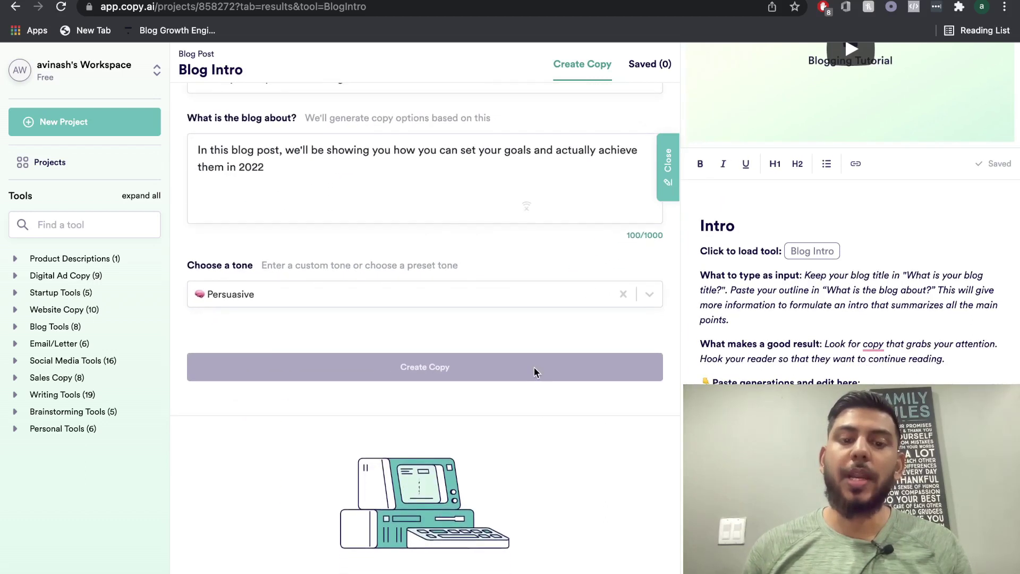
# Read the first generated Copy.ai intro and check its wording against the entered blog description.
pyautogui.scroll(-5, 598, 387)
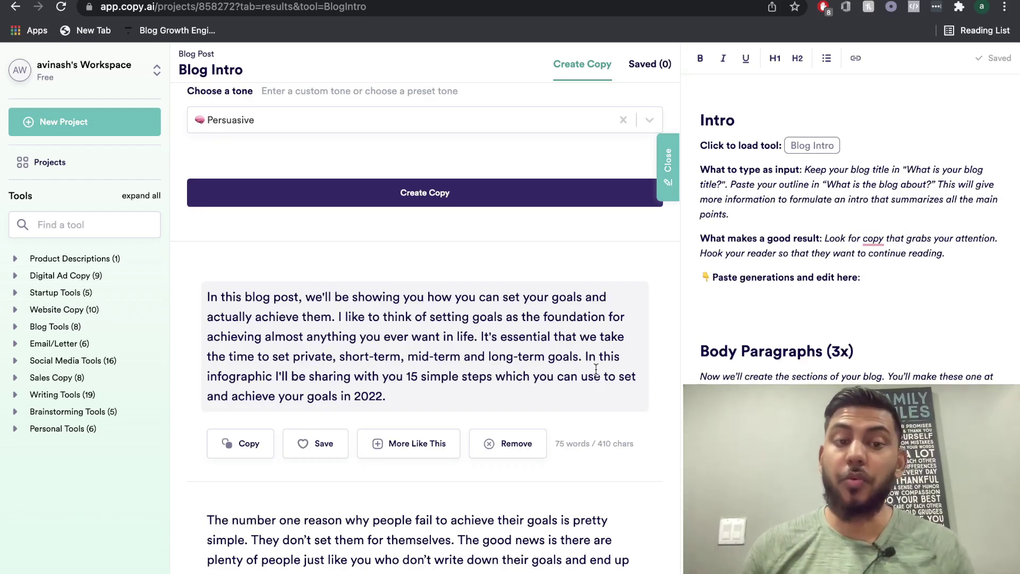
pyautogui.scroll(-1, 596, 369)
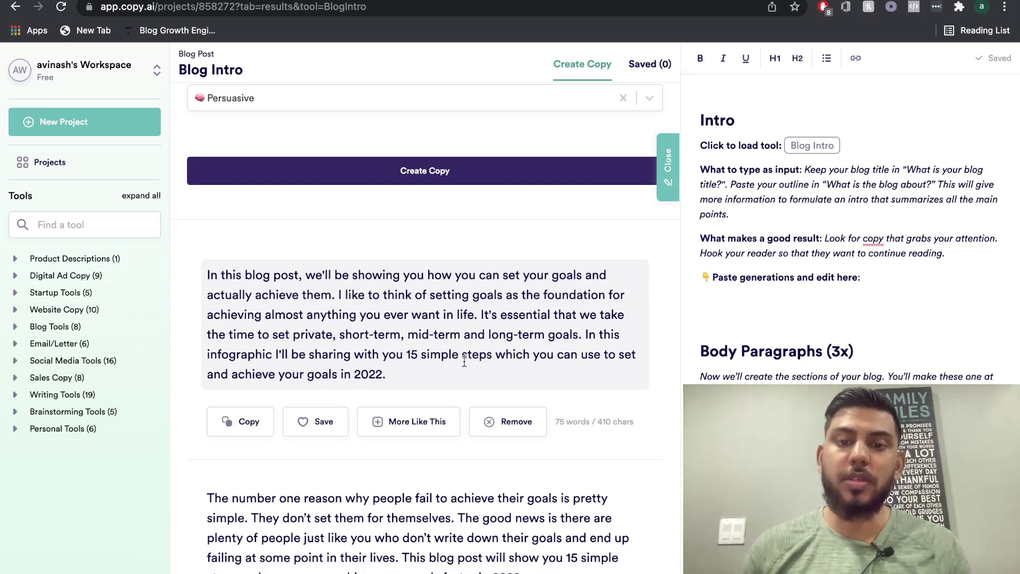
pyautogui.scroll(-1, 465, 361)
pyautogui.scroll(-1, 452, 336)
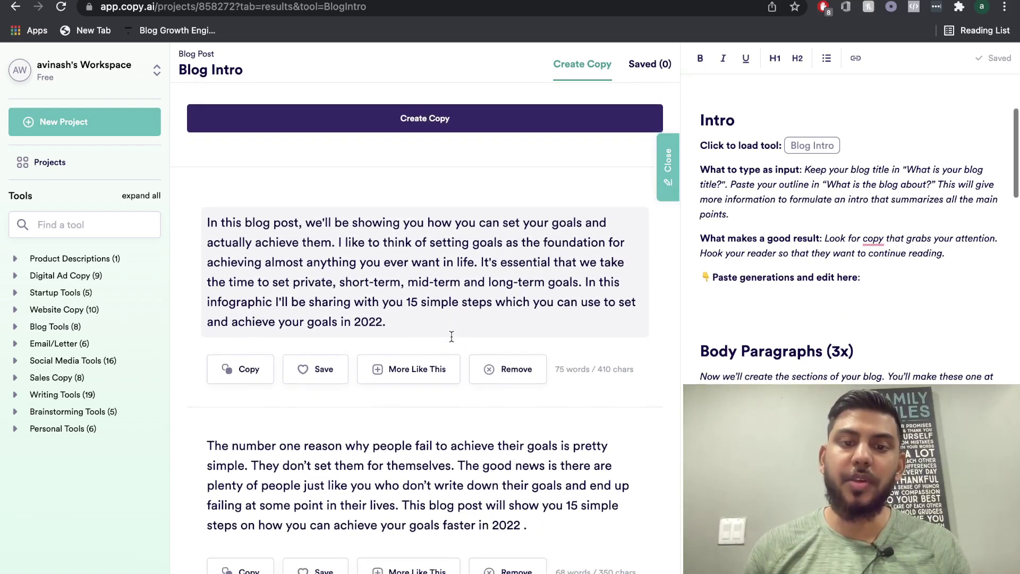
pyautogui.scroll(-1, 465, 328)
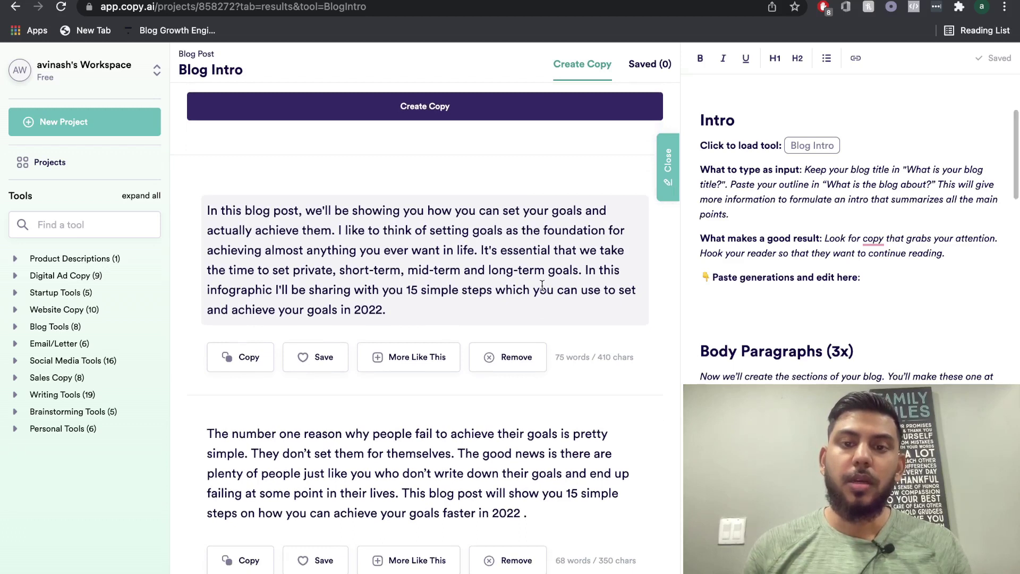
pyautogui.scroll(-2, 458, 292)
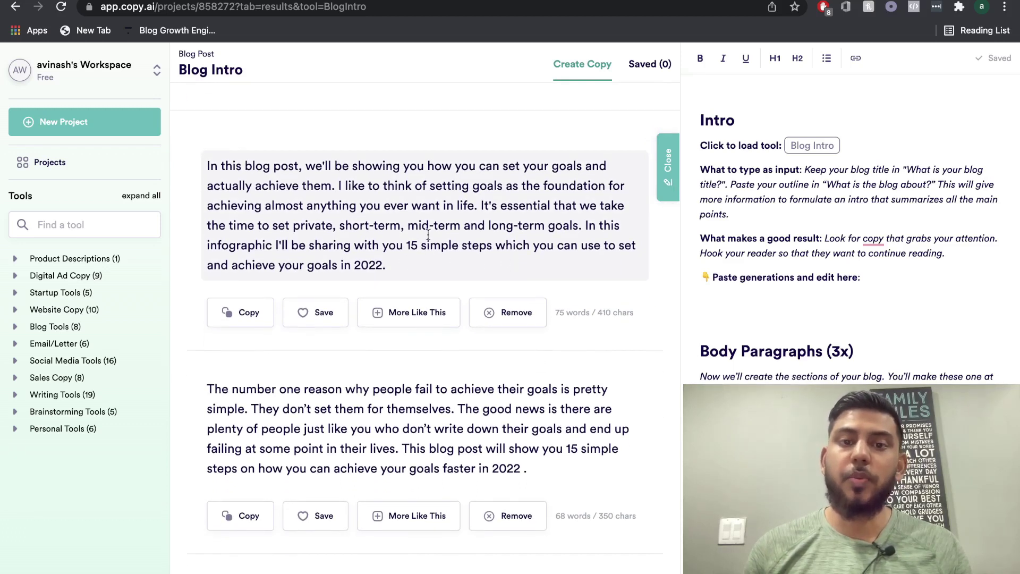
pyautogui.moveTo(336, 186); pyautogui.dragTo(344, 186)
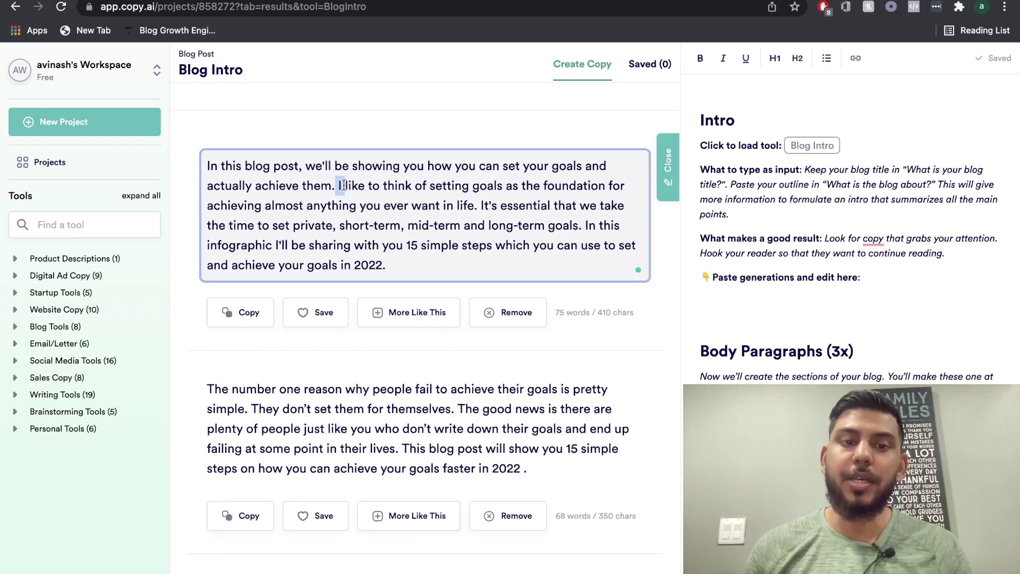
# Read through the remaining generated Copy.ai intros, from the second one to the end of the list.
pyautogui.scroll(-4, 370, 222)
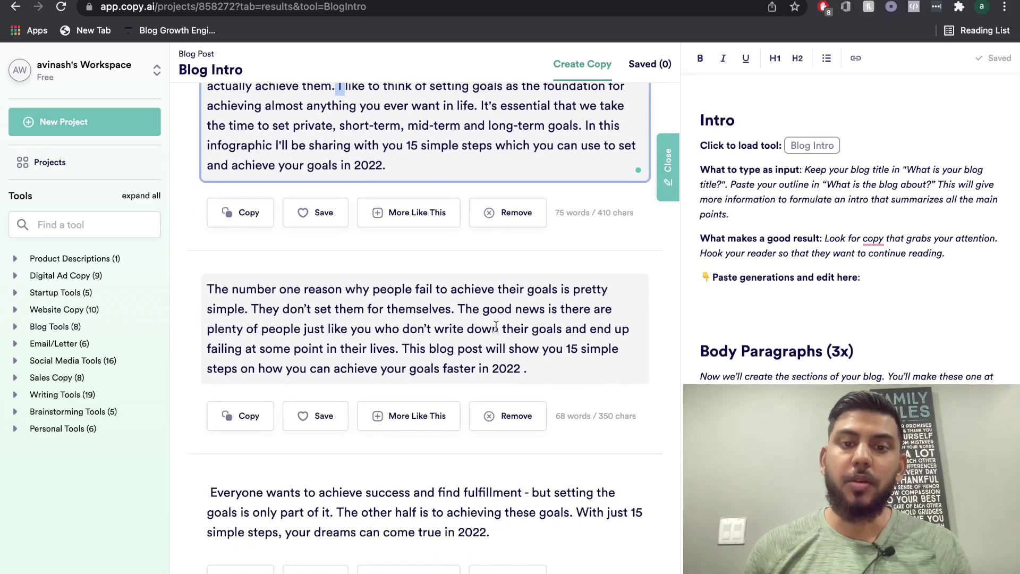
pyautogui.scroll(-1, 524, 318)
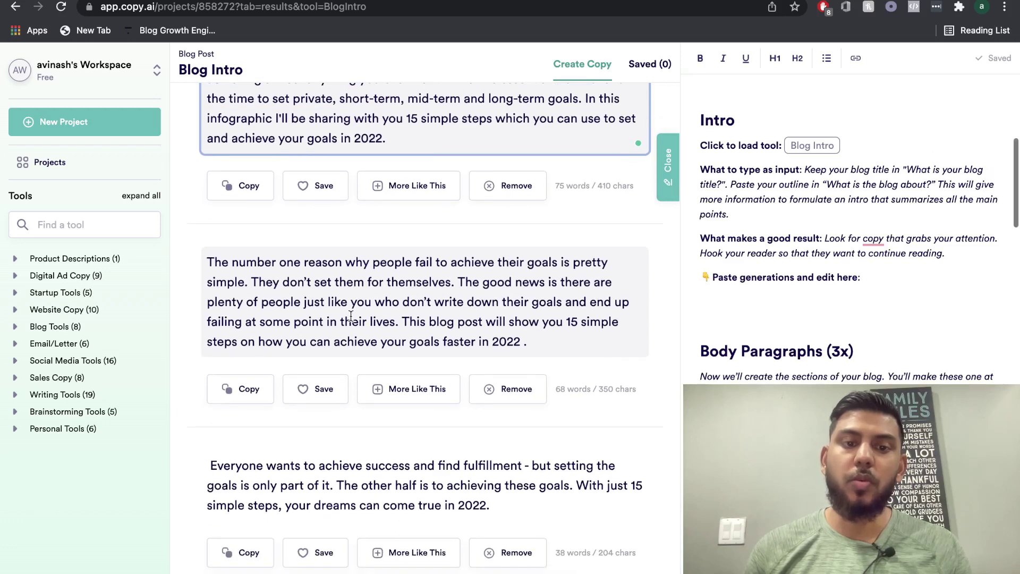
pyautogui.scroll(-1, 487, 311)
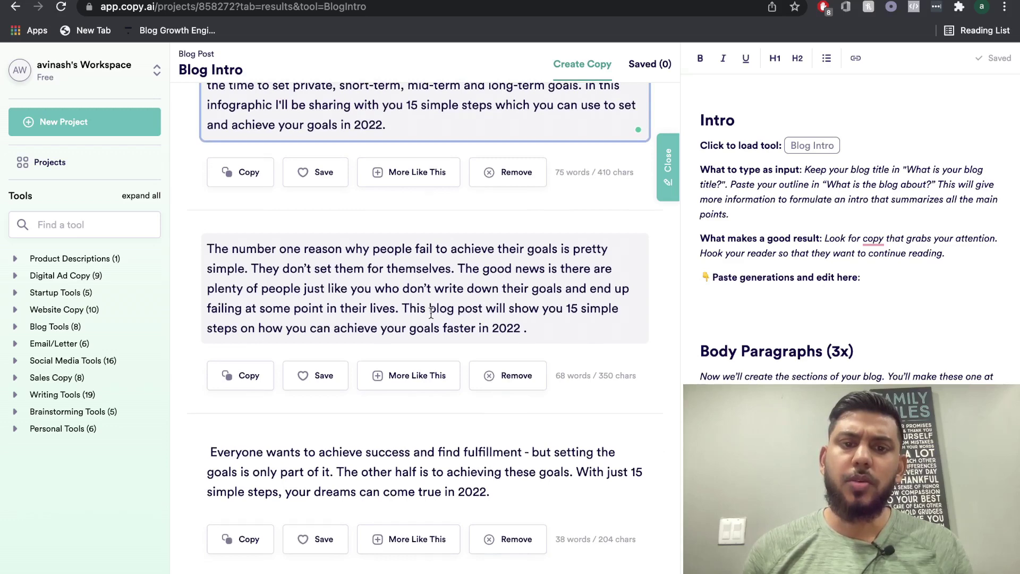
pyautogui.scroll(-5, 503, 291)
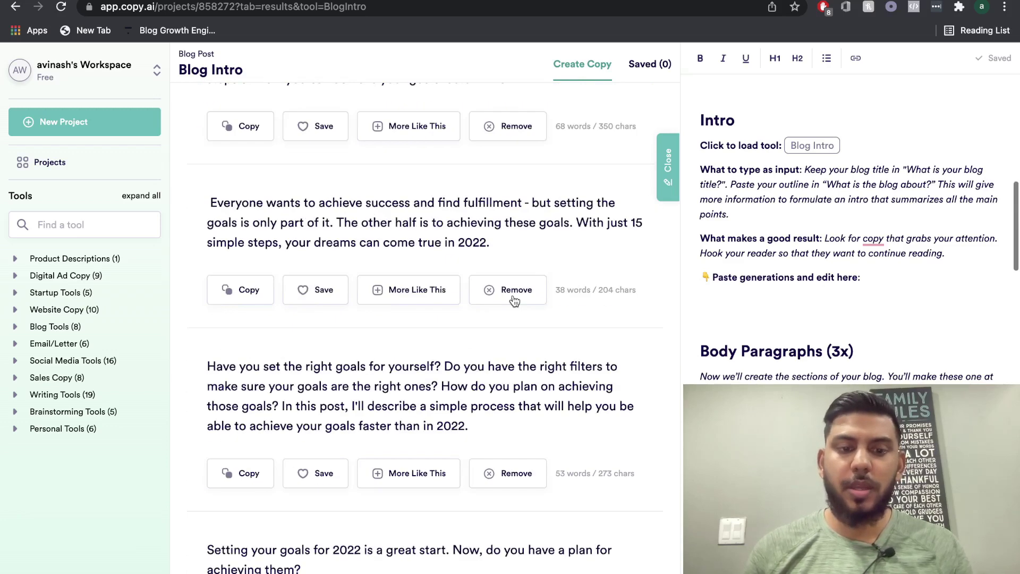
pyautogui.scroll(-6, 490, 384)
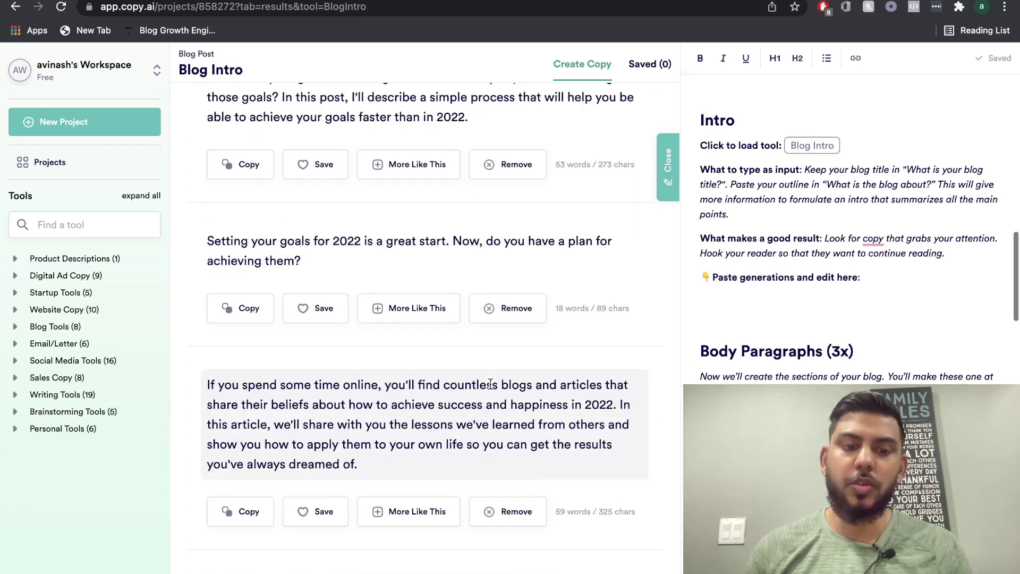
pyautogui.scroll(-1, 490, 383)
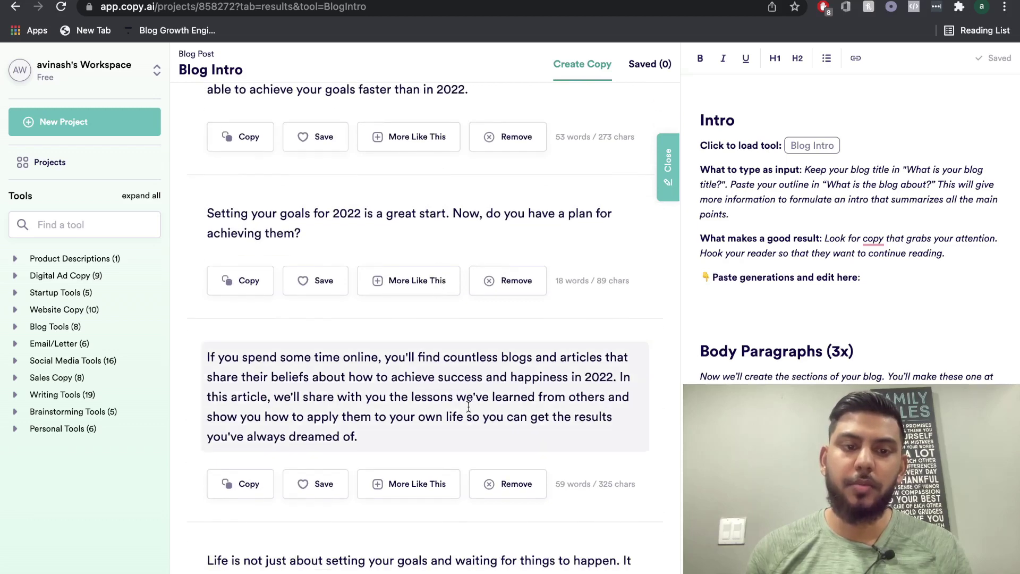
pyautogui.scroll(-4, 480, 417)
pyautogui.moveTo(450, 425); pyautogui.dragTo(191, 368)
pyautogui.scroll(-8, 387, 396)
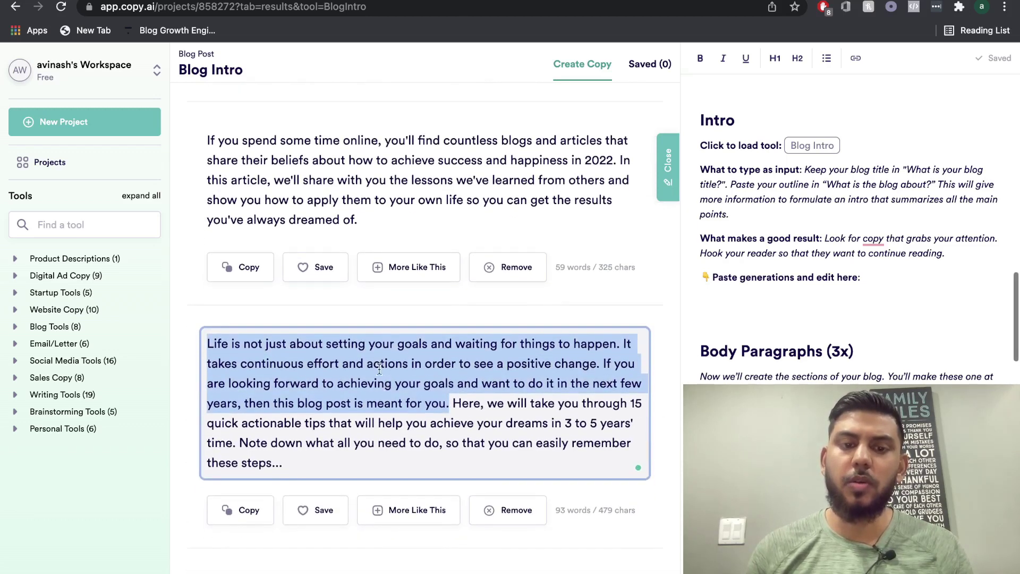
pyautogui.scroll(-5, 388, 377)
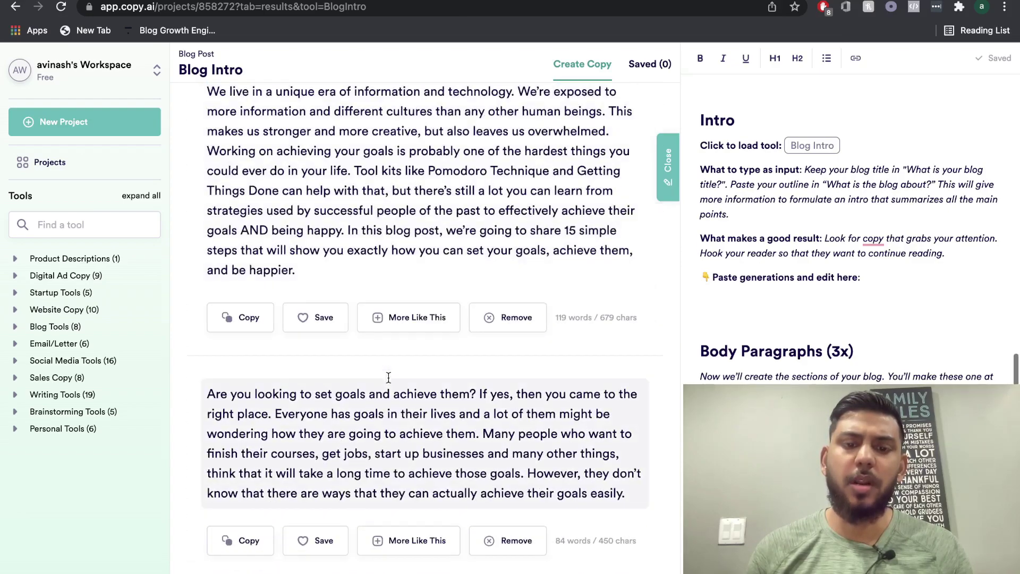
pyautogui.scroll(9, 389, 377)
pyautogui.scroll(15, 389, 377)
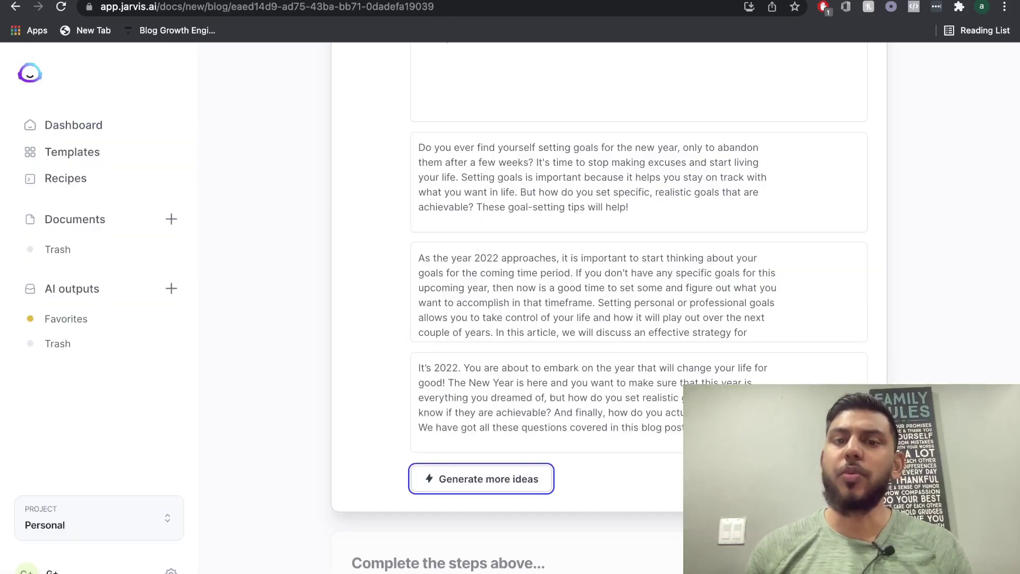
# Read through the generated Jarvis intro paragraphs for the goal-setting post, including the full text of the one starting "As the year 2022 approaches".
pyautogui.scroll(3, 809, 277)
pyautogui.scroll(1, 809, 276)
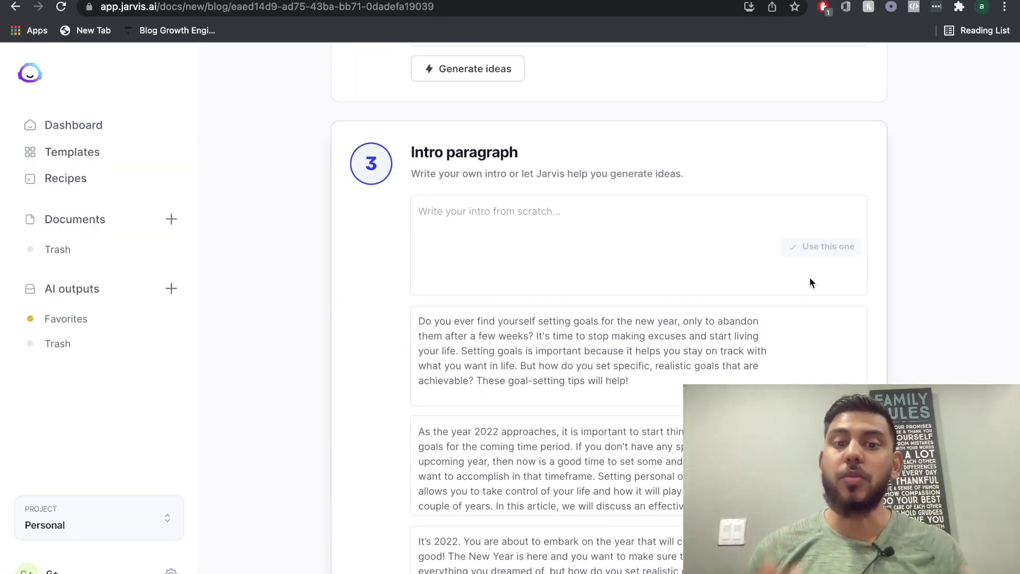
pyautogui.scroll(-1, 810, 278)
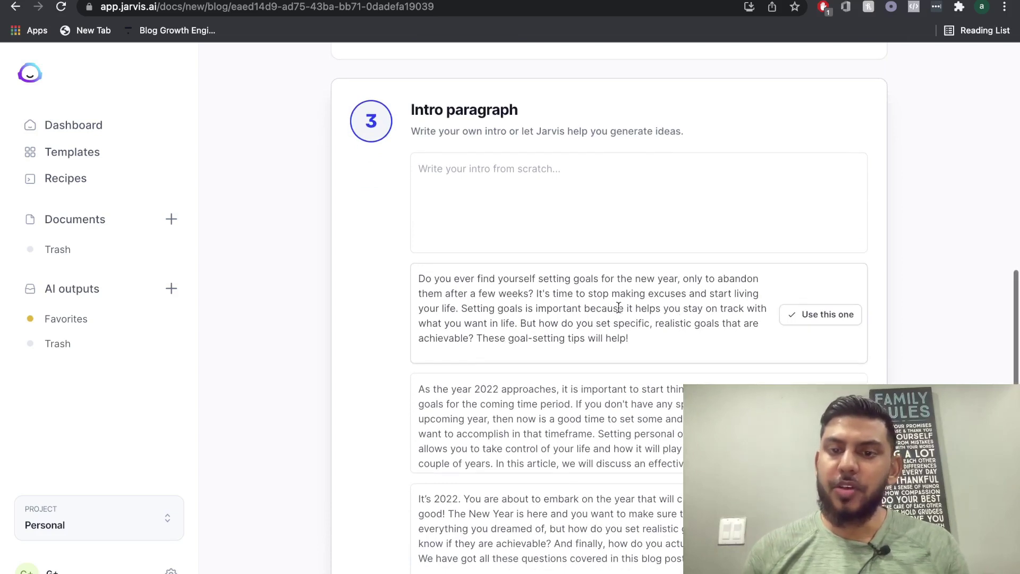
pyautogui.scroll(-1, 627, 311)
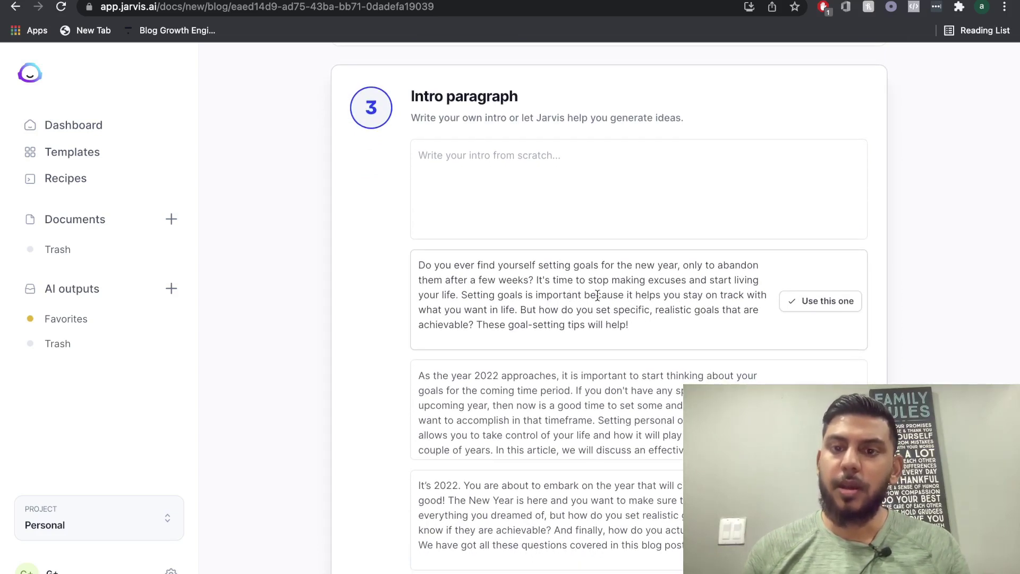
pyautogui.scroll(-1, 628, 316)
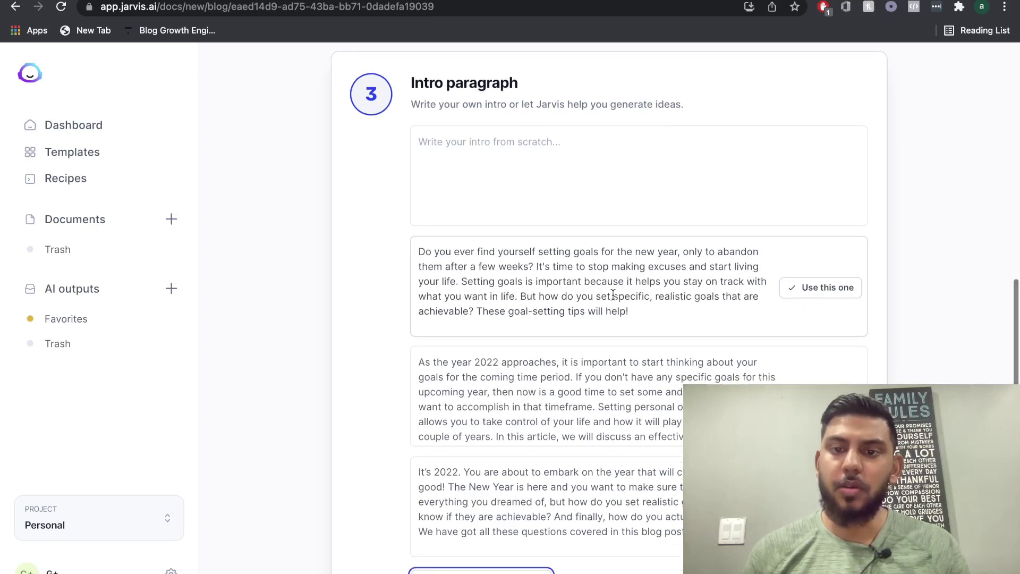
pyautogui.scroll(-4, 627, 295)
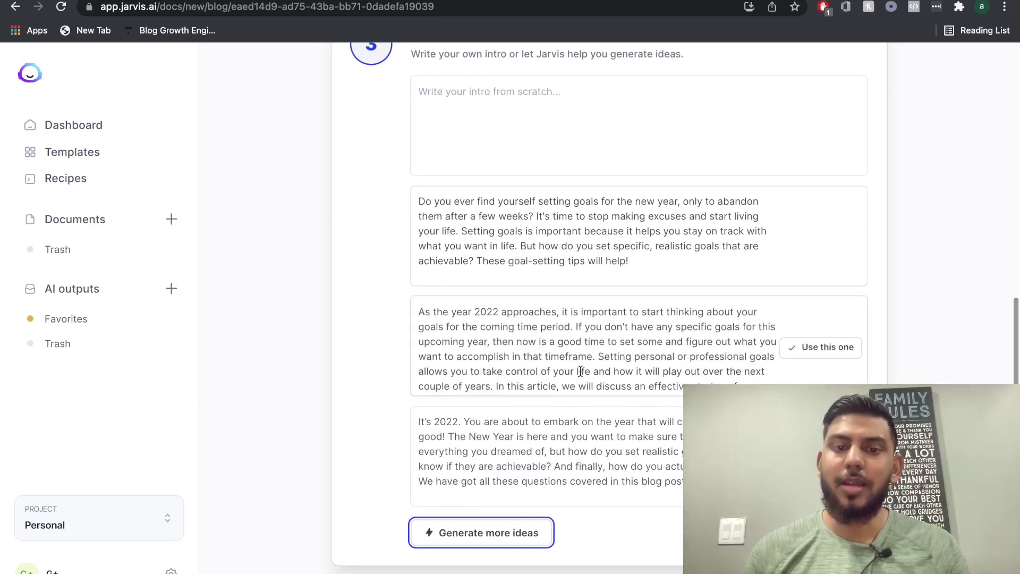
pyautogui.scroll(-1, 585, 369)
pyautogui.scroll(1, 609, 364)
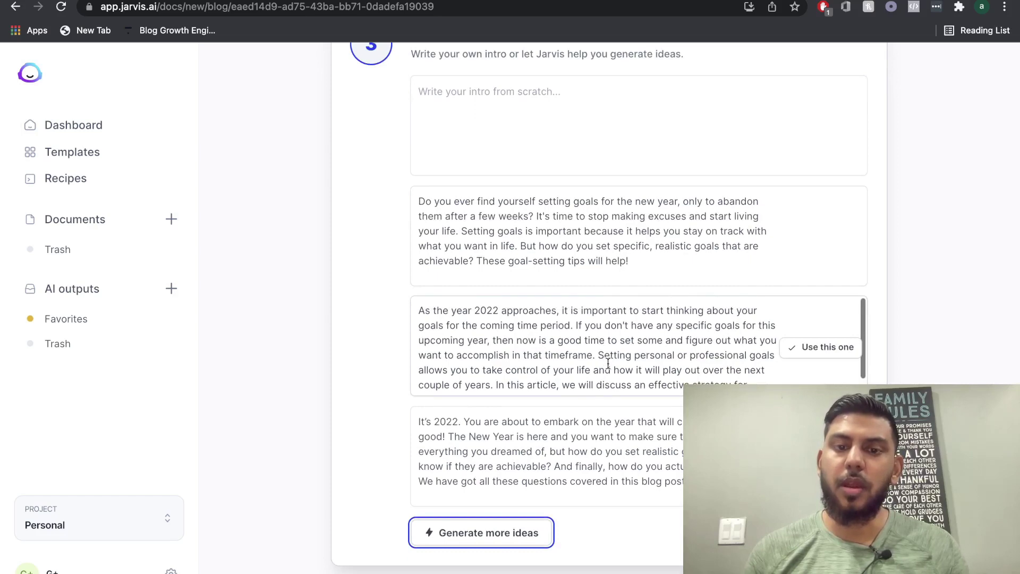
pyautogui.scroll(-4, 588, 360)
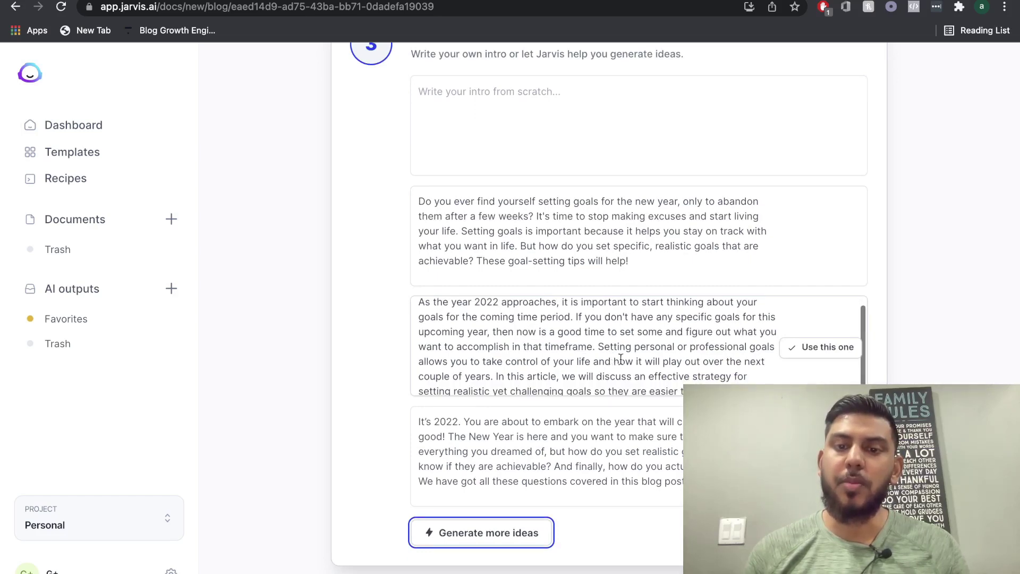
pyautogui.scroll(1, 625, 238)
pyautogui.scroll(3, 626, 237)
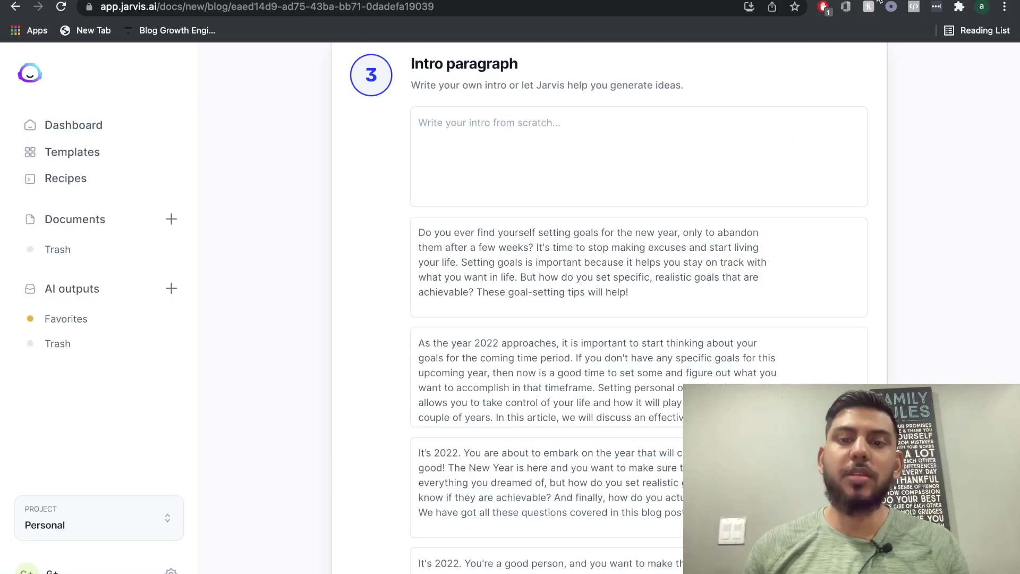
pyautogui.scroll(-1, 716, 273)
pyautogui.scroll(1, 716, 273)
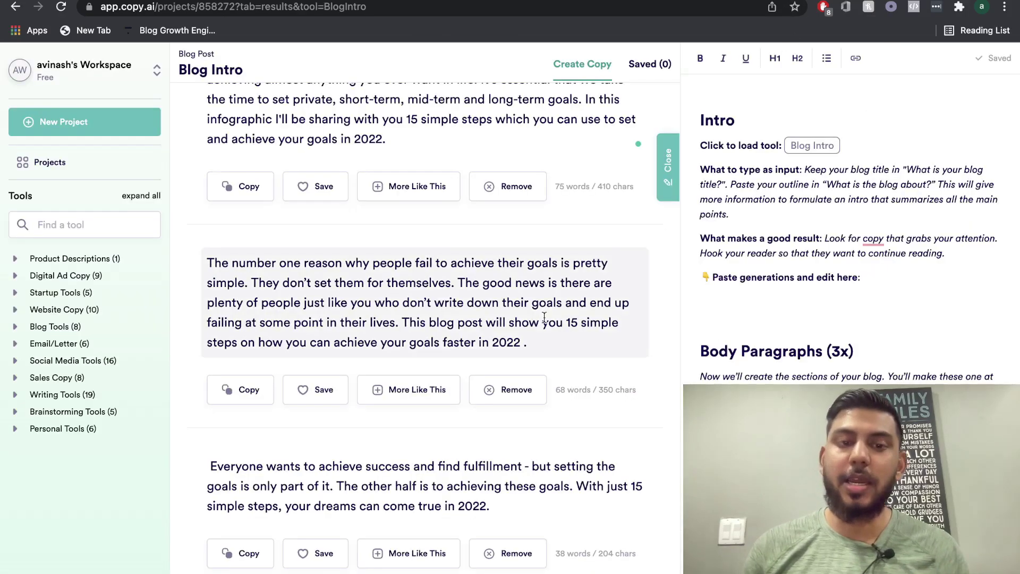
# Review the generated Copy.ai blog intros again, checking the odd wording such as "I like to think" and "3 to 5 years' time".
pyautogui.scroll(-2, 544, 317)
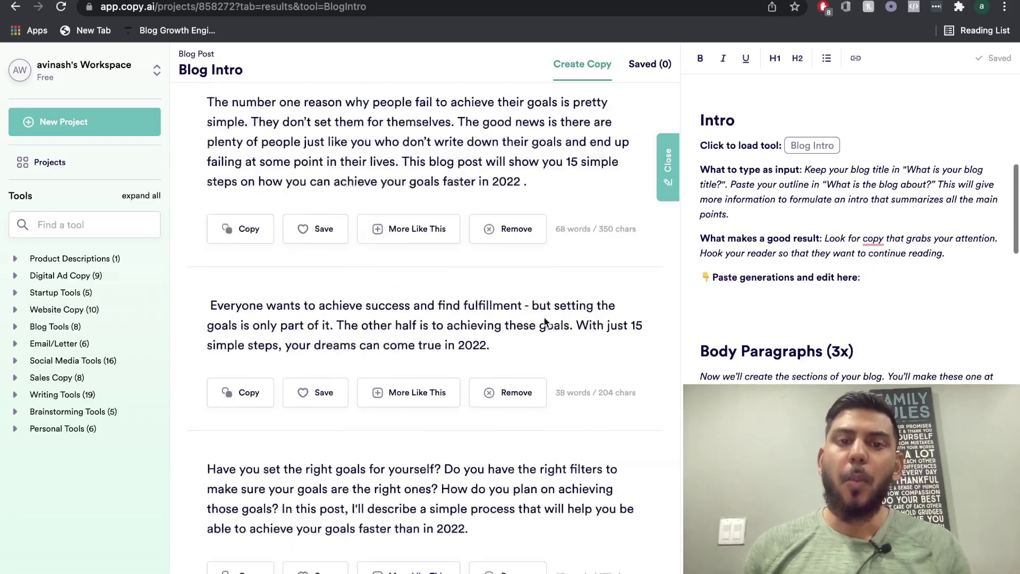
pyautogui.scroll(6, 545, 317)
pyautogui.scroll(-1, 482, 317)
pyautogui.moveTo(335, 249); pyautogui.dragTo(345, 248)
pyautogui.scroll(-3, 392, 288)
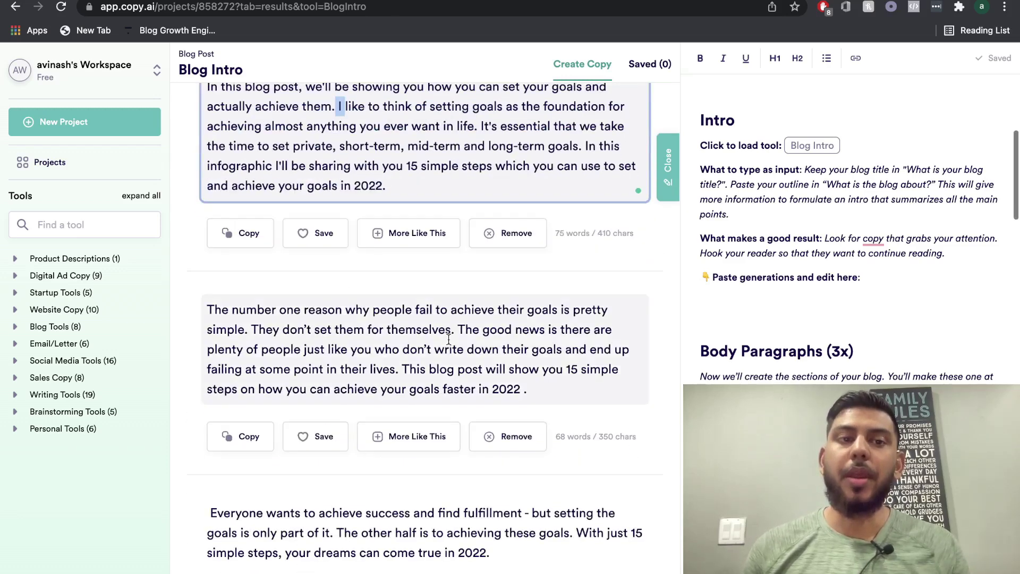
pyautogui.scroll(-1, 550, 359)
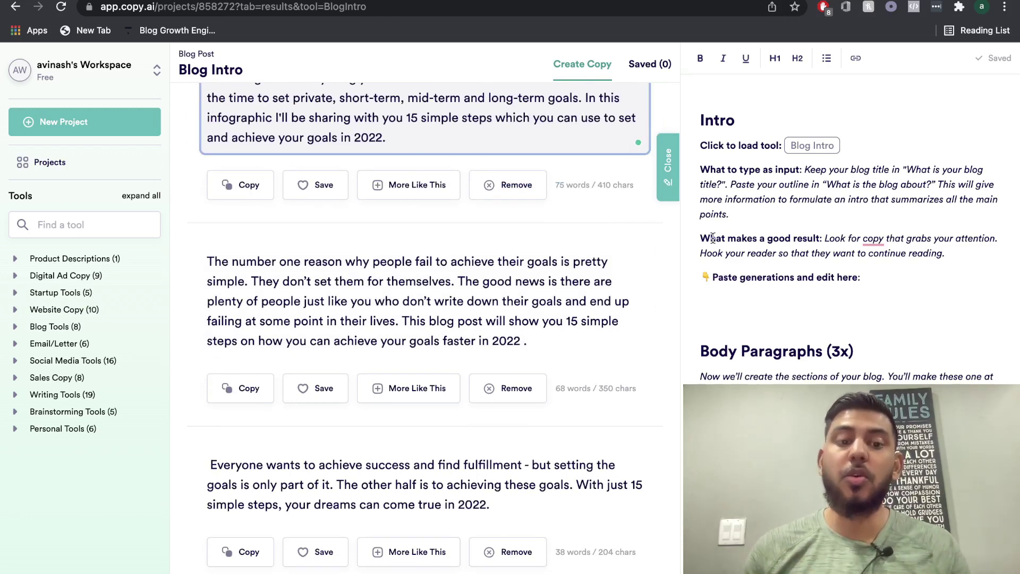
pyautogui.scroll(-10, 611, 282)
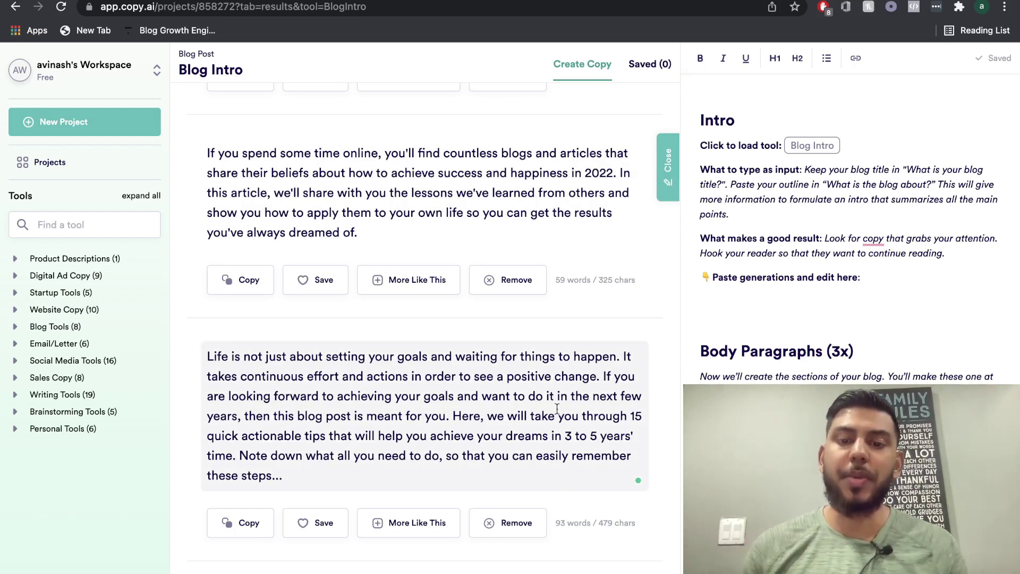
pyautogui.scroll(2, 574, 431)
pyautogui.scroll(-5, 574, 372)
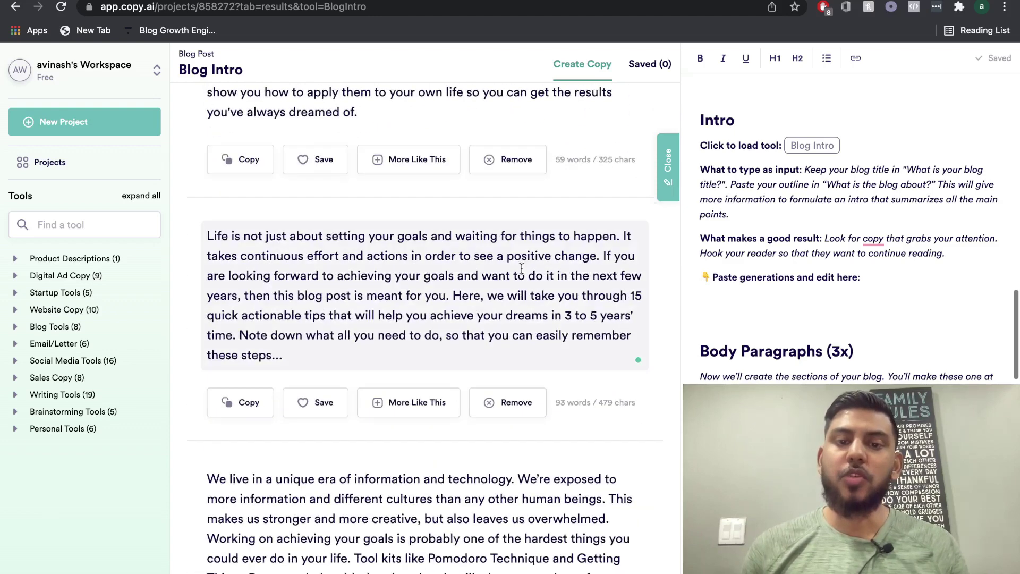
pyautogui.moveTo(567, 316); pyautogui.dragTo(255, 334)
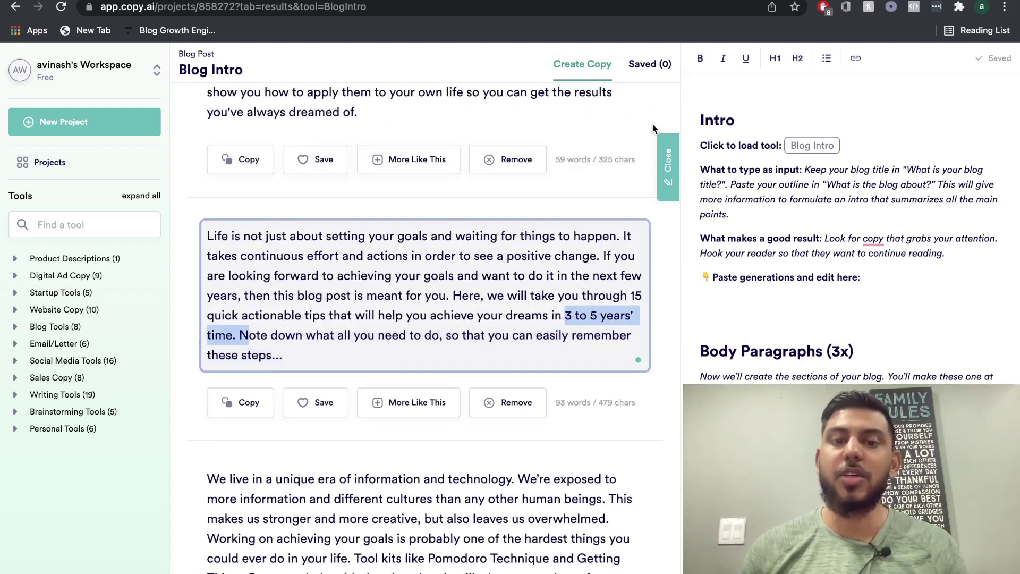
pyautogui.scroll(-1, 526, 296)
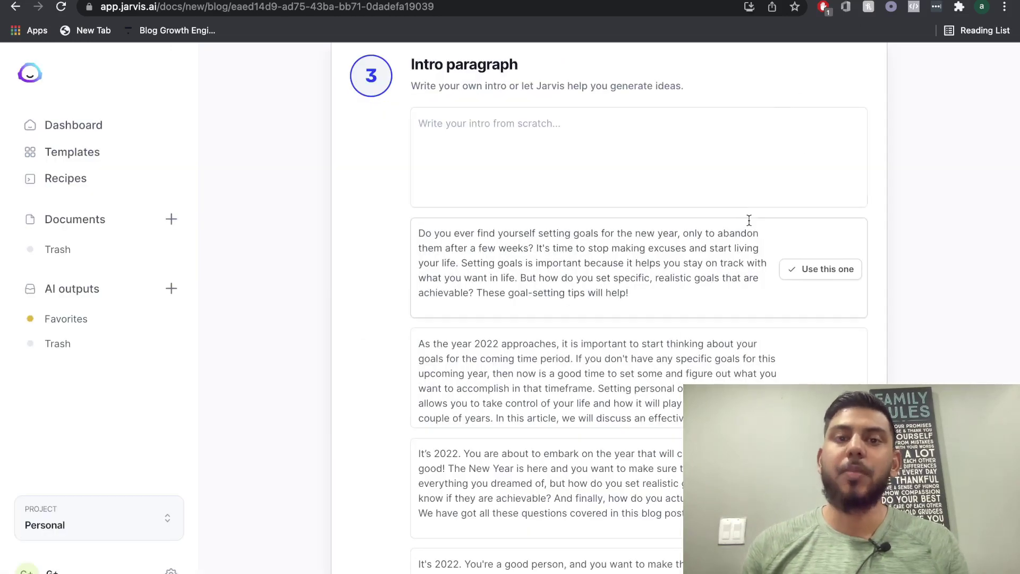
# Choose the Jarvis intro starting "As the year 2022 approaches" for the blog post and open the document in the editor.
pyautogui.scroll(-2, 748, 221)
pyautogui.scroll(1, 687, 300)
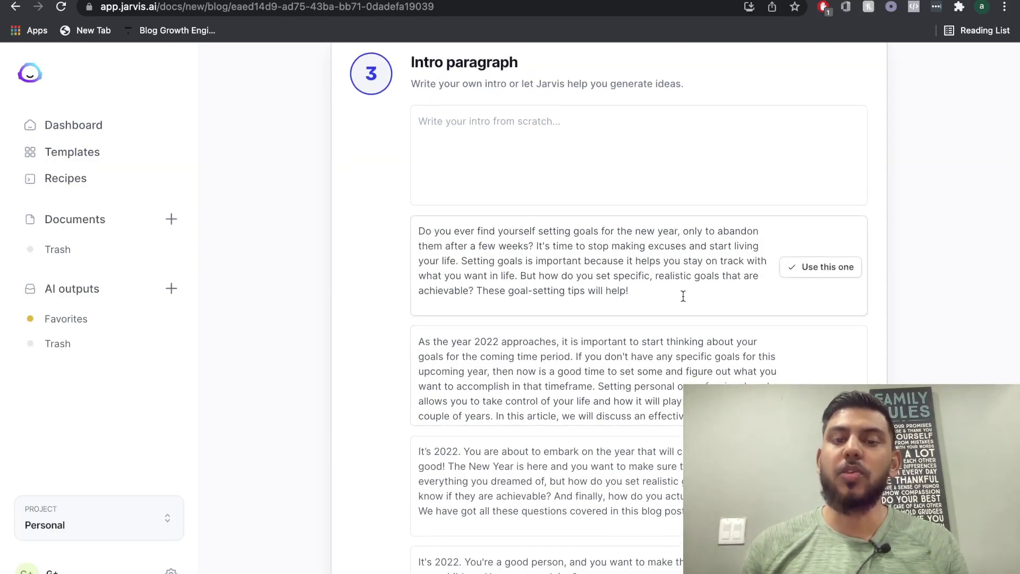
pyautogui.scroll(-2, 673, 319)
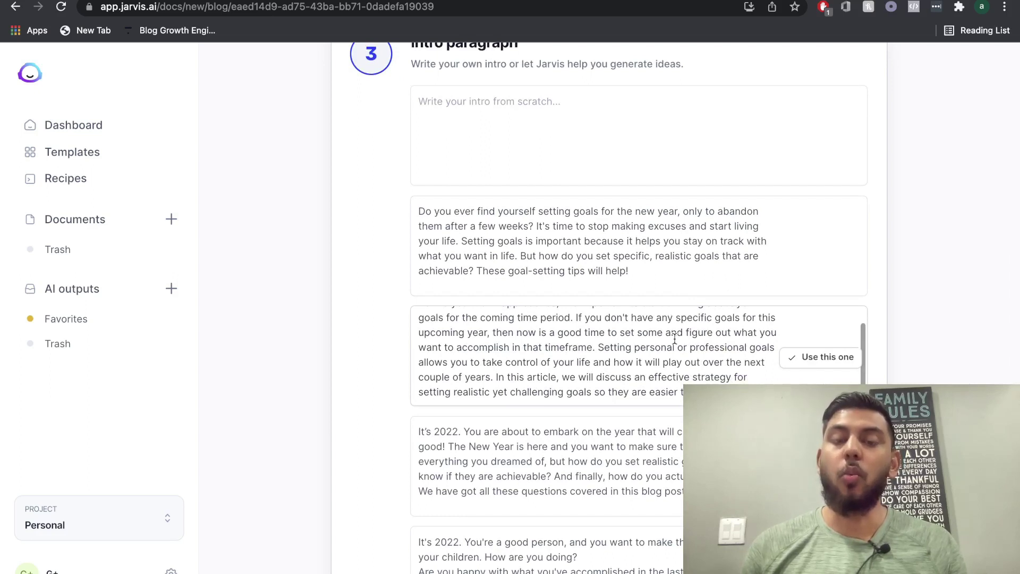
pyautogui.click(675, 338)
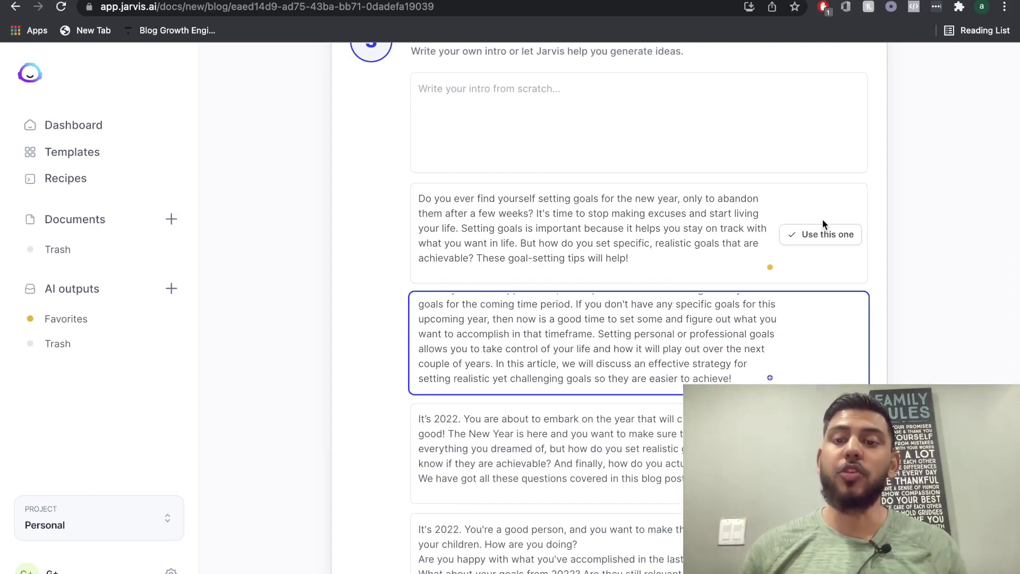
pyautogui.click(933, 358)
pyautogui.click(812, 346)
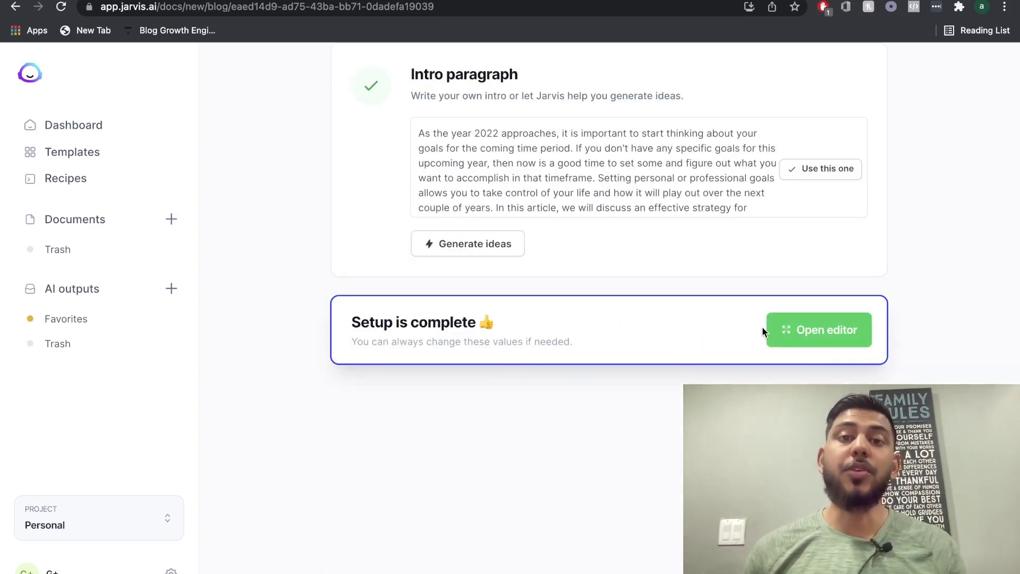
pyautogui.click(795, 331)
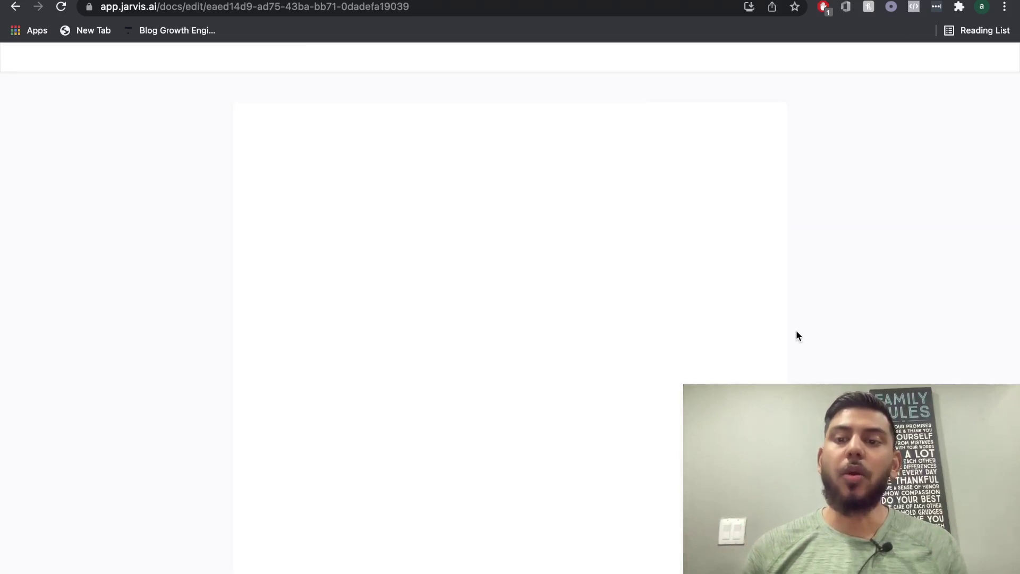
pyautogui.click(536, 303)
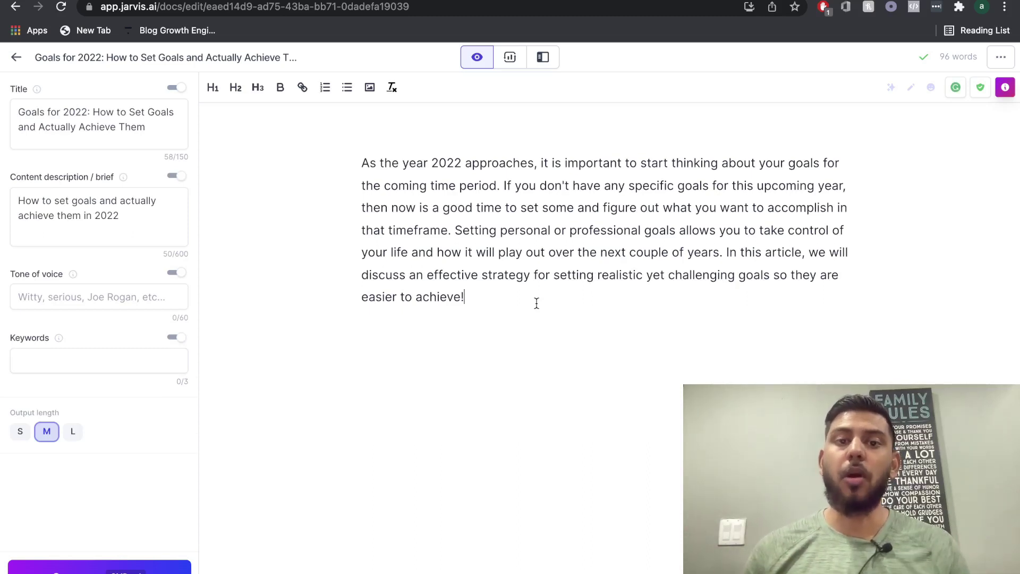
# Switch to Copy.ai and copy the whole generated intro starting "Life is not just about setting your goals".
pyautogui.hotkey('ctrl', 'Tab')
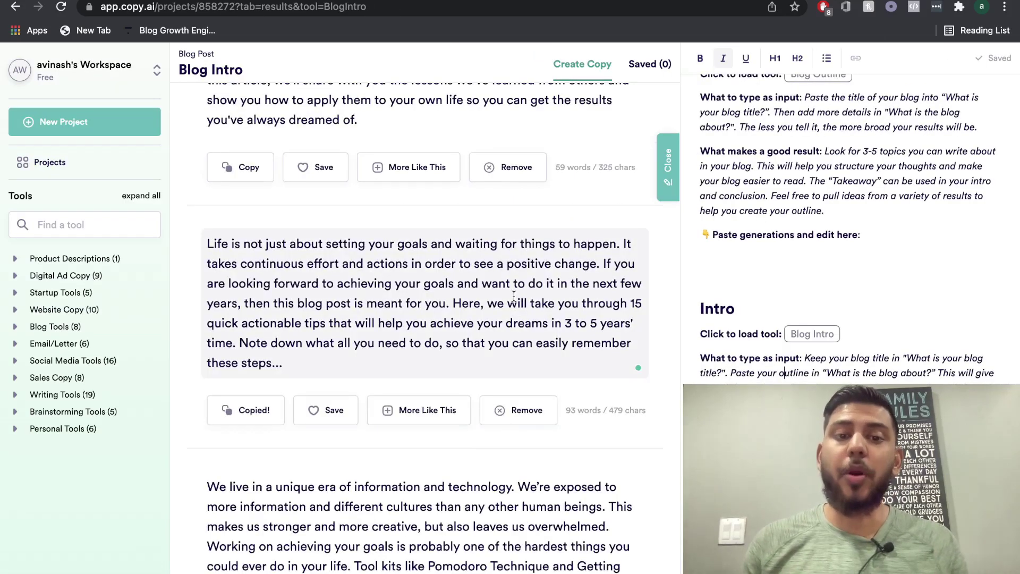
pyautogui.scroll(3, 513, 296)
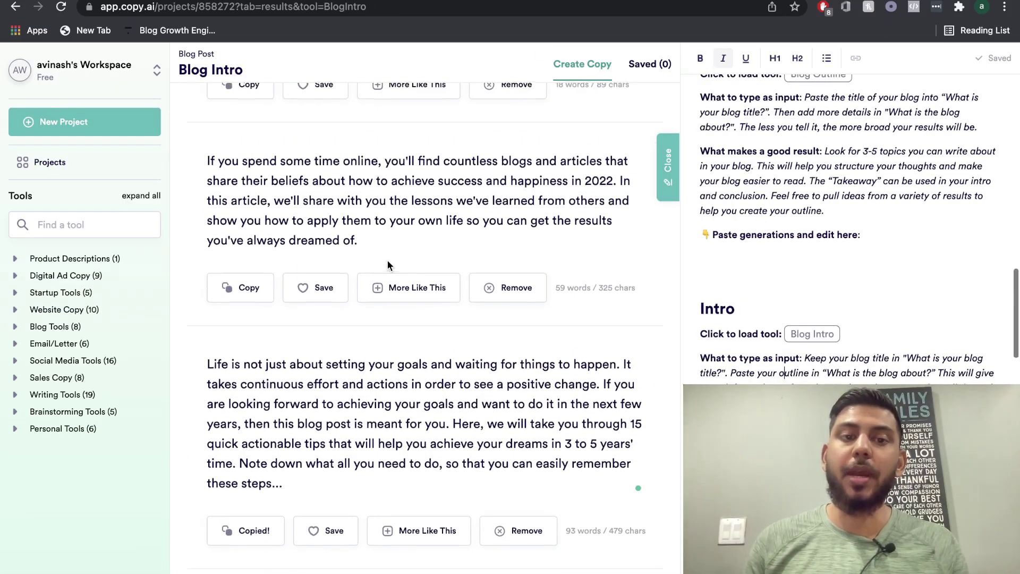
pyautogui.scroll(-2, 387, 261)
pyautogui.tripleClick(430, 338)
pyautogui.hotkey('ctrl', 'c')
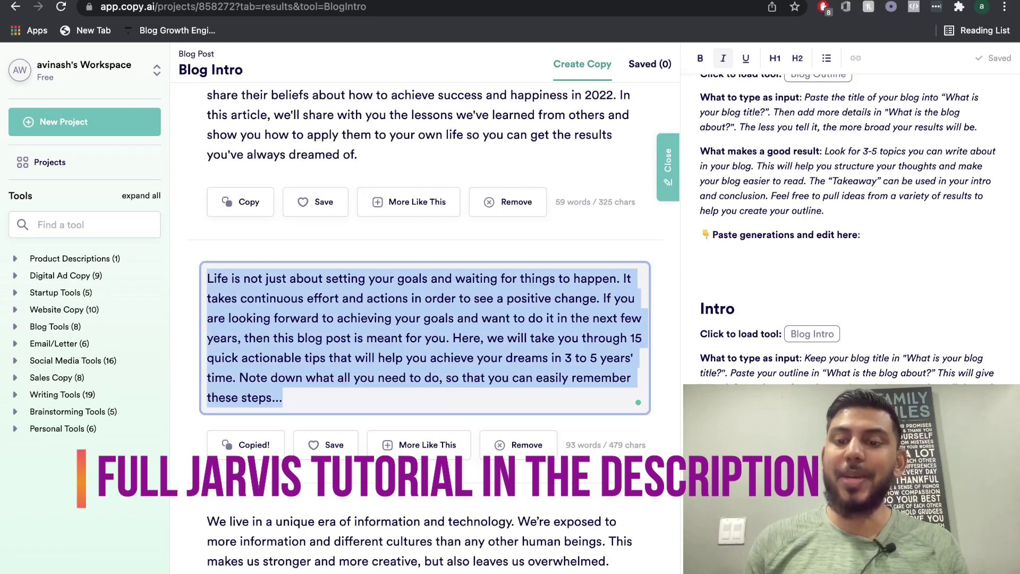
# Replace the instructional text under the Intro heading of the Copy.ai document with the copied intro.
pyautogui.scroll(-1, 851, 229)
pyautogui.scroll(3, 851, 229)
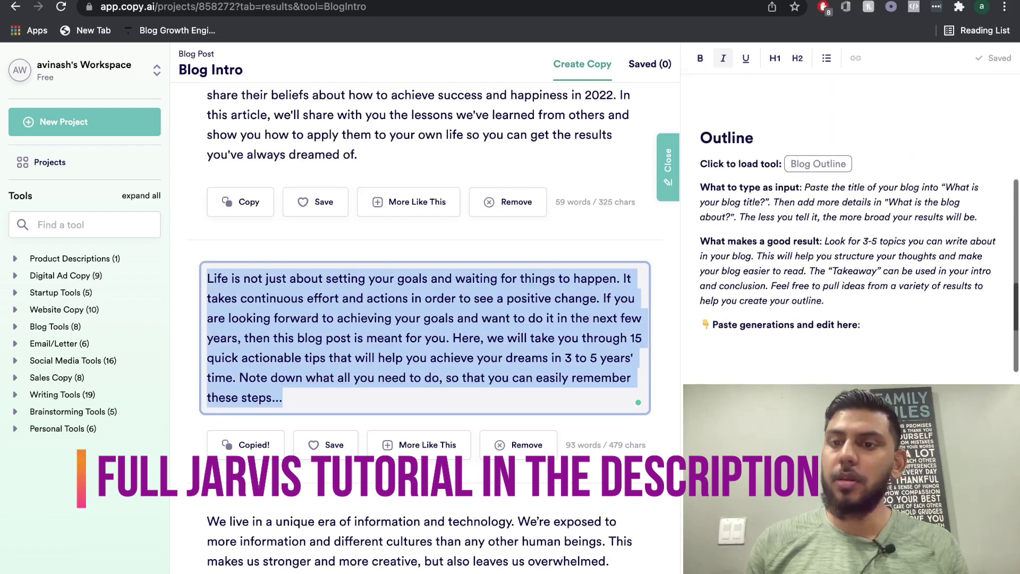
pyautogui.scroll(-3, 851, 229)
pyautogui.click(707, 202)
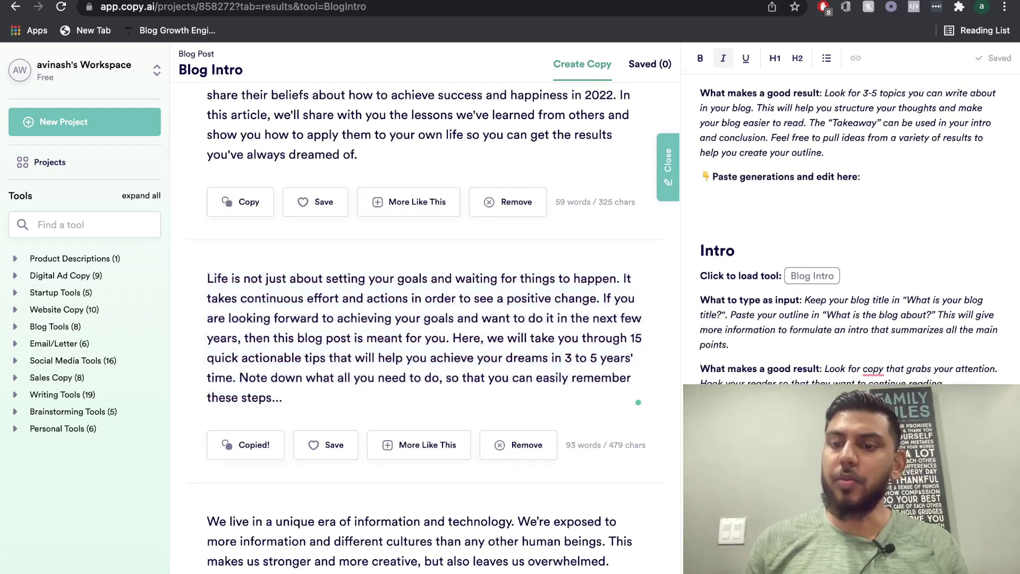
pyautogui.moveTo(946, 382); pyautogui.dragTo(705, 272)
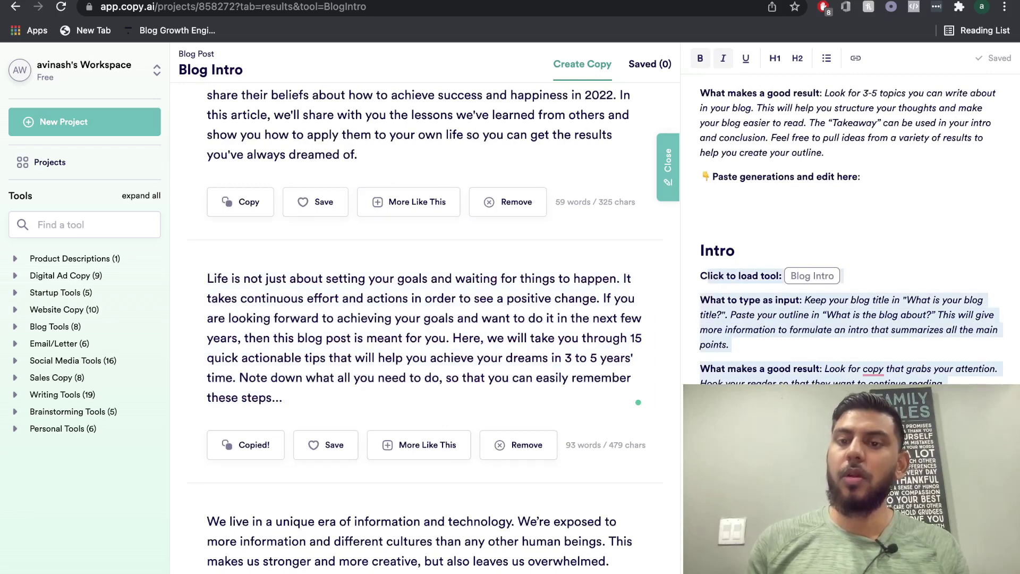
pyautogui.hotkey('ctrl', 'v')
# Load the Blog Outline tool from the Outline section of the Copy.ai document.
pyautogui.scroll(2, 765, 325)
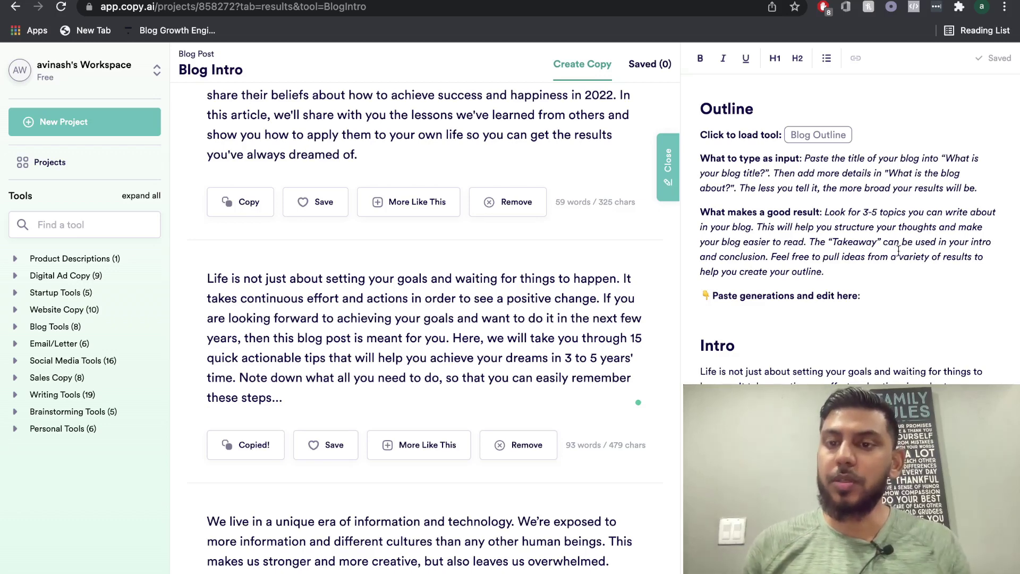
pyautogui.click(864, 296)
pyautogui.scroll(1, 863, 296)
pyautogui.scroll(7, 584, 186)
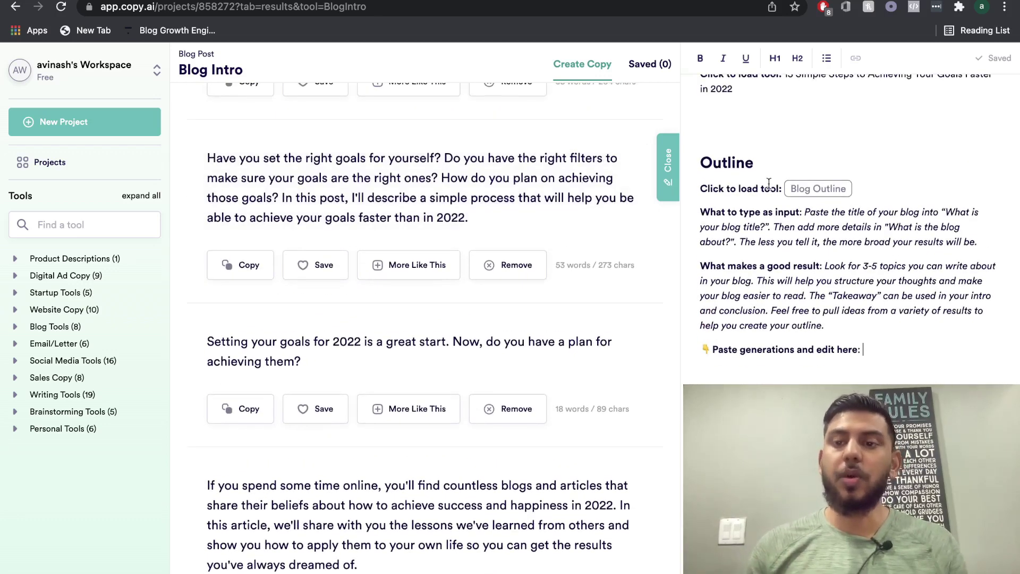
pyautogui.scroll(1, 769, 183)
pyautogui.click(795, 221)
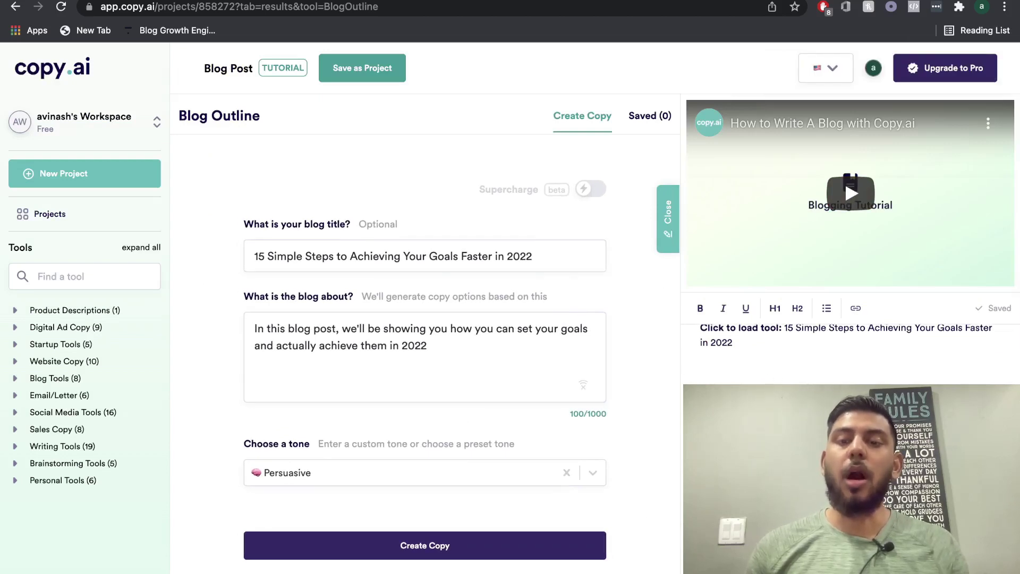
# Generate blog outline copy from the existing title and description in the Persuasive tone.
pyautogui.scroll(-1, 531, 330)
pyautogui.click(486, 317)
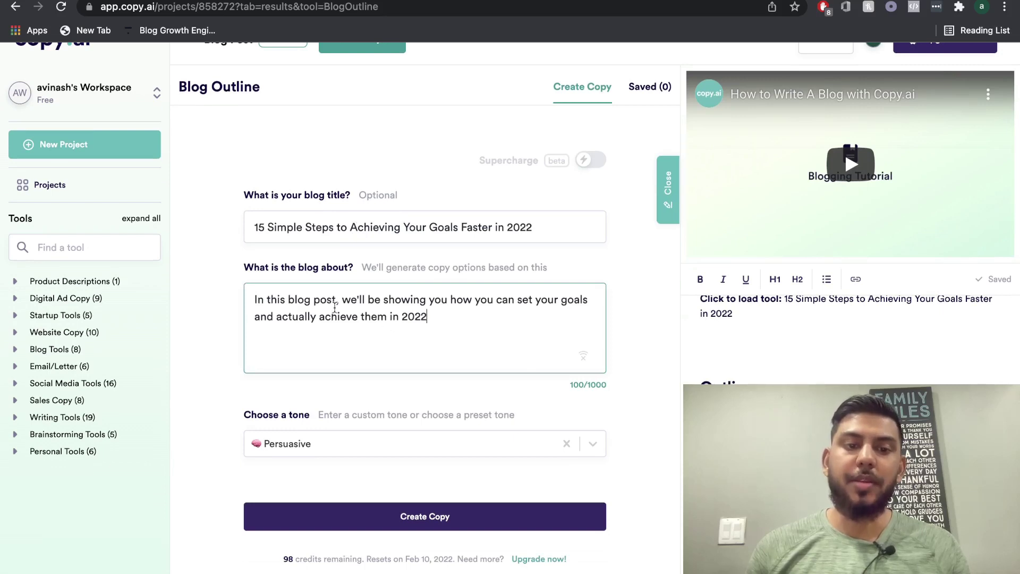
pyautogui.scroll(-2, 433, 318)
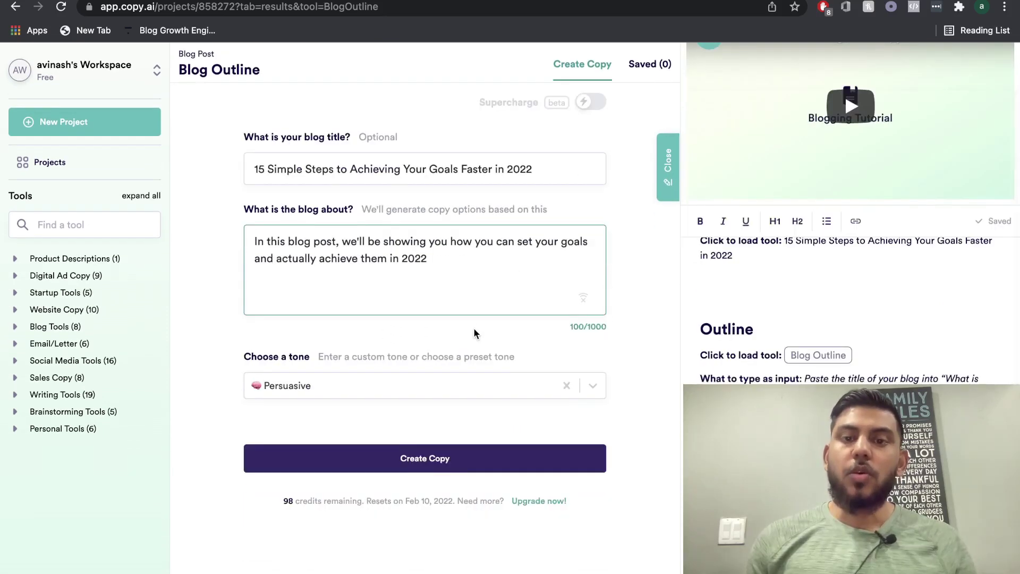
pyautogui.click(443, 451)
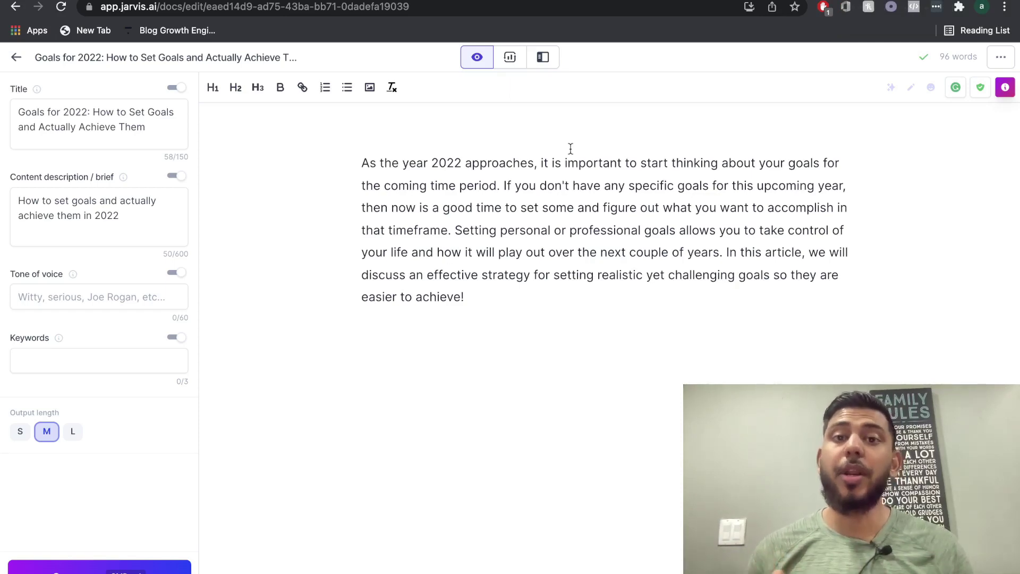
# Show the Jarvis template list alongside the blog document in power mode.
pyautogui.click(546, 60)
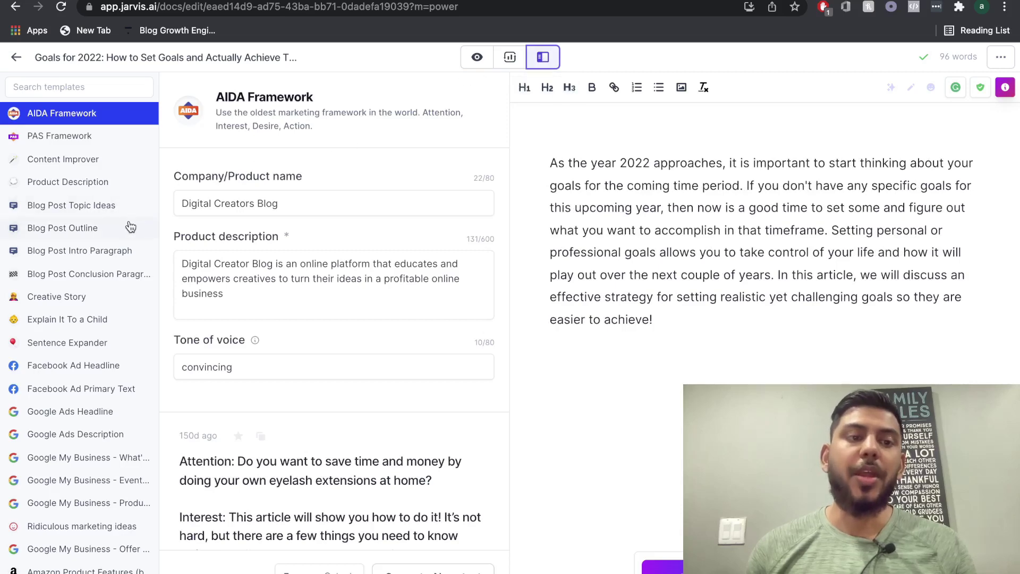
# Generate blog post outlines in Jarvis for the topic "How to set goals and actually achieve them in 2022" in the existing convincing tone.
pyautogui.click(105, 235)
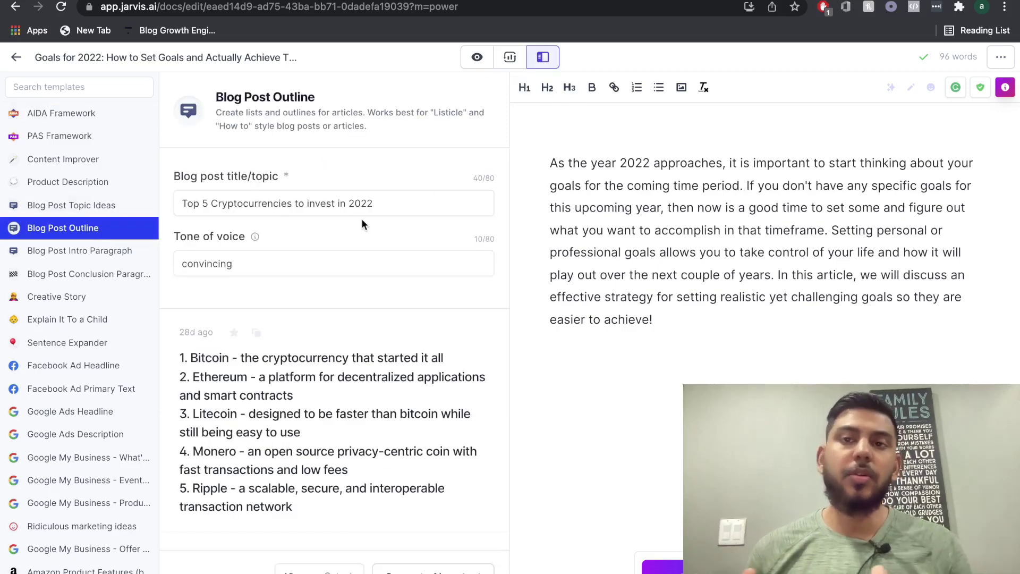
pyautogui.tripleClick(285, 197)
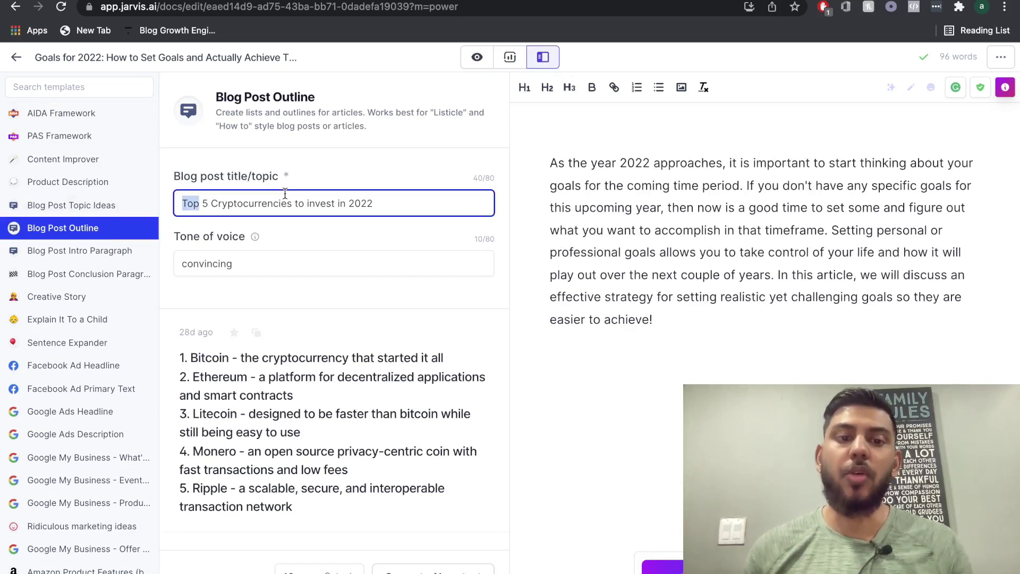
pyautogui.write('How to set goals and actually achieve them in 2022')
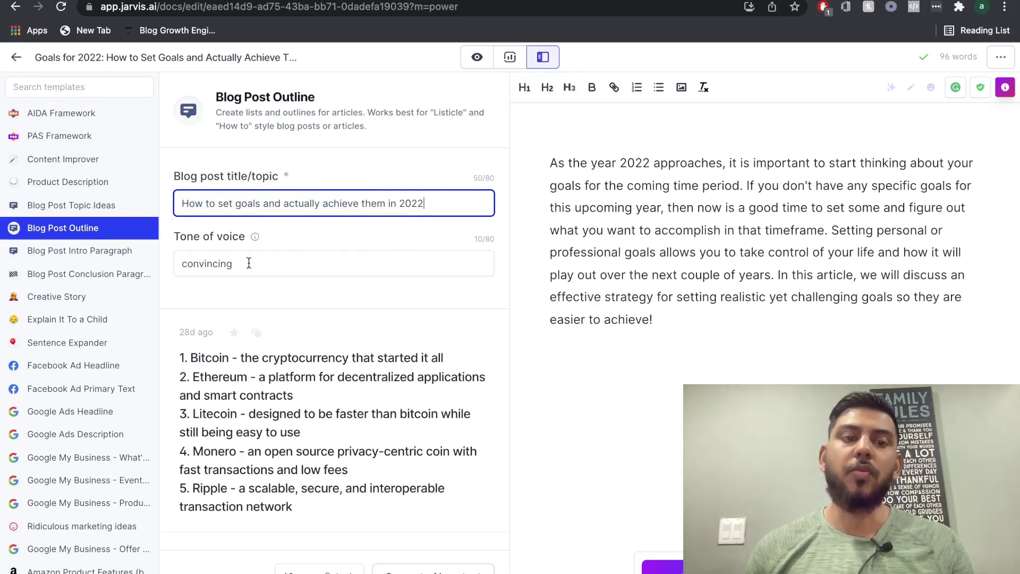
pyautogui.scroll(-1, 243, 267)
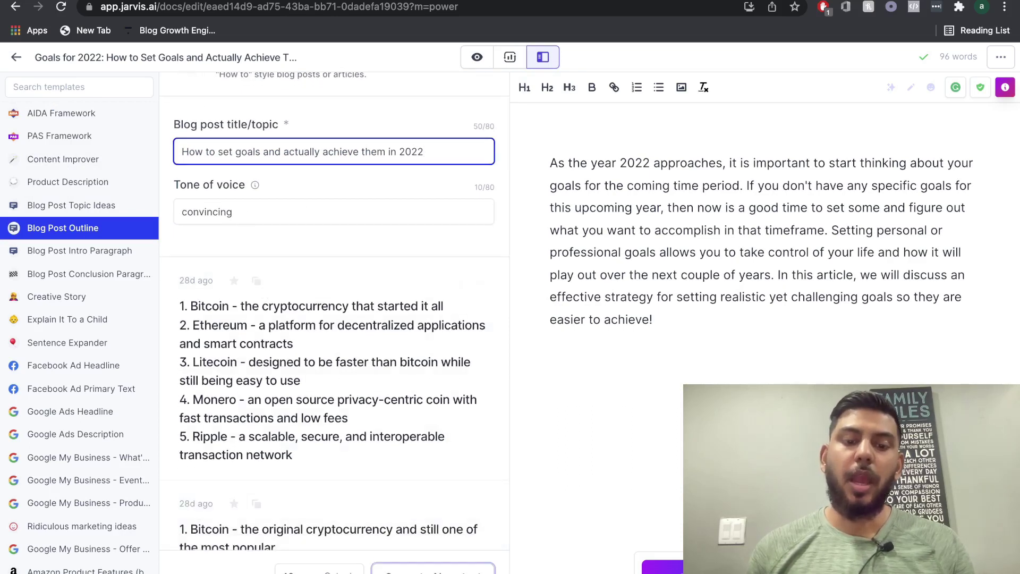
pyautogui.press('super+Return')
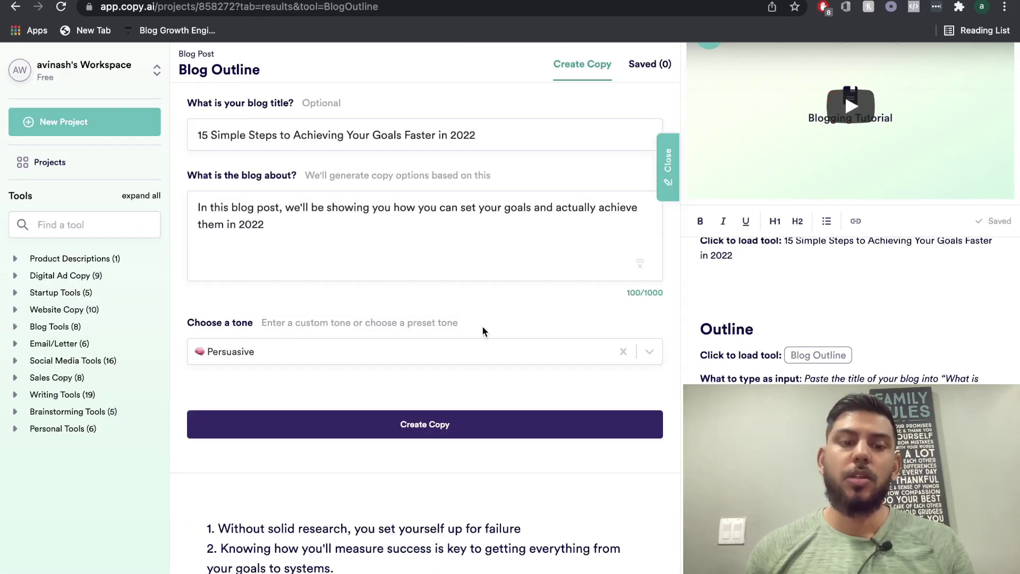
# Switch to Copy.ai and read through the generated blog outlines, checking how well their sections and takeaways fit the goal-setting topic.
pyautogui.scroll(-1, 483, 325)
pyautogui.scroll(2, 483, 325)
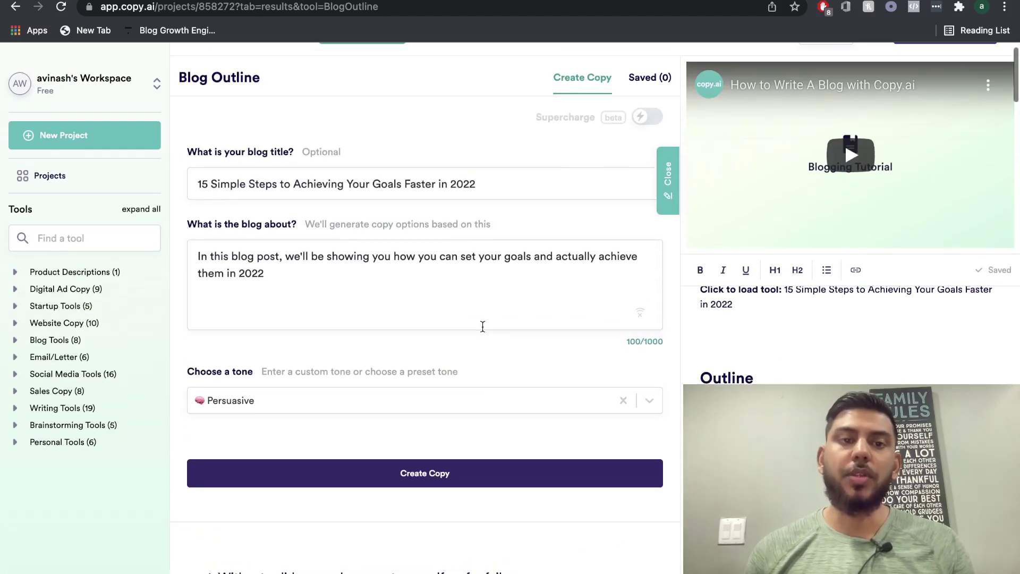
pyautogui.scroll(-5, 483, 325)
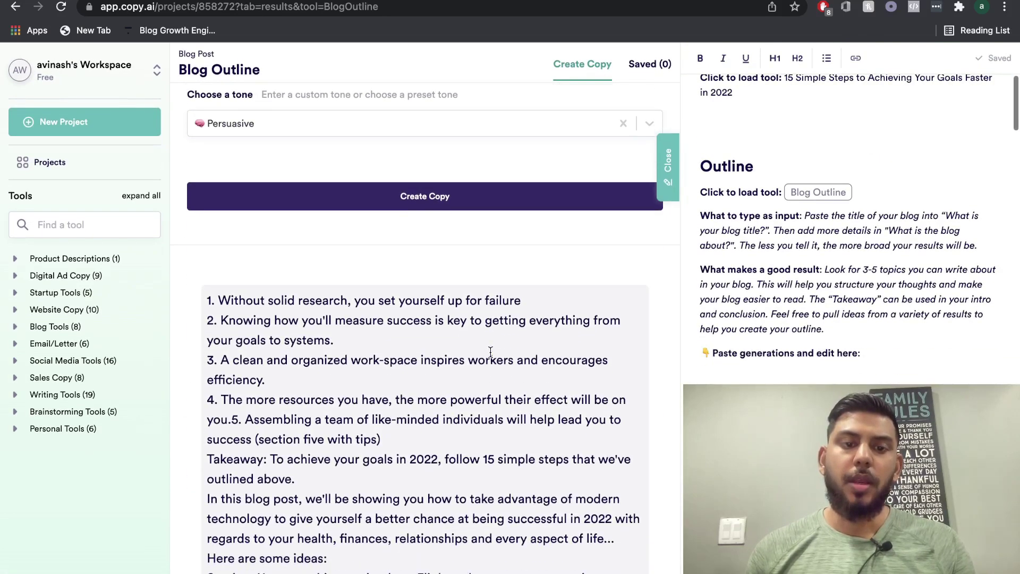
pyautogui.scroll(-2, 491, 353)
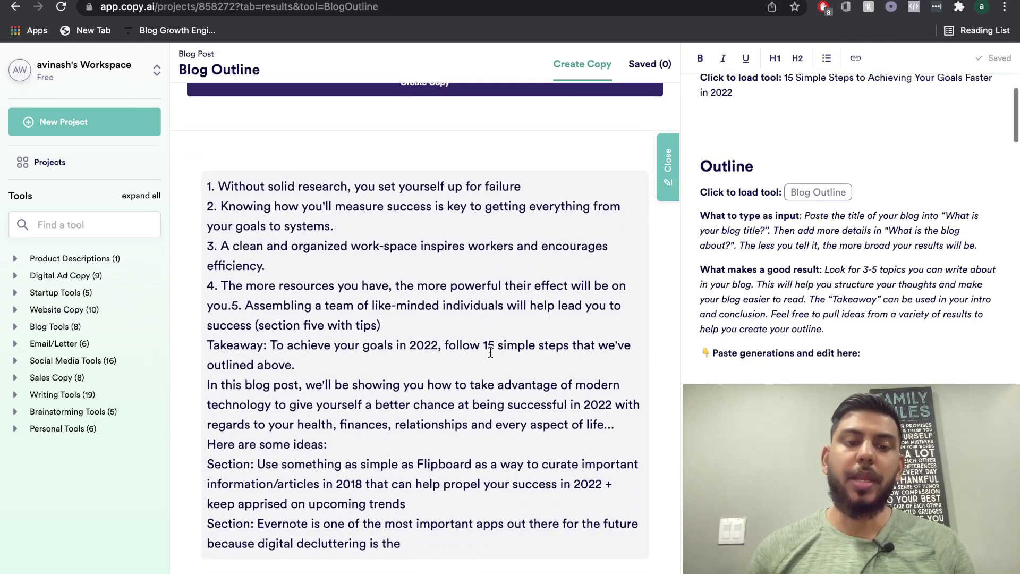
pyautogui.scroll(-9, 440, 323)
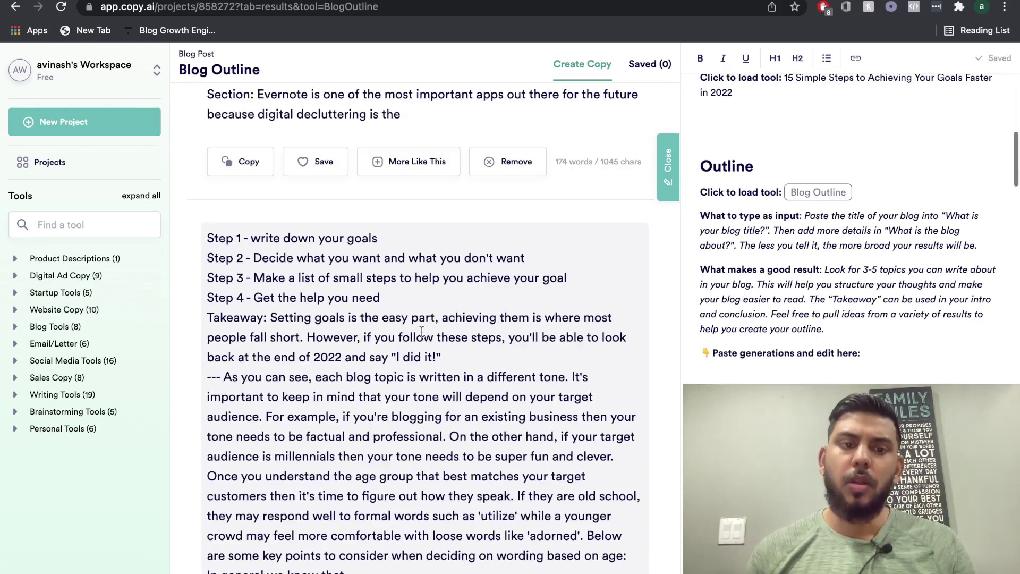
pyautogui.scroll(7, 365, 250)
pyautogui.scroll(1, 350, 175)
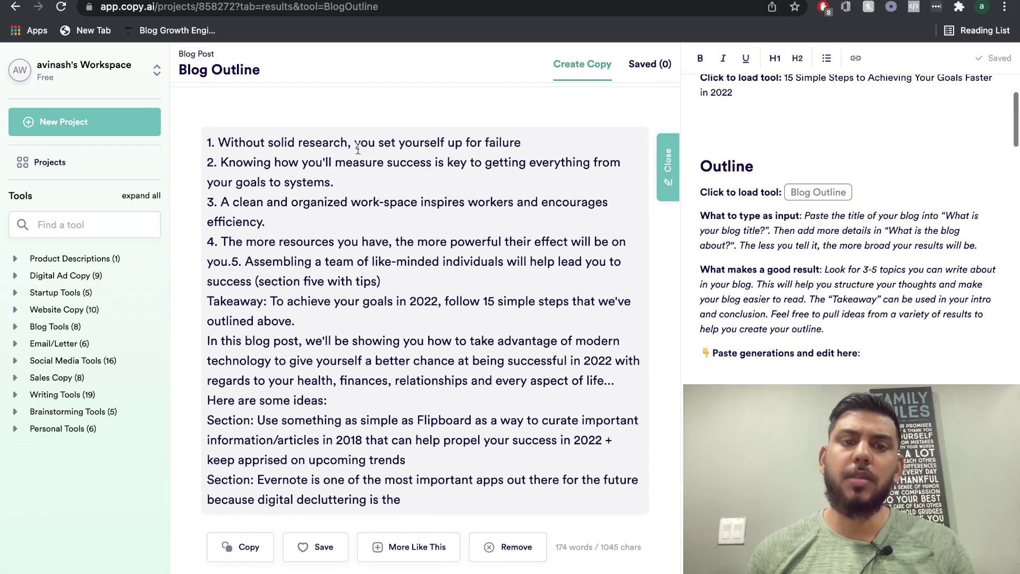
pyautogui.scroll(-7, 340, 200)
pyautogui.scroll(-1, 308, 321)
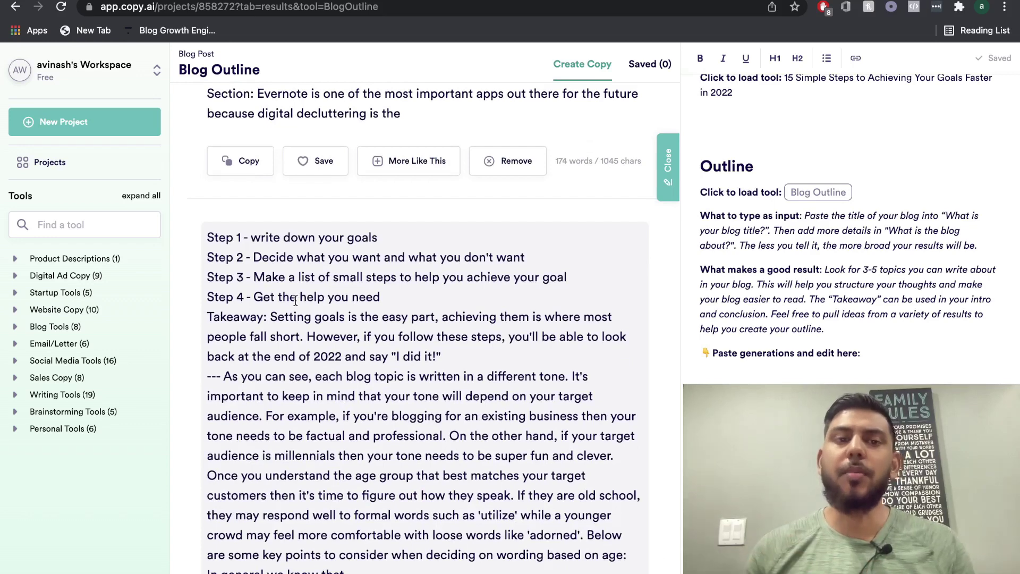
pyautogui.scroll(-1, 308, 319)
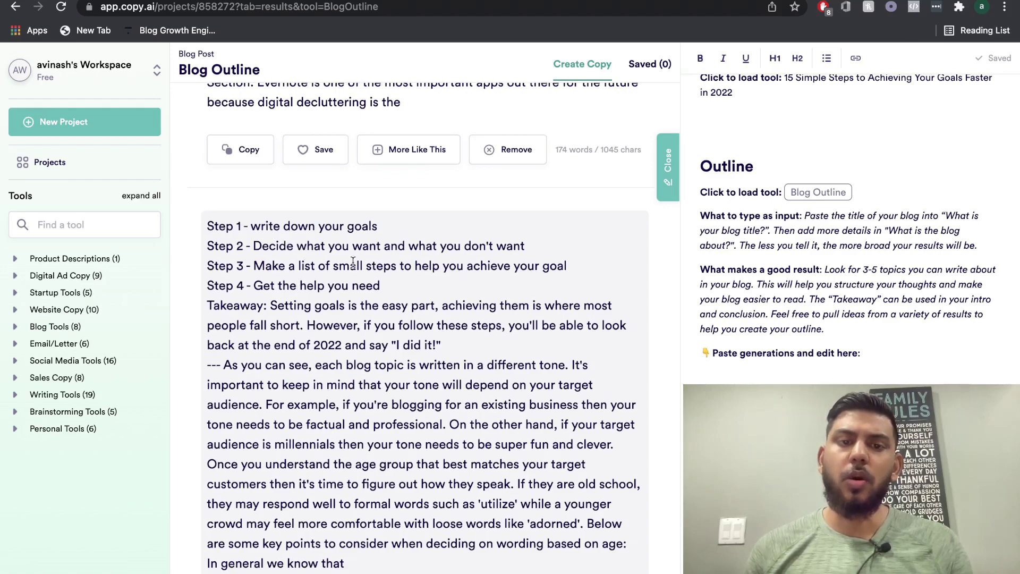
pyautogui.scroll(-5, 360, 271)
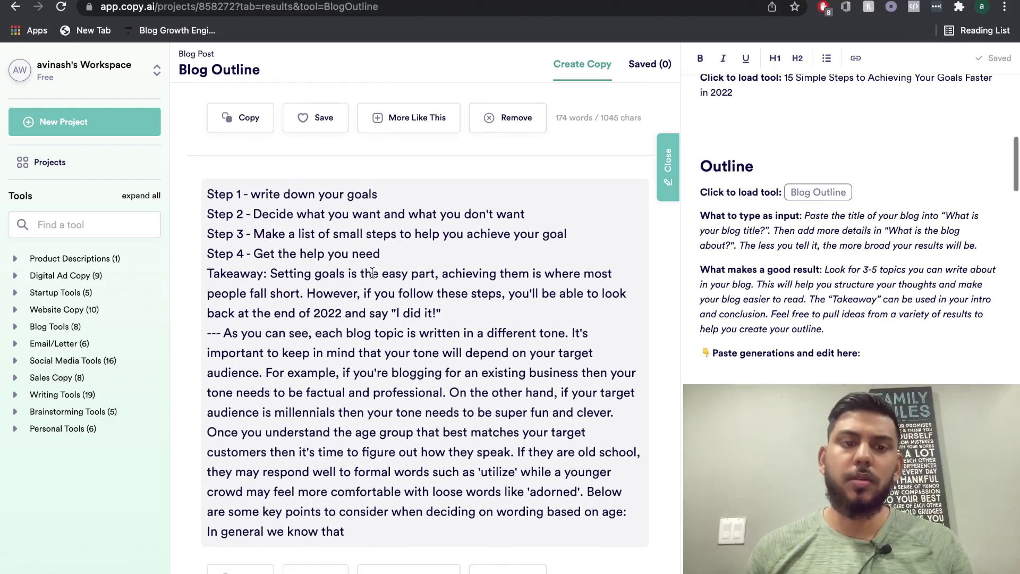
pyautogui.scroll(-15, 372, 273)
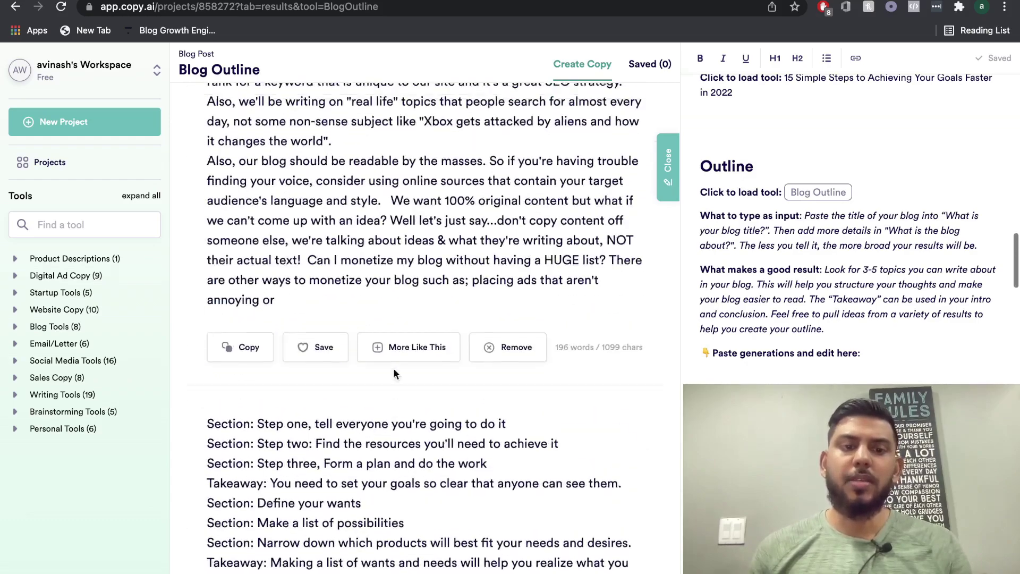
# Highlight the passage starting "Also, our blog should be readable by the masses" in the "Write down your goal" outline to examine its relevance.
pyautogui.scroll(5, 394, 369)
pyautogui.scroll(2, 340, 312)
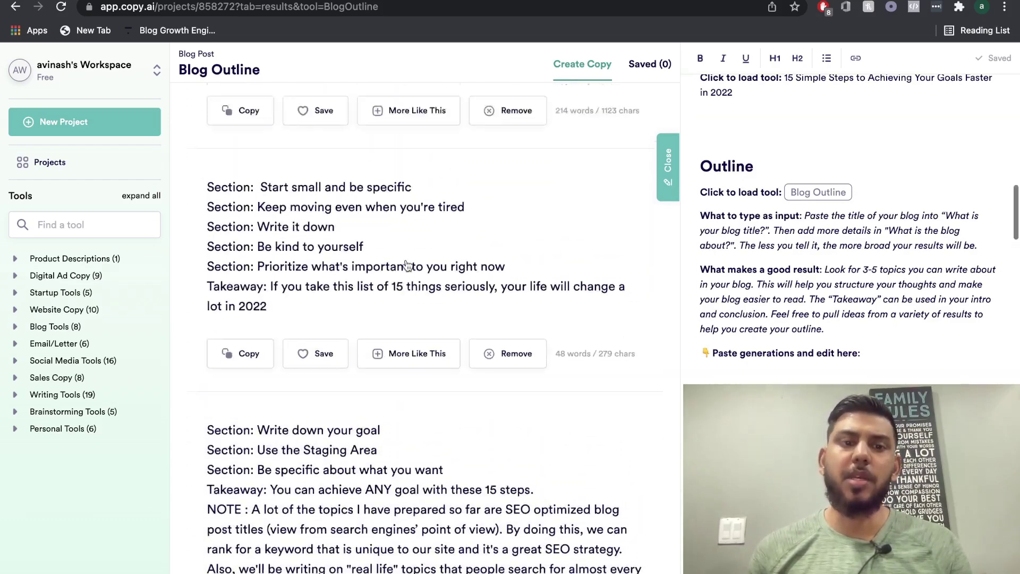
pyautogui.scroll(-10, 358, 266)
pyautogui.scroll(3, 359, 266)
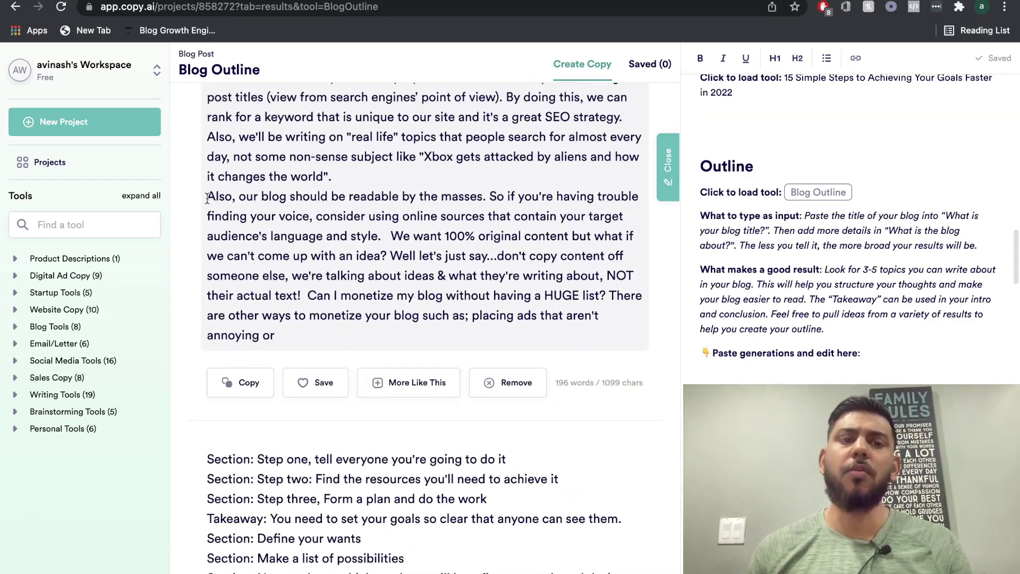
pyautogui.moveTo(206, 196); pyautogui.dragTo(527, 295)
pyautogui.scroll(20, 510, 271)
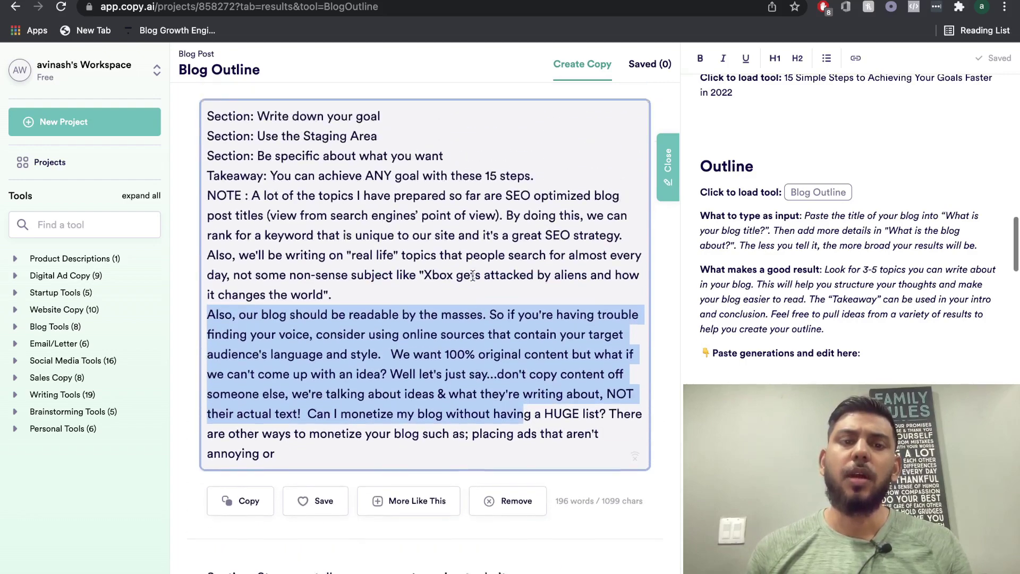
pyautogui.scroll(5, 492, 242)
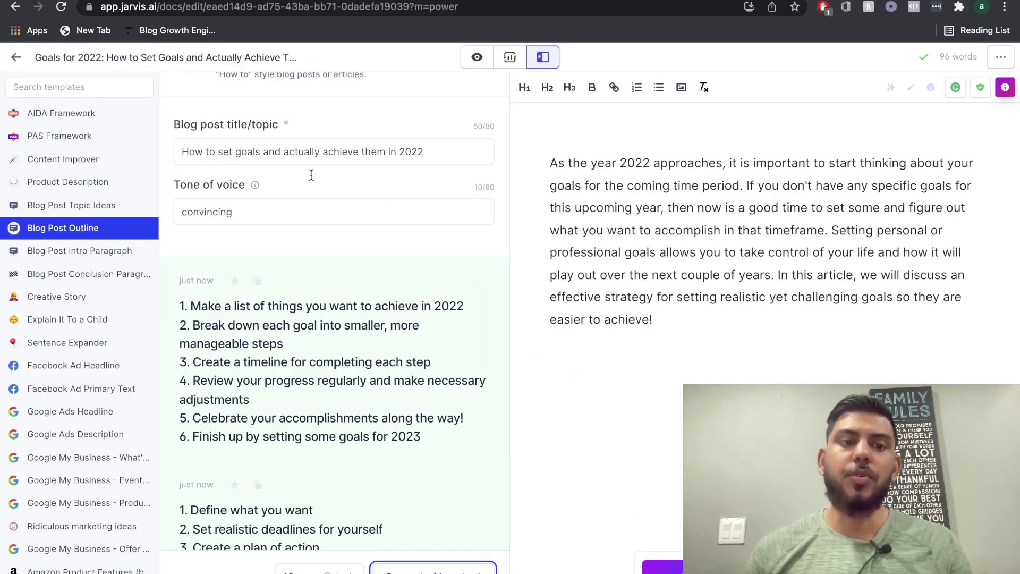
# Switch to Jarvis and examine the newly generated blog post outlines for relevance and structure.
pyautogui.scroll(-1, 358, 282)
pyautogui.scroll(3, 234, 219)
pyautogui.scroll(-1, 342, 228)
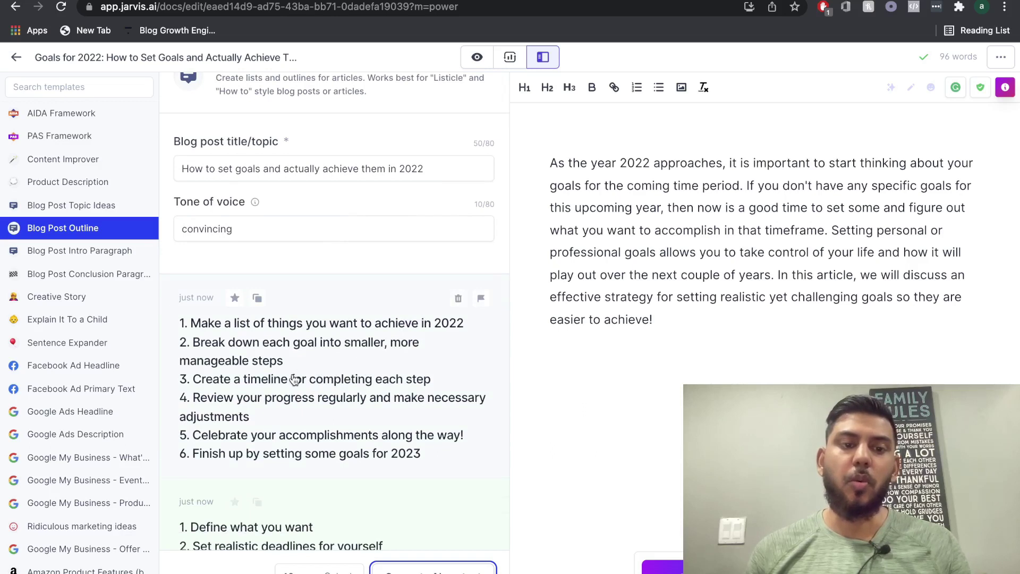
pyautogui.scroll(-1, 291, 380)
pyautogui.scroll(-1, 320, 365)
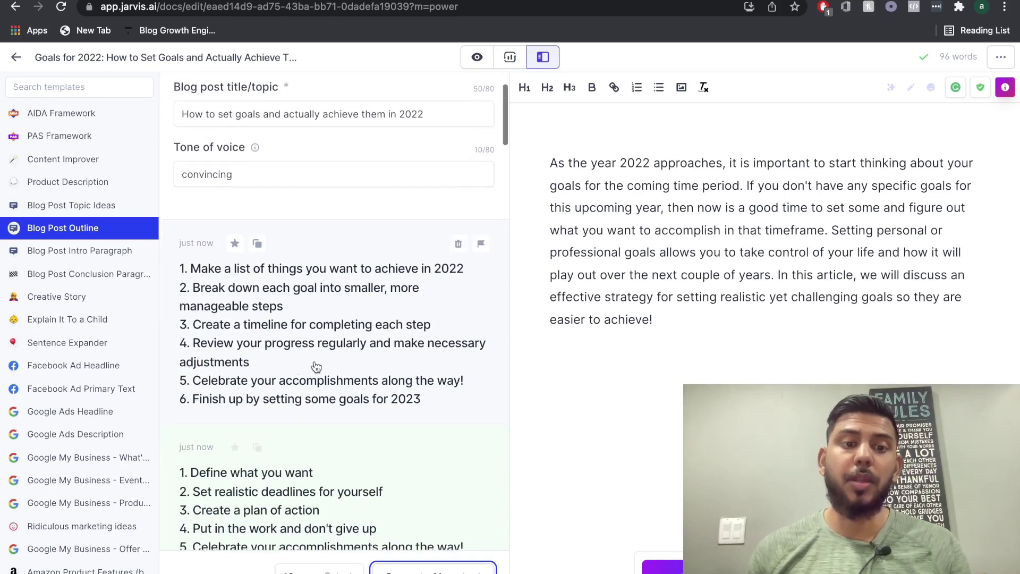
pyautogui.scroll(-1, 343, 372)
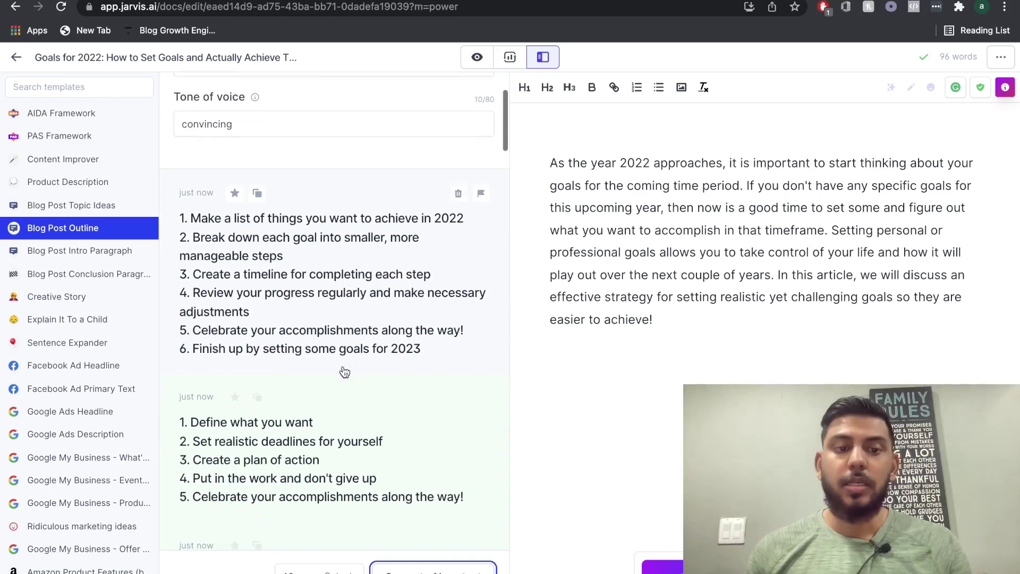
pyautogui.scroll(-10, 304, 280)
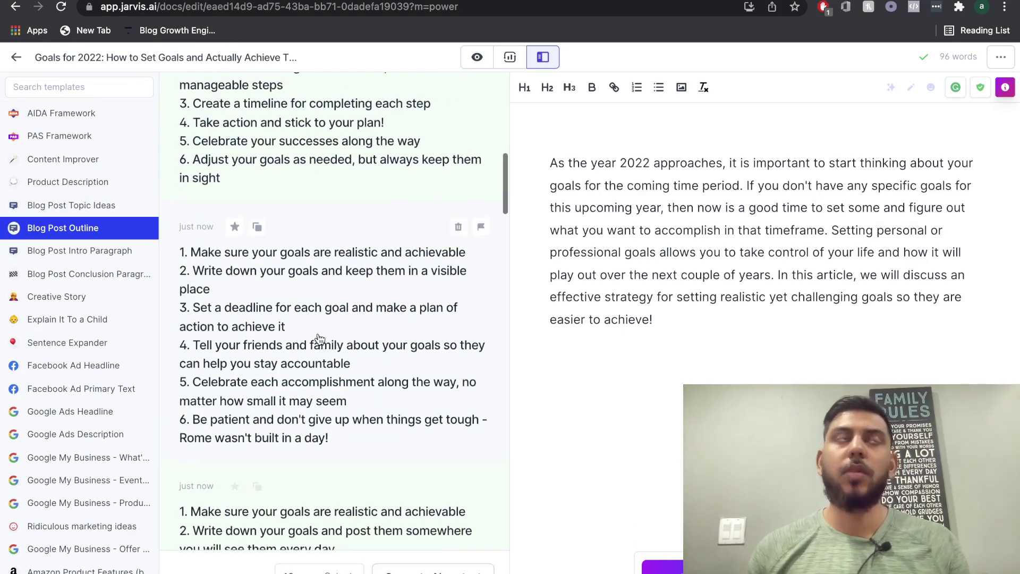
pyautogui.scroll(-1, 320, 339)
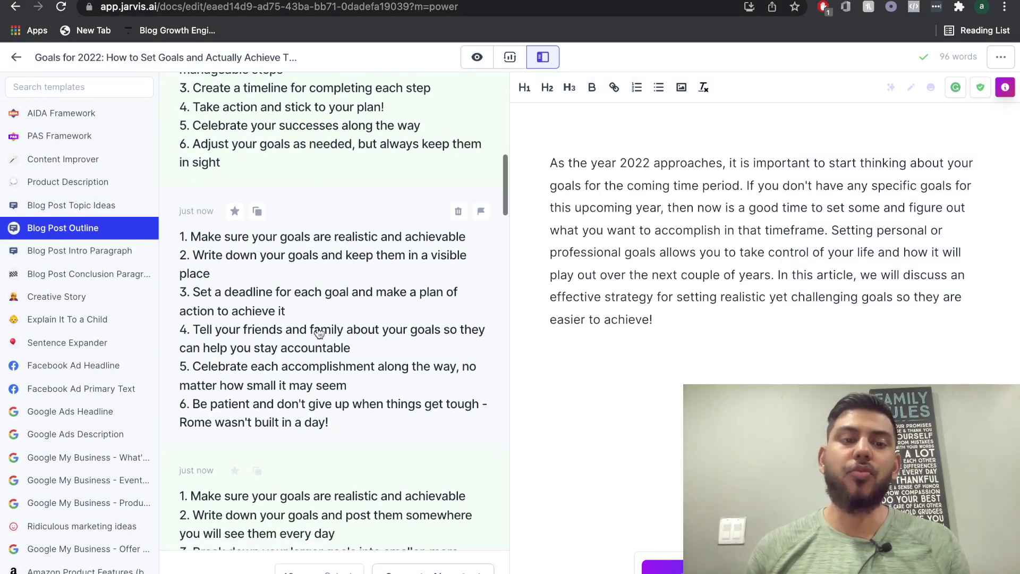
# Add the outline starting "Make sure your goals are realistic and achievable" below the document's intro and remove the number from its first item.
pyautogui.click(315, 326)
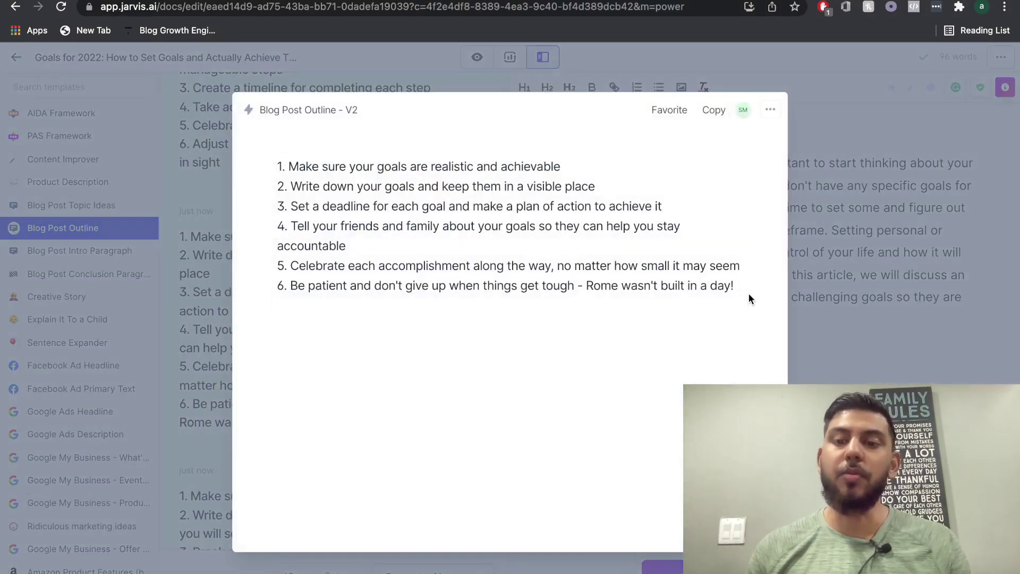
pyautogui.click(748, 293)
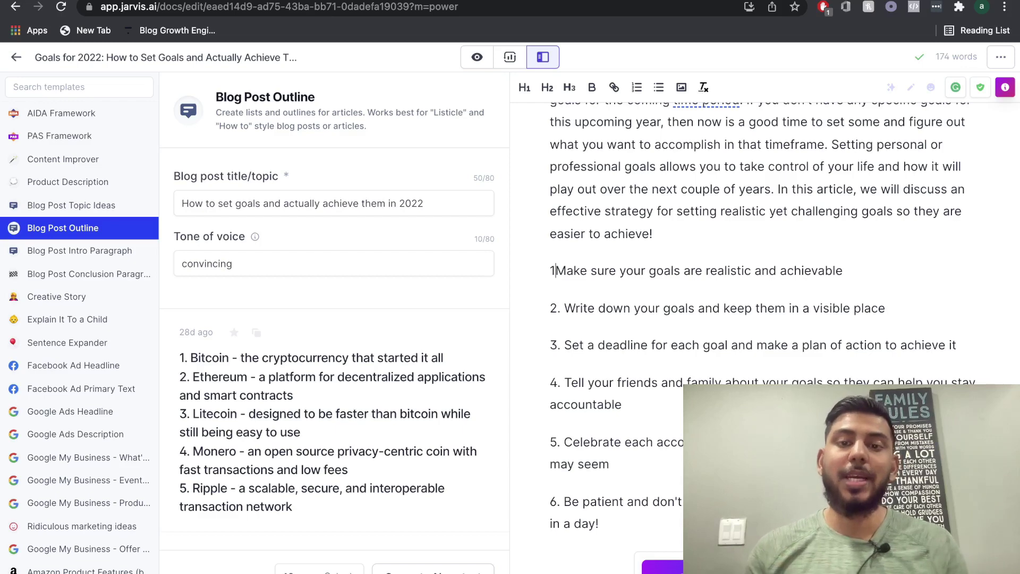
pyautogui.click(554, 270)
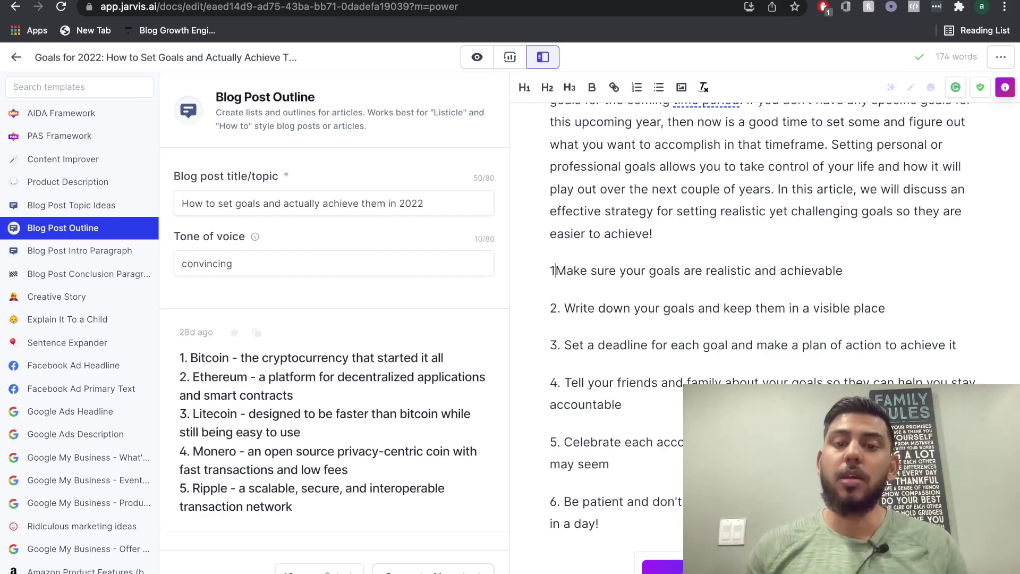
pyautogui.press('BackSpace')
pyautogui.tripleClick(659, 271)
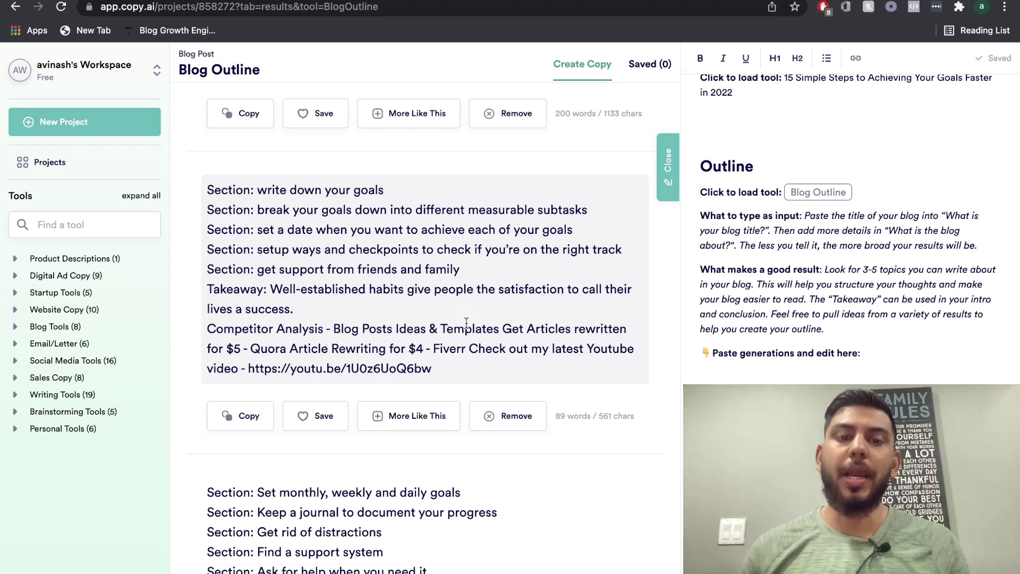
# Switch to Copy.ai and examine the remaining blog outlines for off-topic text and usable sections.
pyautogui.scroll(-3, 499, 316)
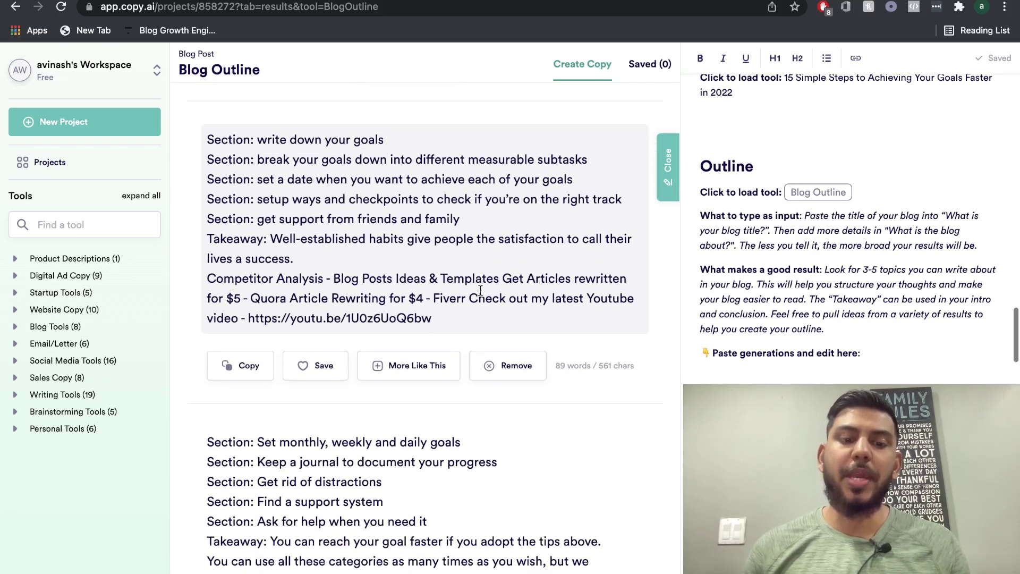
pyautogui.scroll(-1, 504, 315)
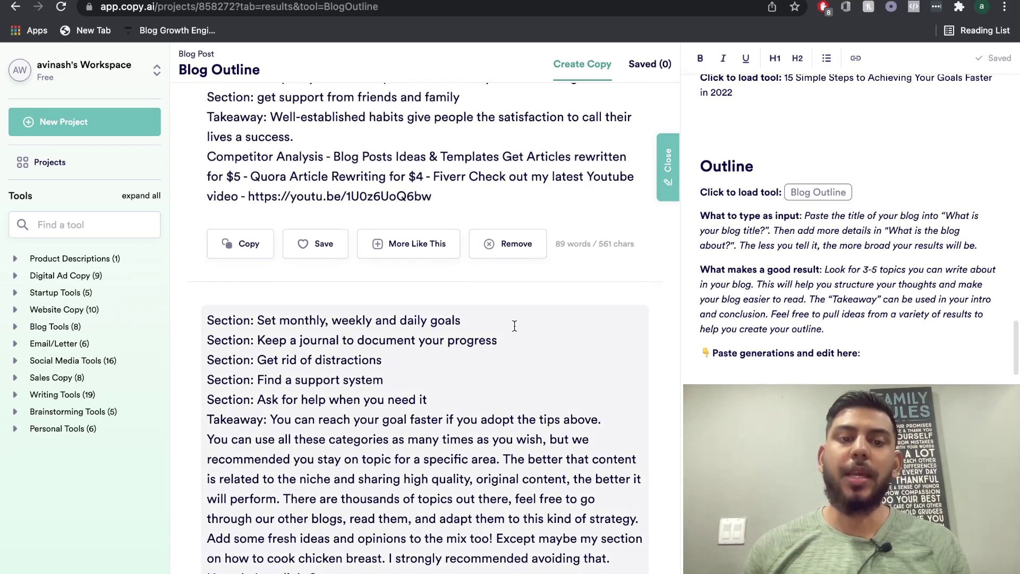
pyautogui.scroll(-3, 510, 321)
pyautogui.scroll(-5, 515, 326)
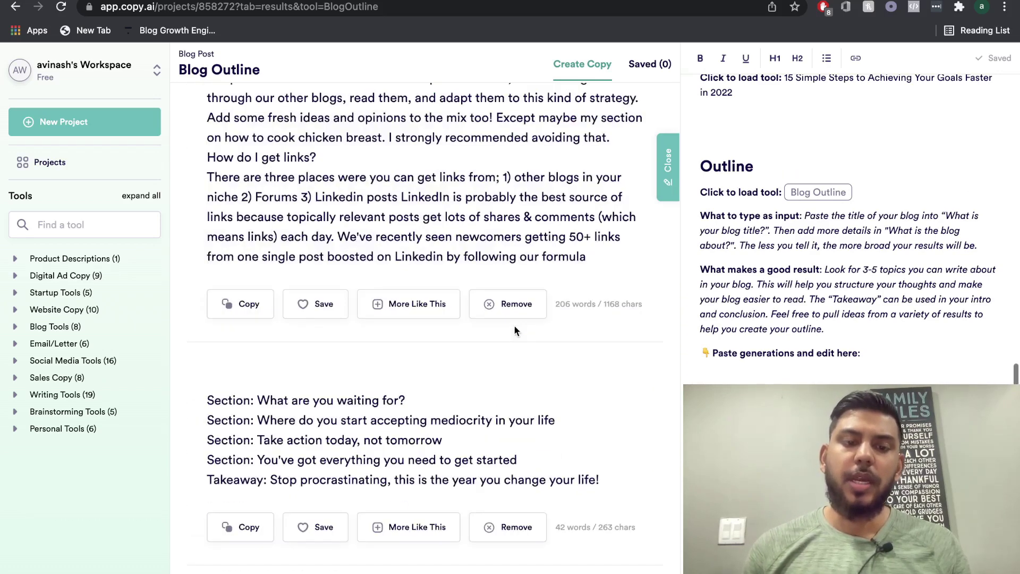
pyautogui.scroll(-8, 514, 331)
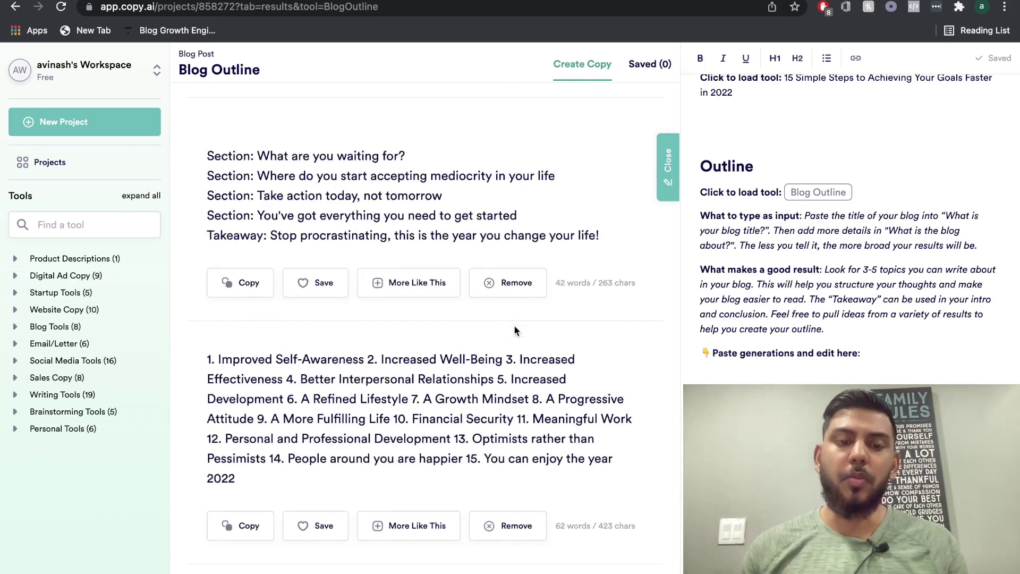
pyautogui.scroll(-3, 514, 331)
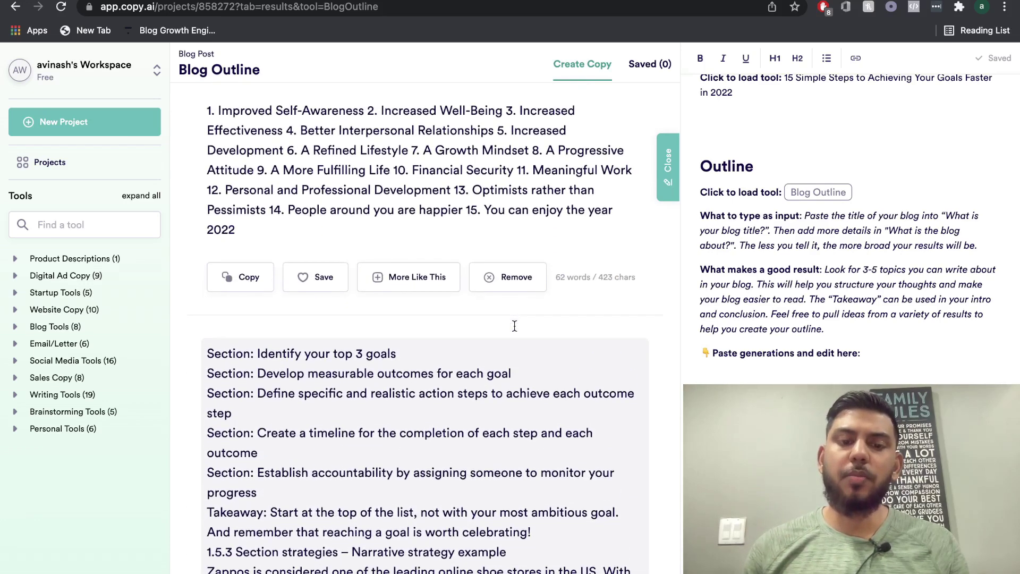
pyautogui.scroll(-3, 512, 310)
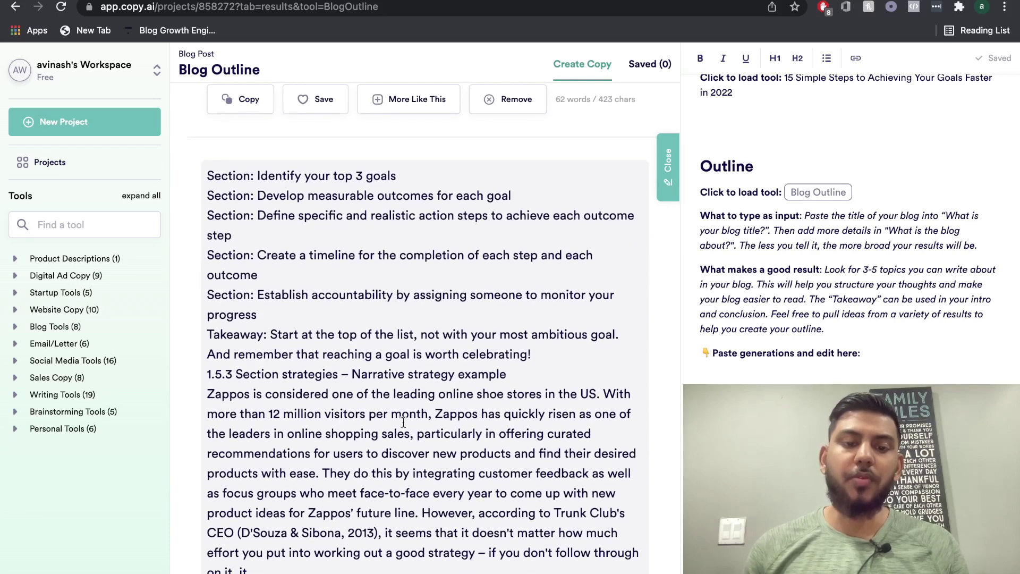
pyautogui.scroll(-2, 399, 425)
pyautogui.scroll(3, 399, 425)
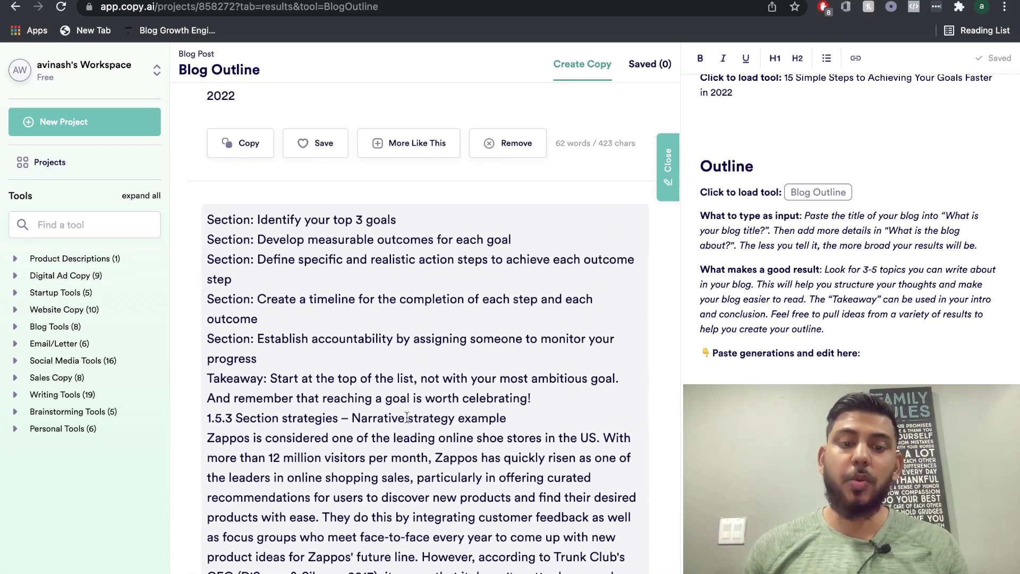
pyautogui.scroll(3, 425, 399)
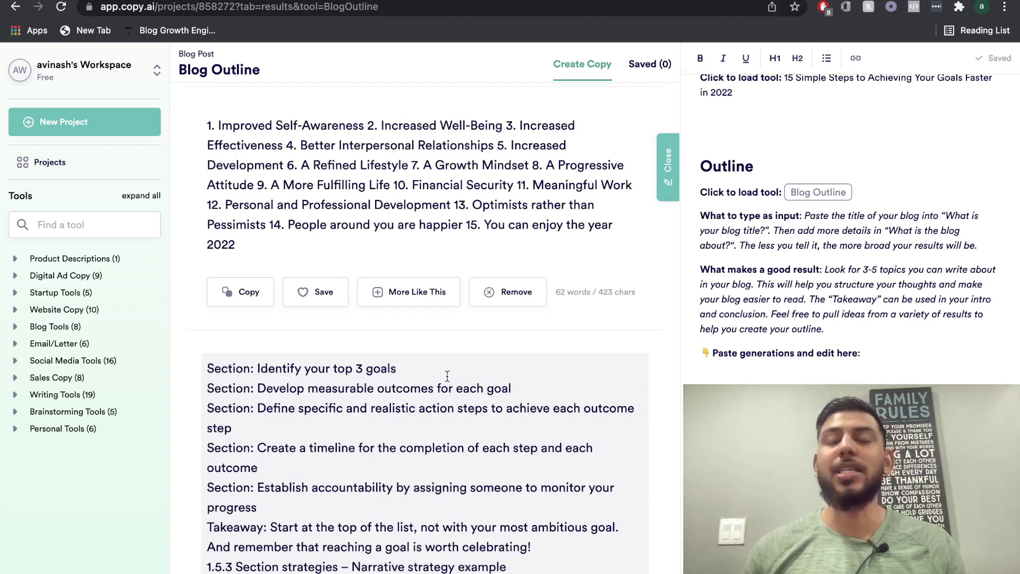
# Copy the five sections from "write down your goals" to "get support from friends and family" and place the cursor below the document's title.
pyautogui.scroll(1, 447, 376)
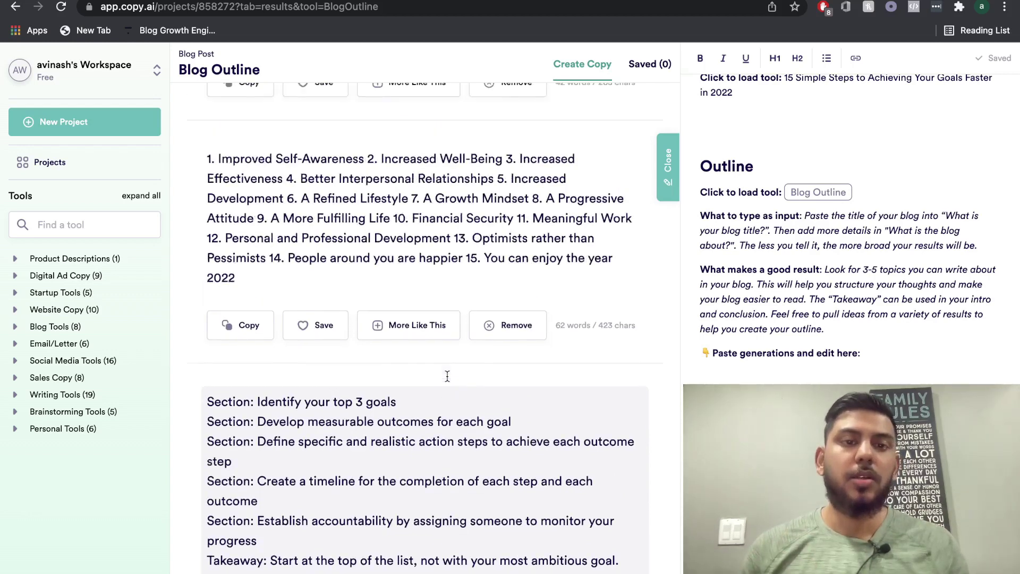
pyautogui.scroll(6, 448, 376)
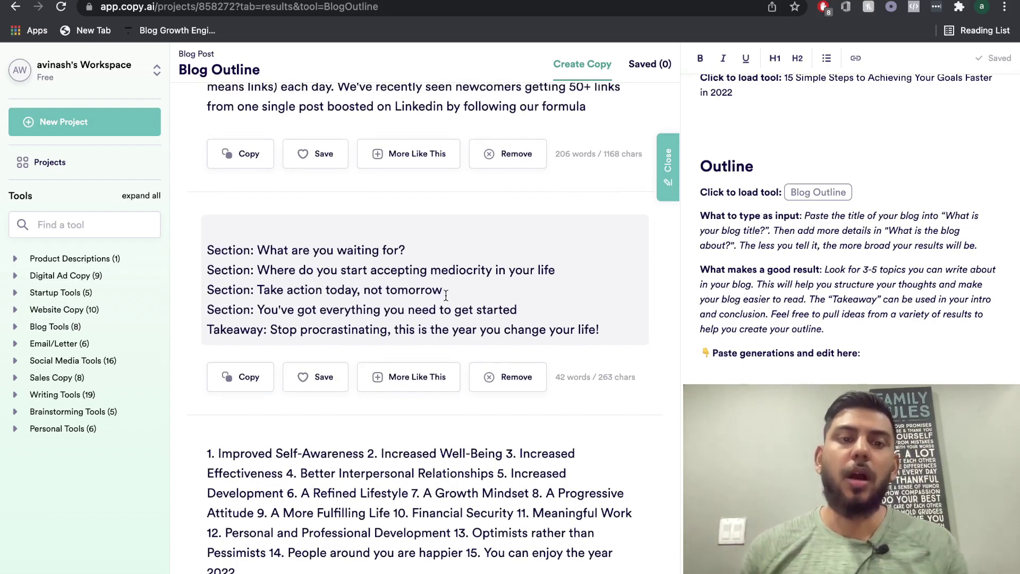
pyautogui.scroll(3, 446, 298)
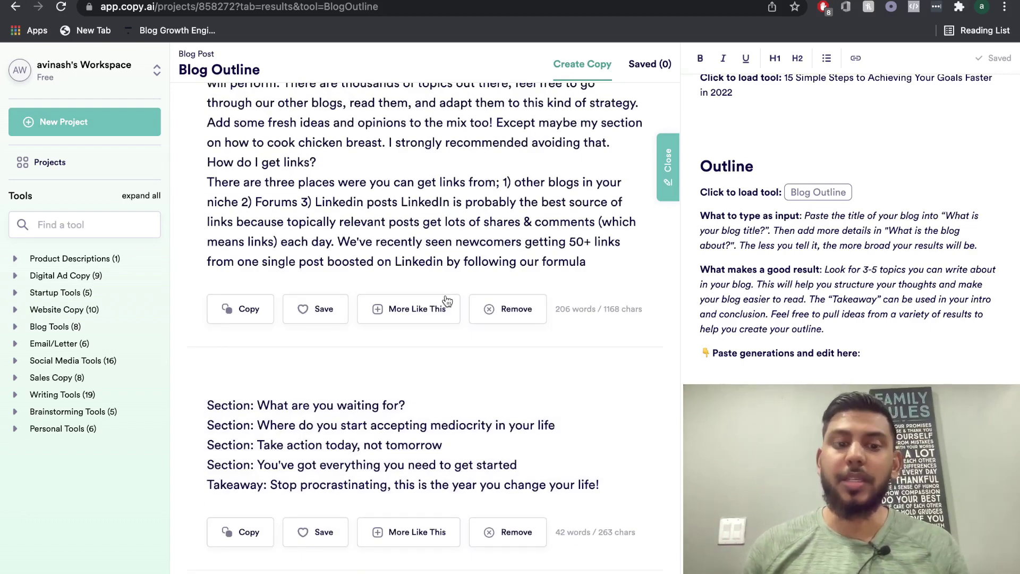
pyautogui.scroll(11, 446, 300)
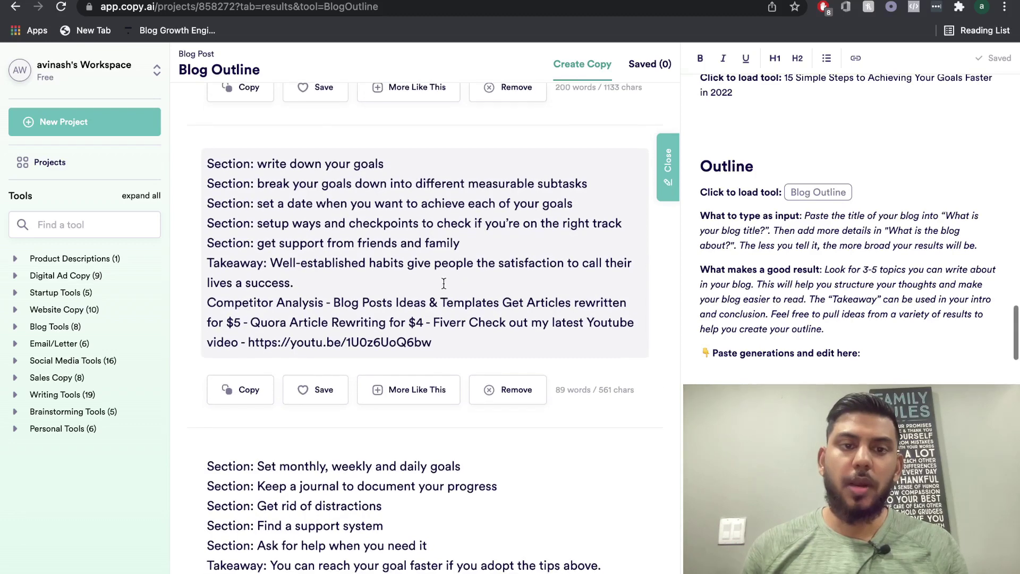
pyautogui.scroll(1, 441, 260)
pyautogui.moveTo(461, 275); pyautogui.dragTo(200, 196)
pyautogui.hotkey('ctrl', 'c')
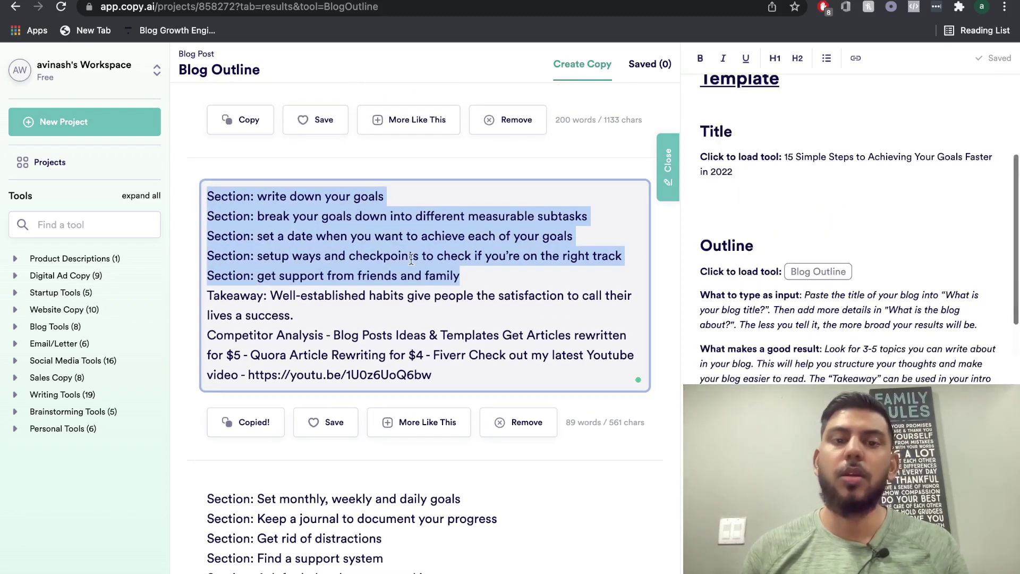
pyautogui.scroll(3, 850, 239)
pyautogui.click(850, 202)
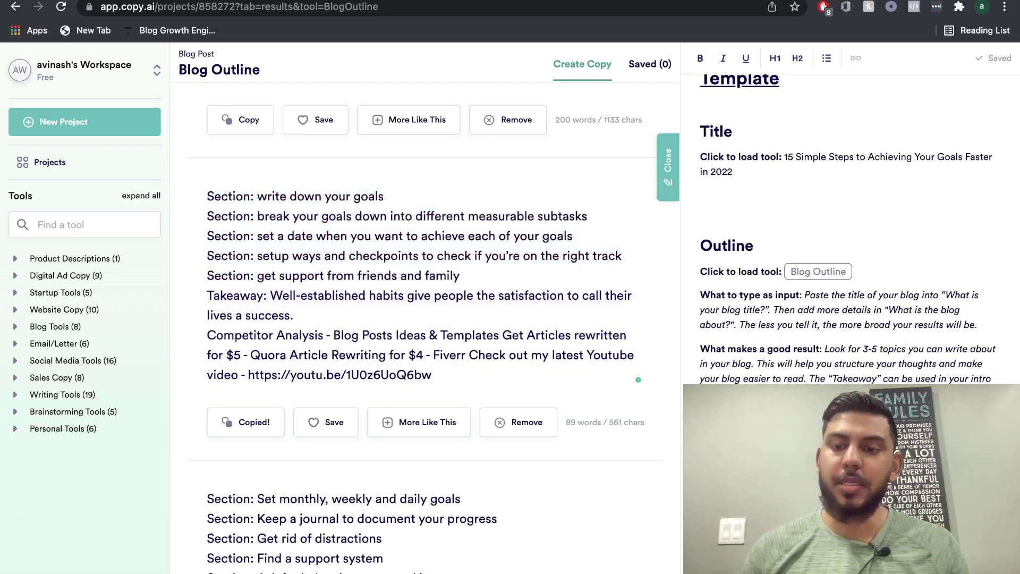
pyautogui.scroll(-1, 850, 239)
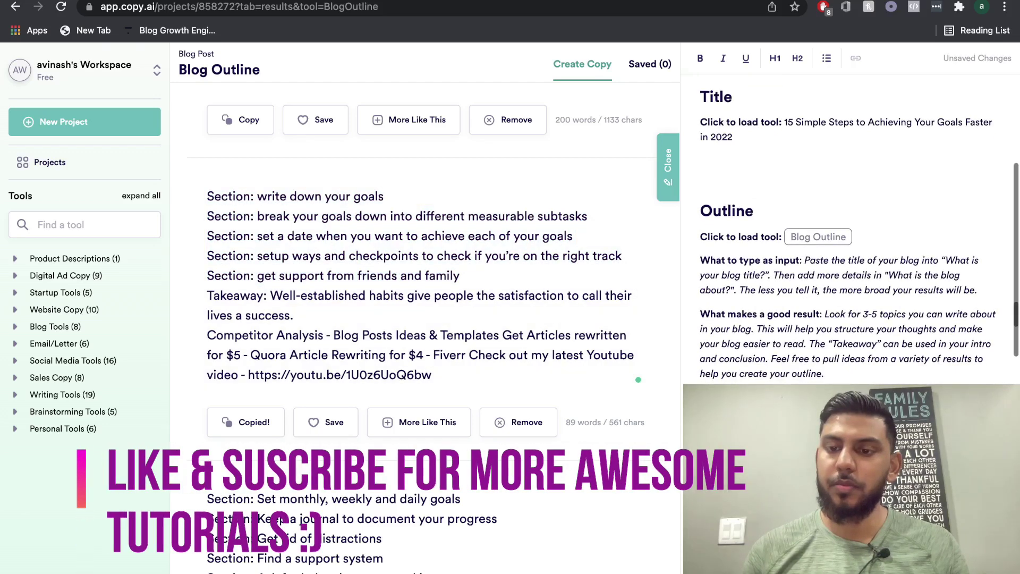
pyautogui.scroll(-10, 842, 186)
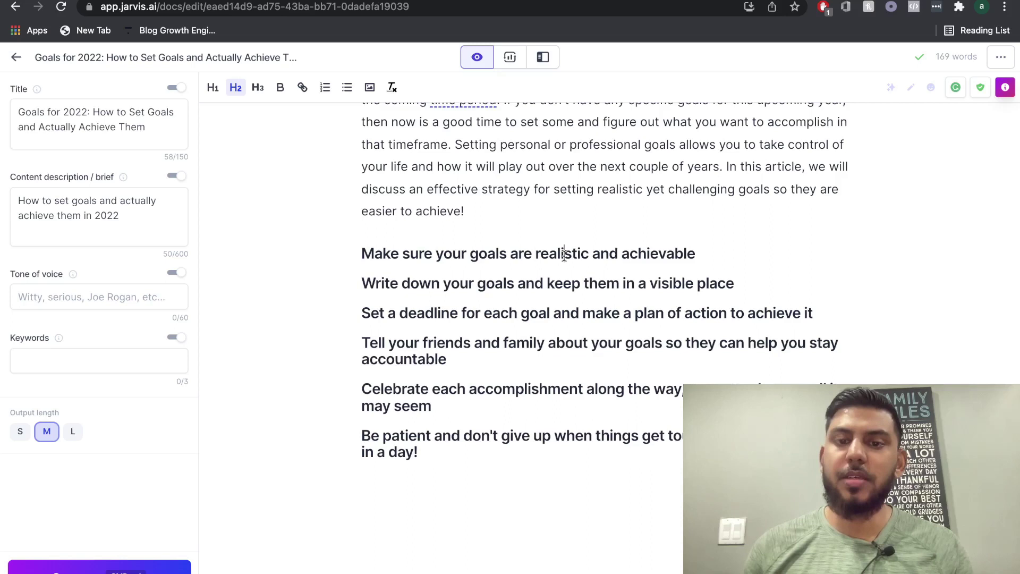
# Switch to Jarvis, copy the heading "Make sure your goals are realistic and achievable", and add an empty line below it.
pyautogui.tripleClick(564, 254)
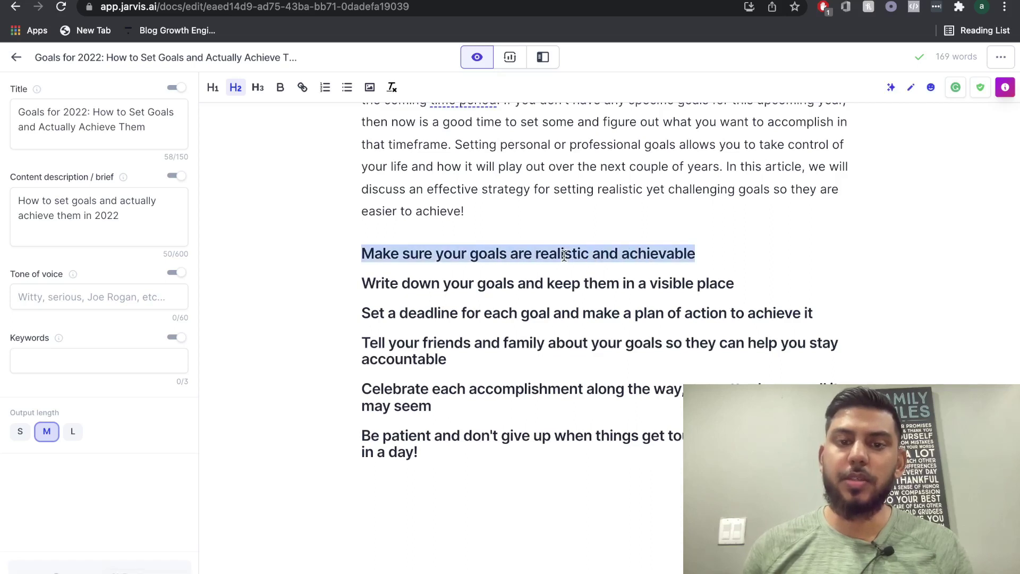
pyautogui.scroll(-1, 642, 248)
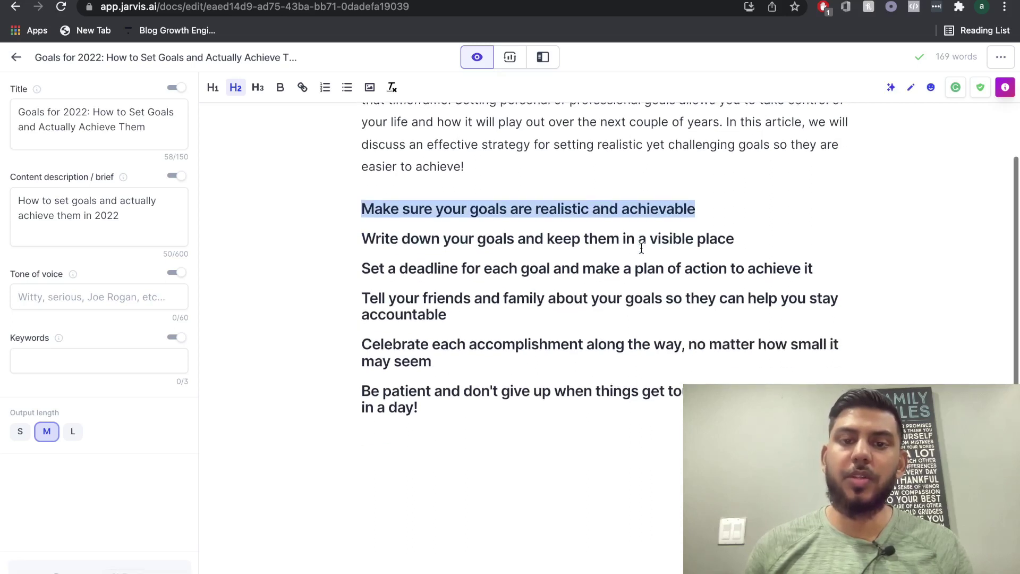
pyautogui.click(694, 210)
pyautogui.press('Return')
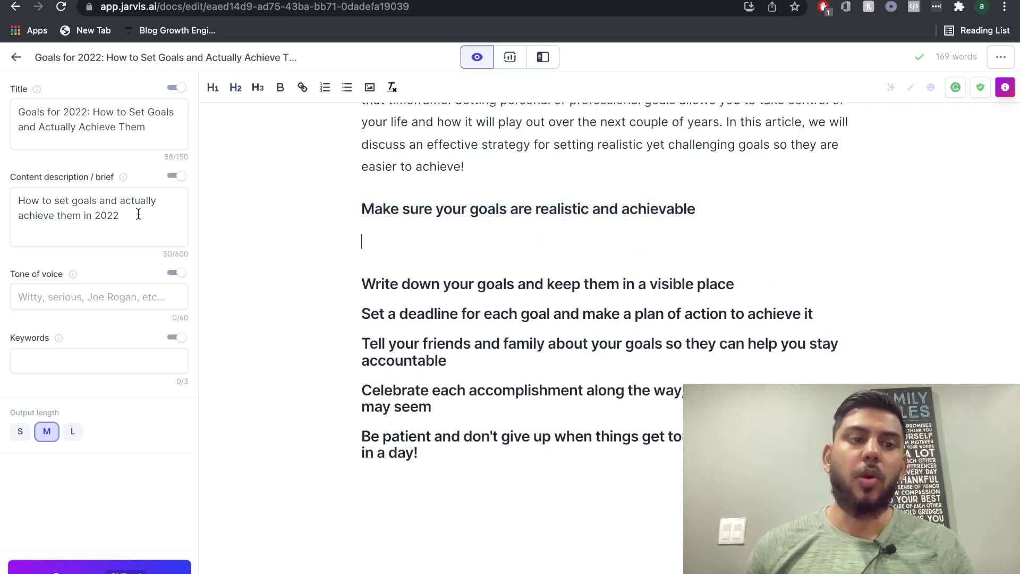
# Replace the content description with "In order to achive your goals you musty Make sure your goals are realistic and achievable".
pyautogui.moveTo(122, 216); pyautogui.dragTo(39, 192)
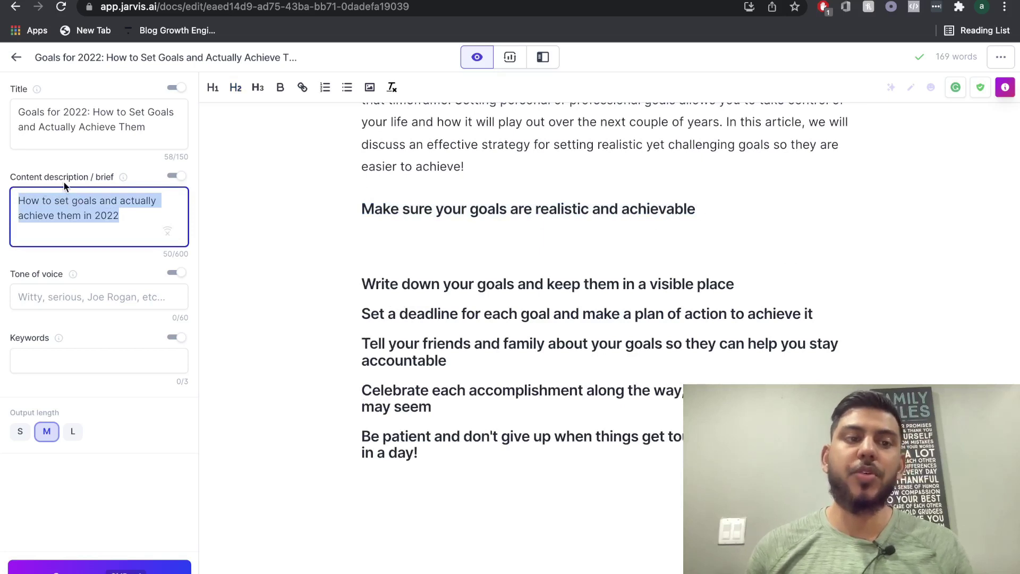
pyautogui.hotkey('ctrl', 'v')
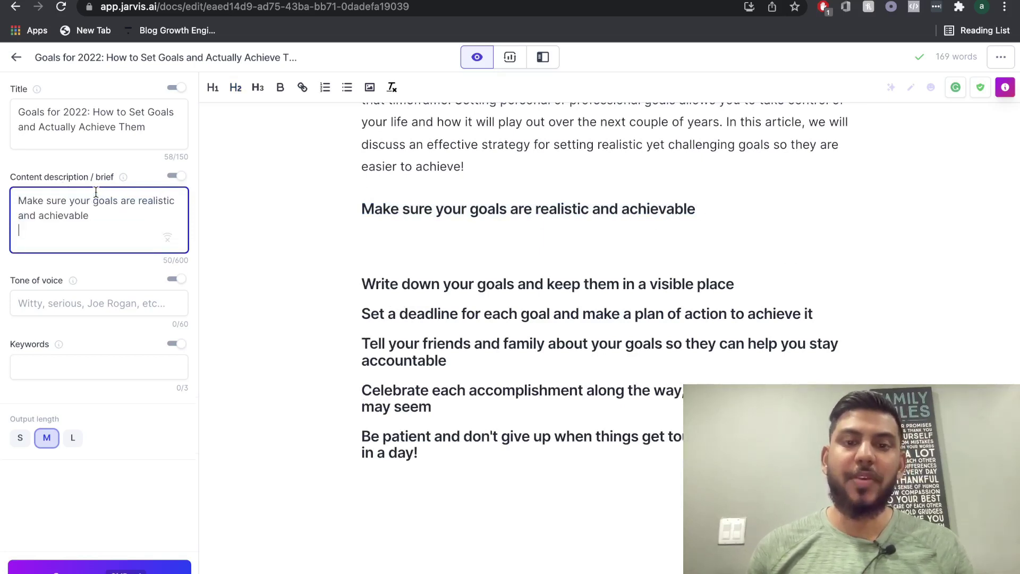
pyautogui.click(20, 201)
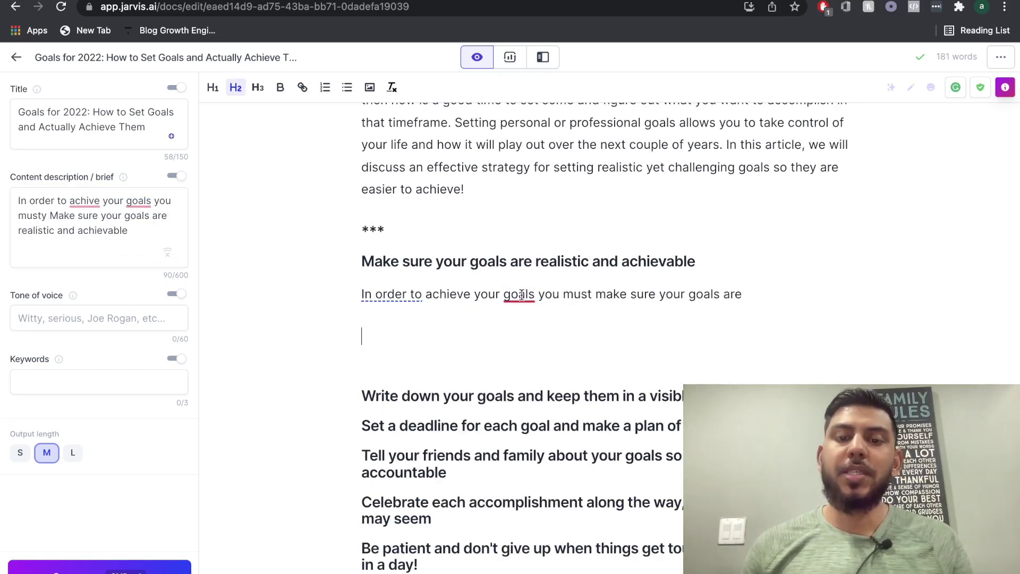
# Accept the suggested comma after "In order to achieve your goals" under the first outline heading and select that whole sentence.
pyautogui.moveTo(519, 295)
pyautogui.click(521, 331)
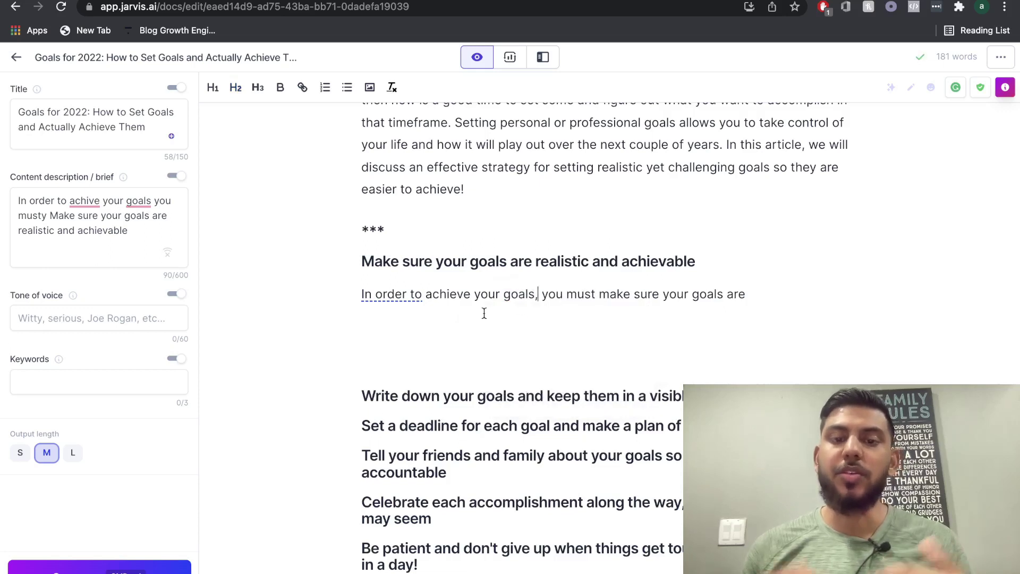
pyautogui.tripleClick(560, 297)
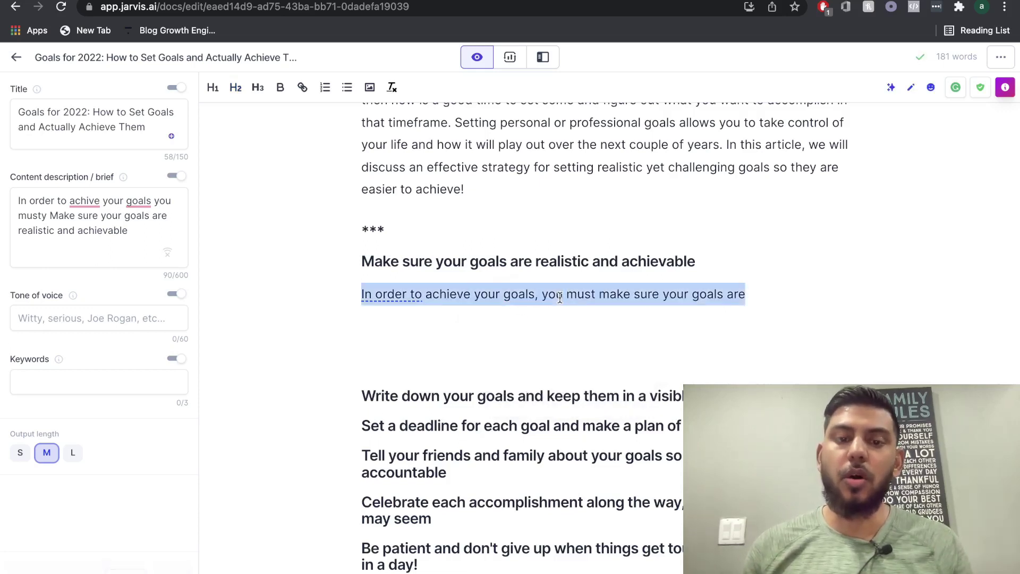
# Set the output length to L and have Jarvis continue writing from the end of the sentence "your goals are".
pyautogui.click(763, 298)
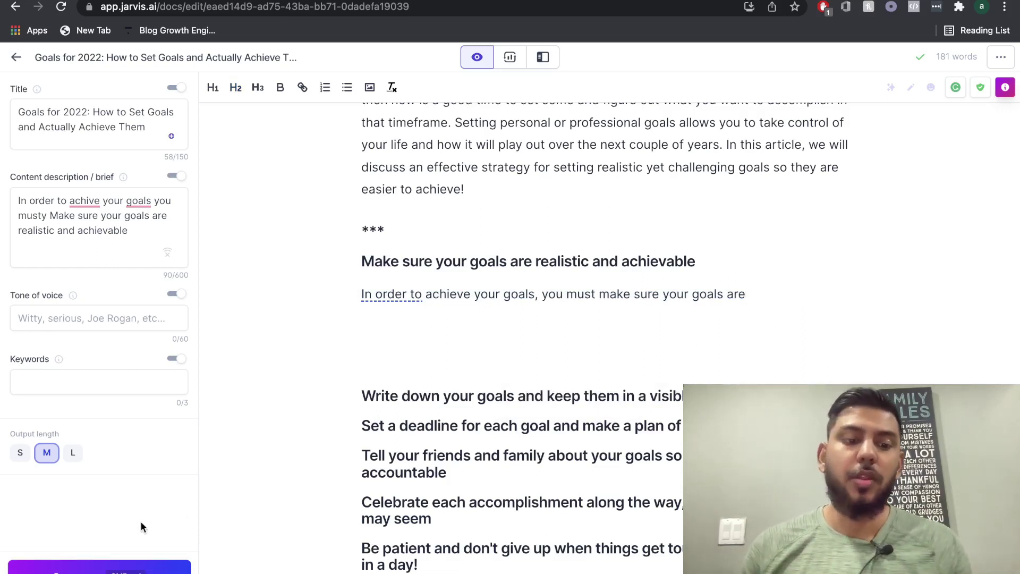
pyautogui.click(72, 451)
pyautogui.click(89, 570)
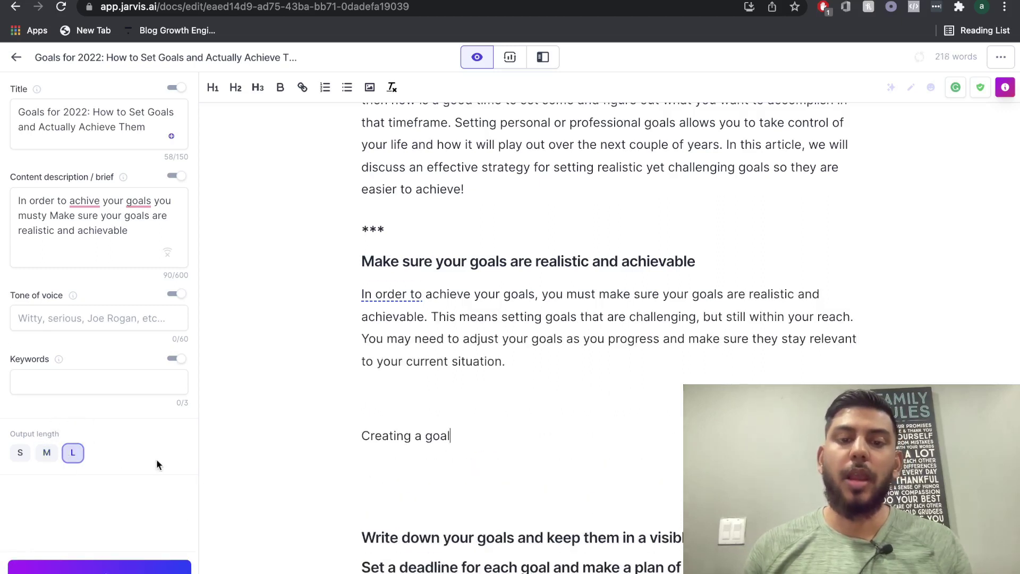